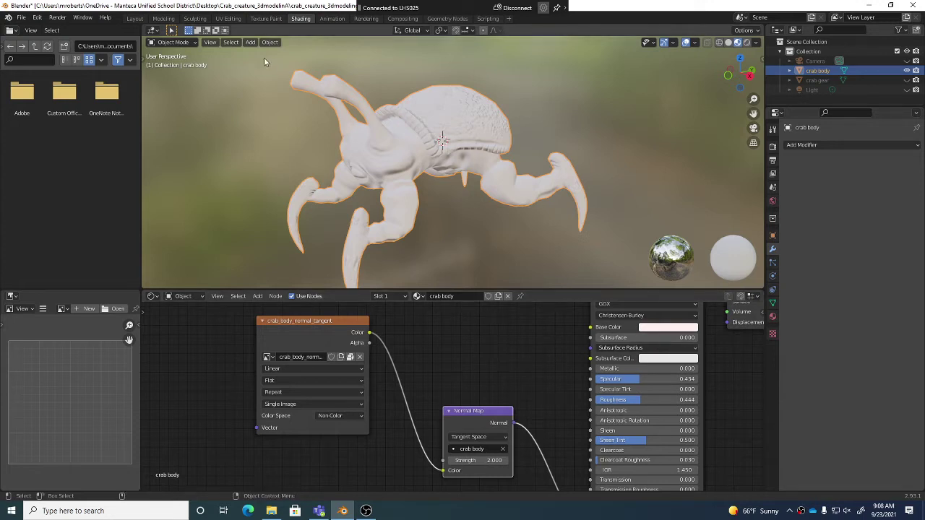
Switch to the Texture Paint workspace, fit the normal map in the image editor, and enlarge the 3D viewport around the crab
click(271, 21)
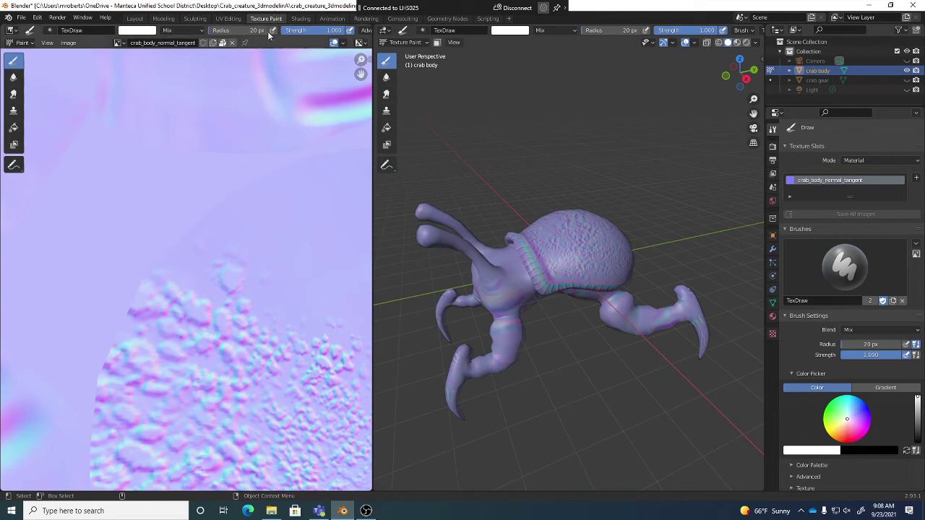
middle_drag(268, 205, 252, 225)
scroll(252, 224, down, 5)
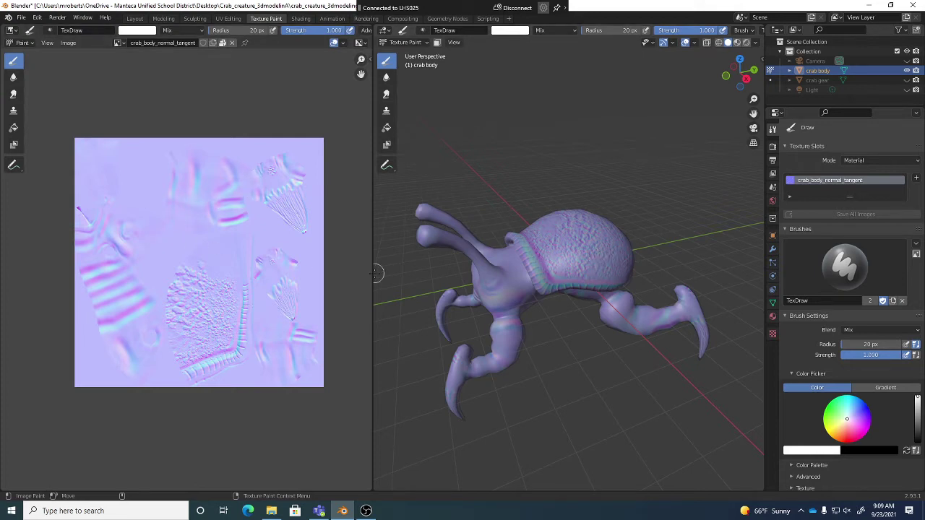
mouse_move(375, 272)
mouse_down()
mouse_move(194, 267)
mouse_move(306, 262)
mouse_move(55, 219)
mouse_move(63, 220)
mouse_up()
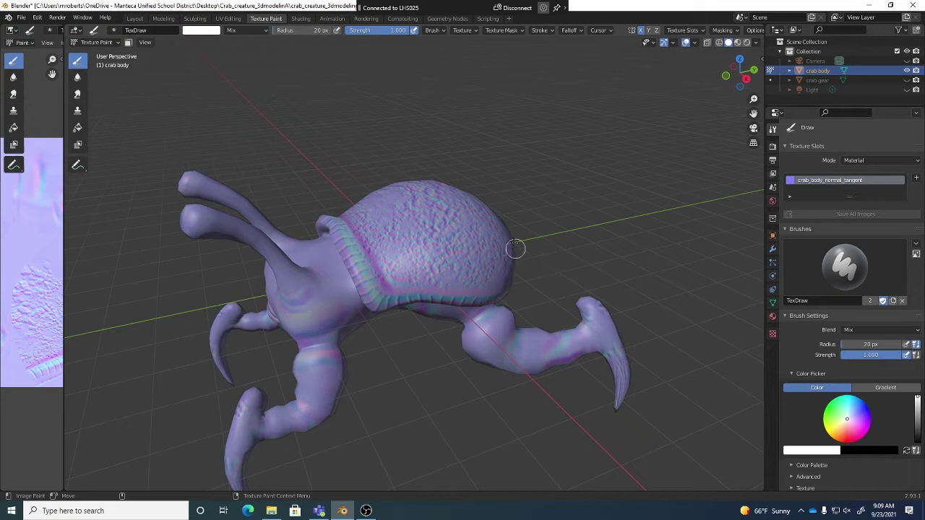
middle_drag(473, 257, 475, 223)
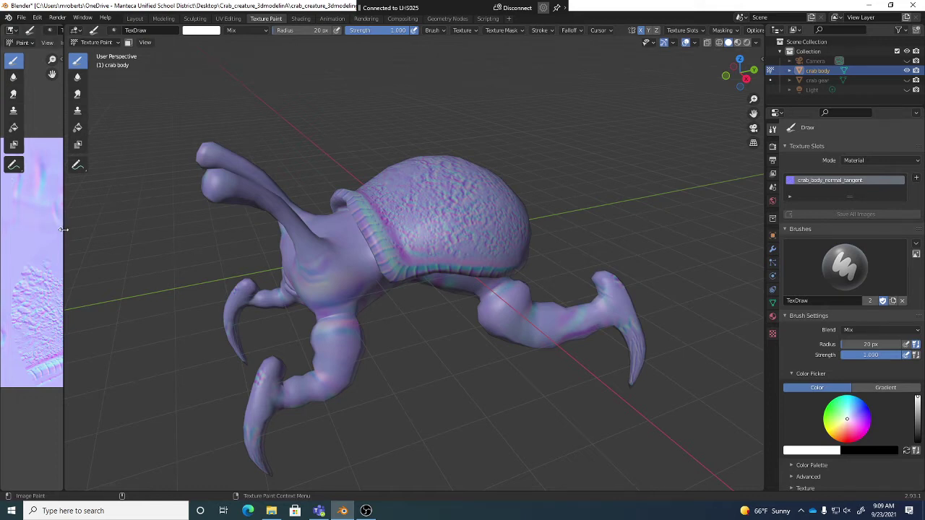
drag(64, 229, 93, 236)
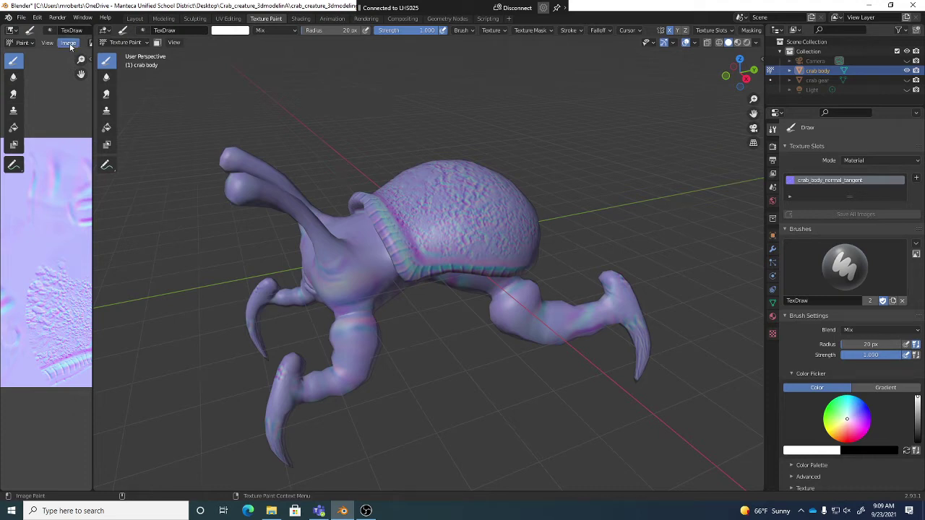
middle_drag(437, 230, 457, 205)
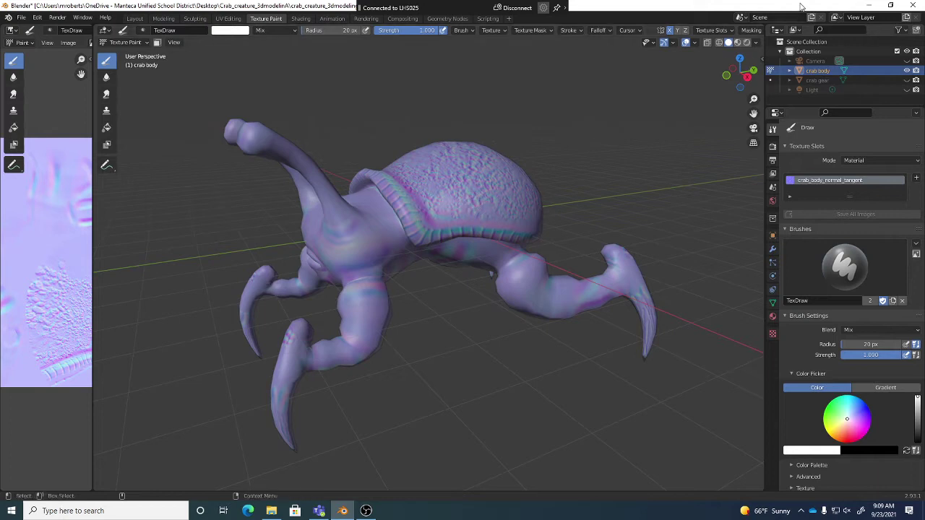
Compare the crab in wireframe and solid shading, and set the 3D viewport to Material Preview
click(718, 42)
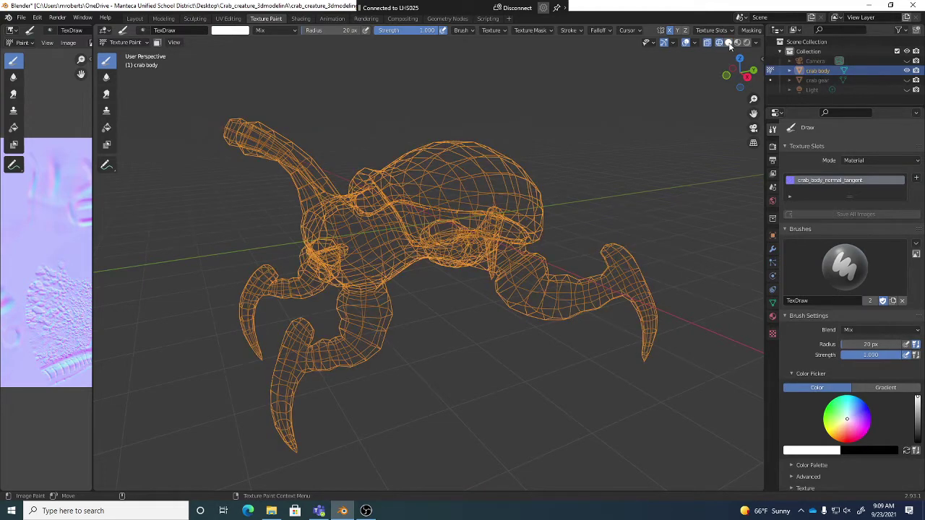
click(728, 42)
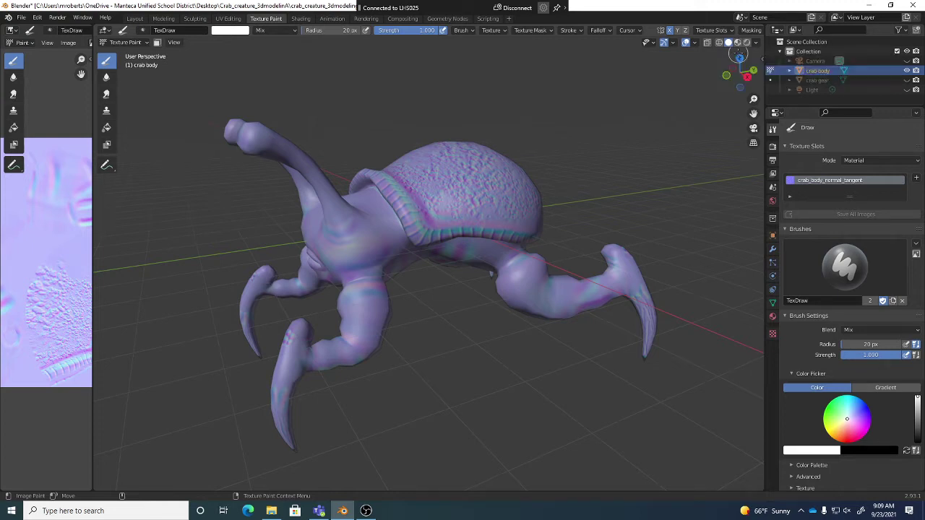
click(738, 43)
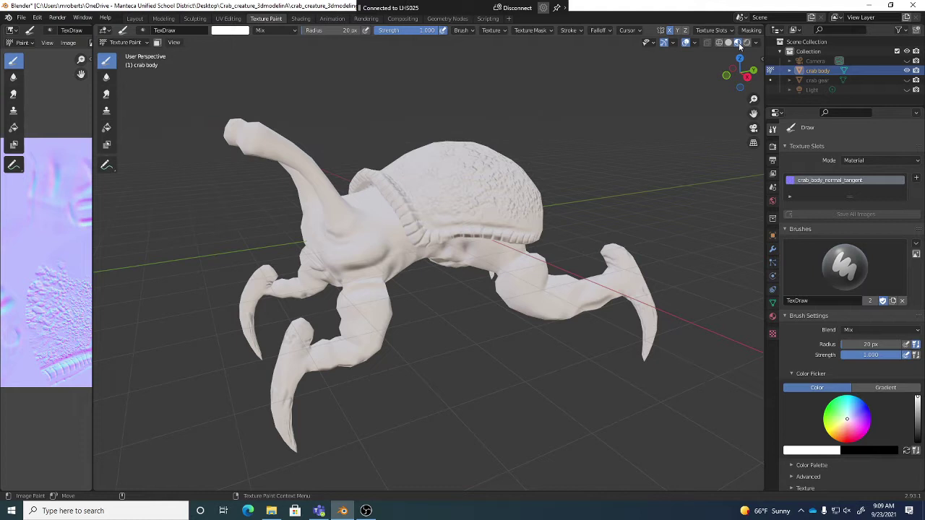
mouse_move(541, 185)
middle_down()
mouse_move(510, 189)
mouse_move(485, 225)
mouse_move(614, 191)
middle_up()
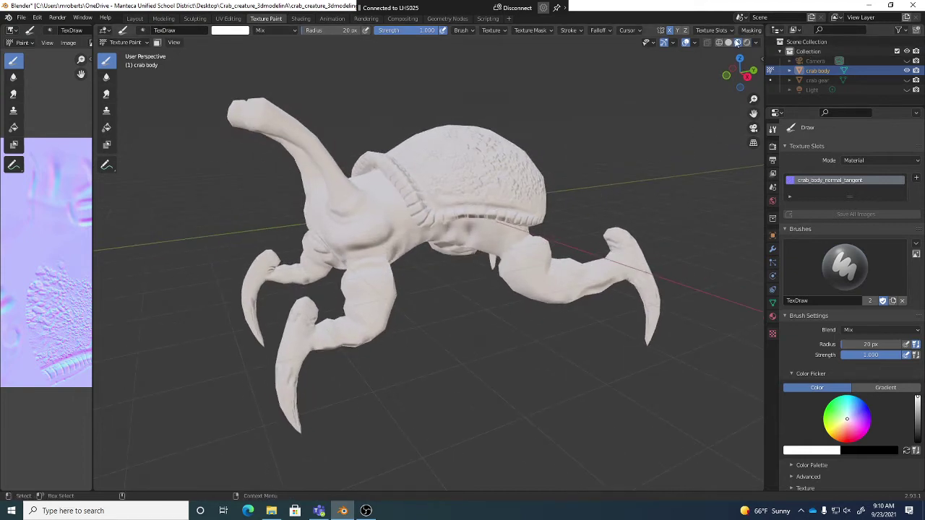
Connect an Image Texture to the Base Color of the crab body material
click(772, 318)
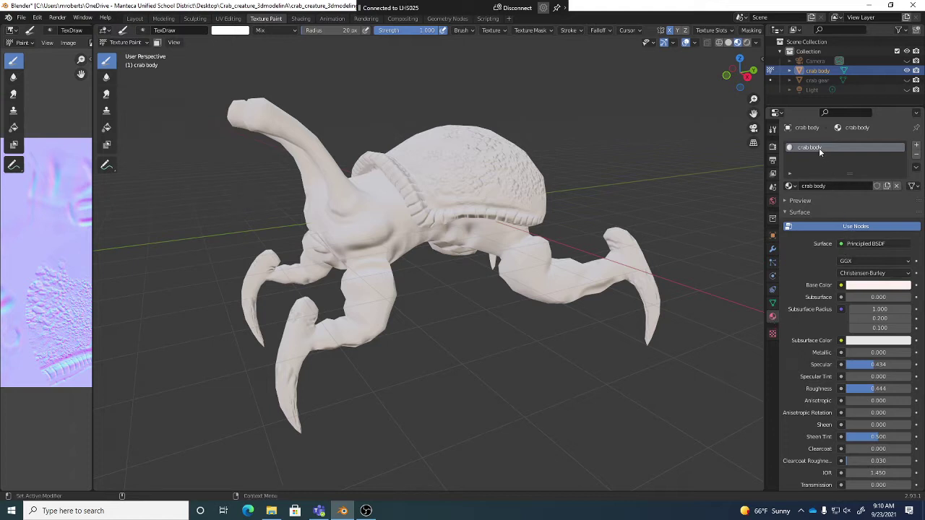
click(792, 186)
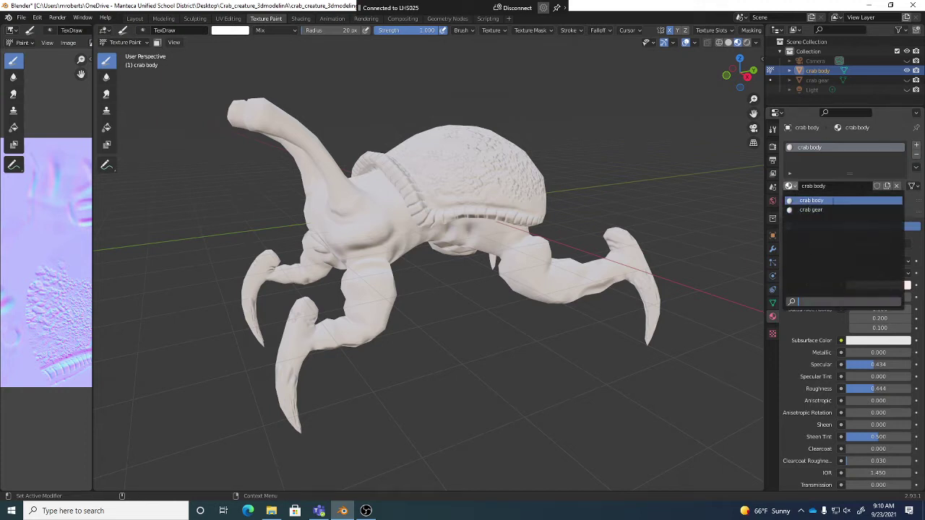
click(836, 189)
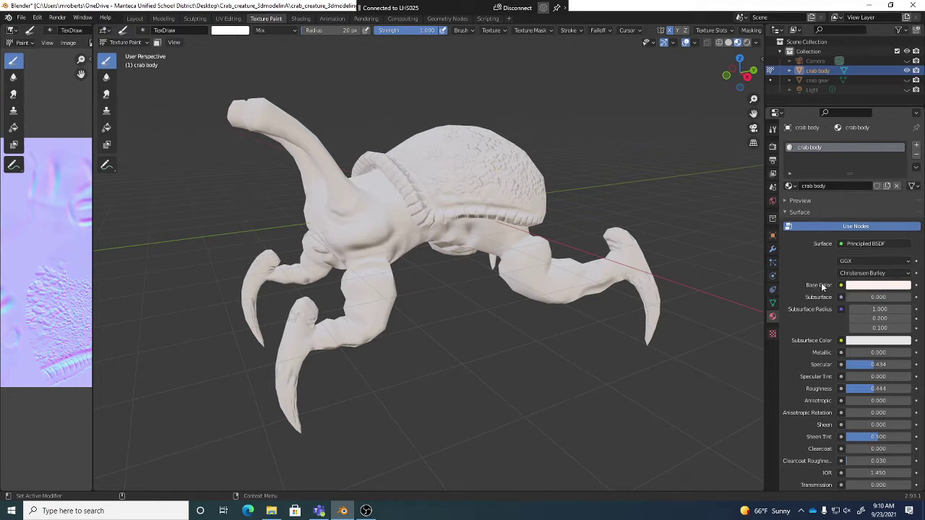
click(889, 289)
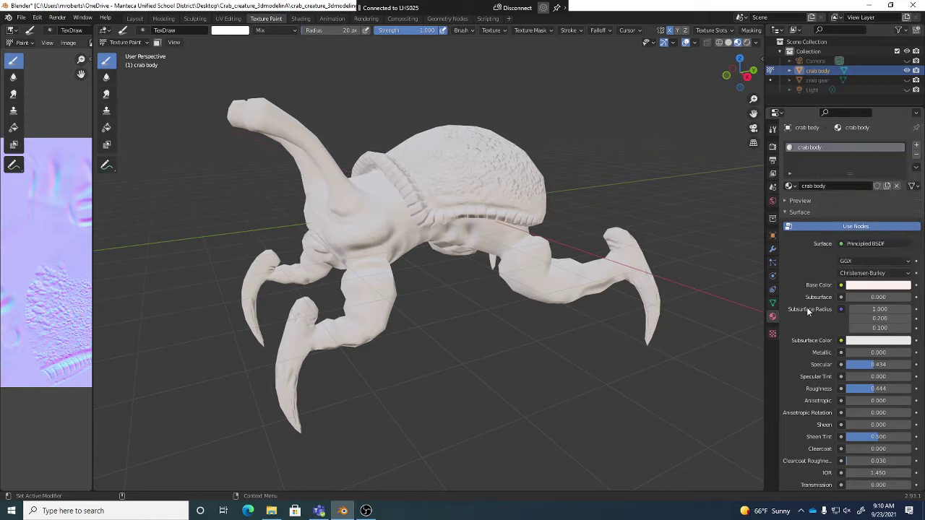
click(841, 285)
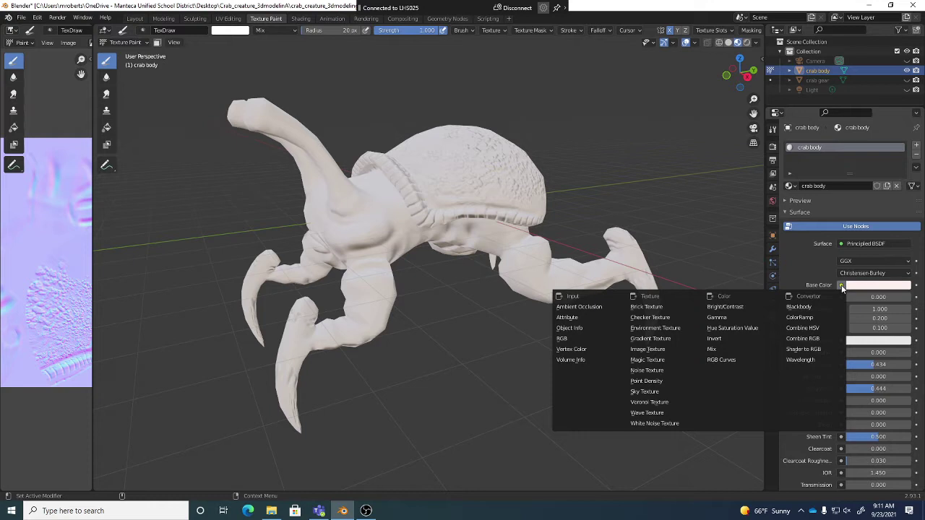
click(655, 348)
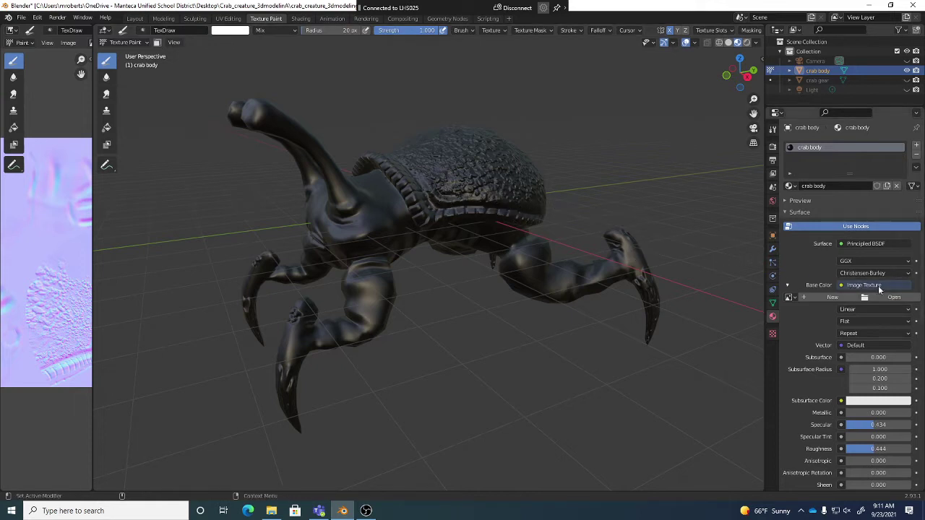
Start a new image for the base colour texture and name it "crab body color"
click(835, 299)
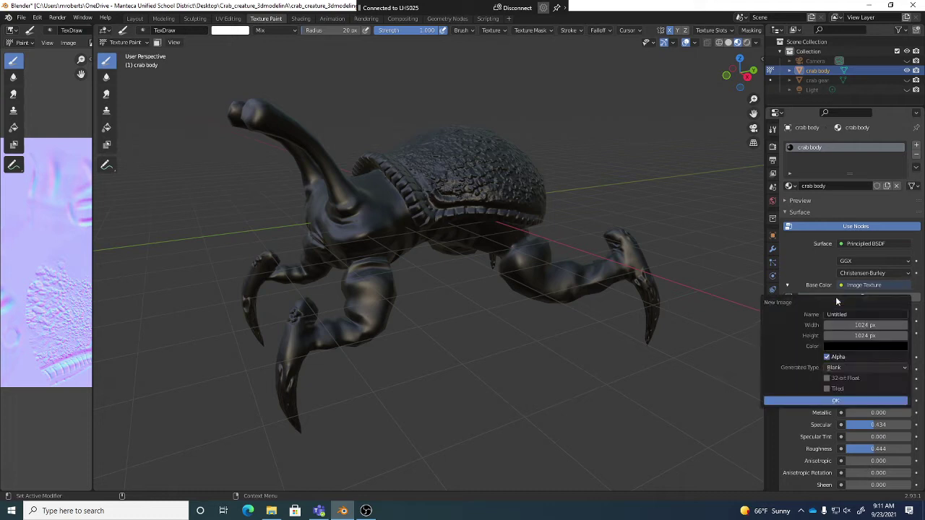
click(864, 316)
text(crab body)
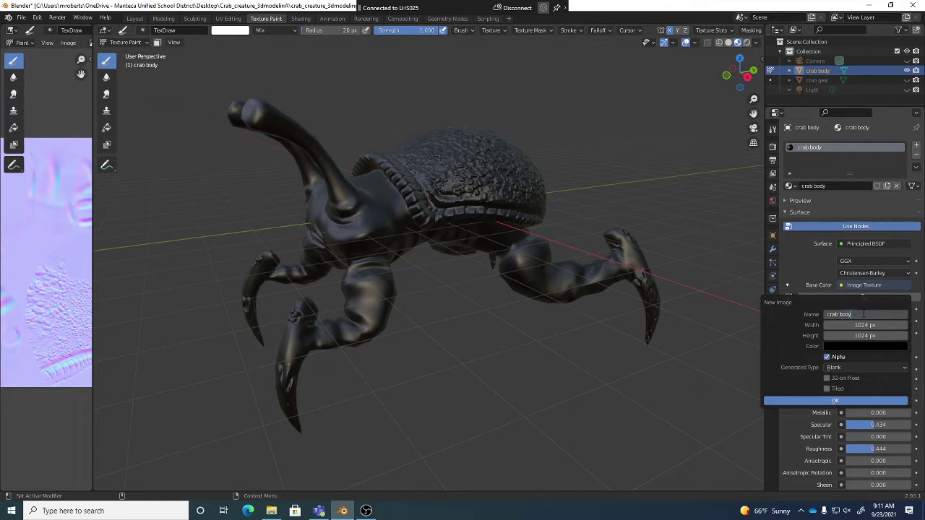
text( color)
key(Return)
Set the new image's width and height to 2048 px each
click(874, 326)
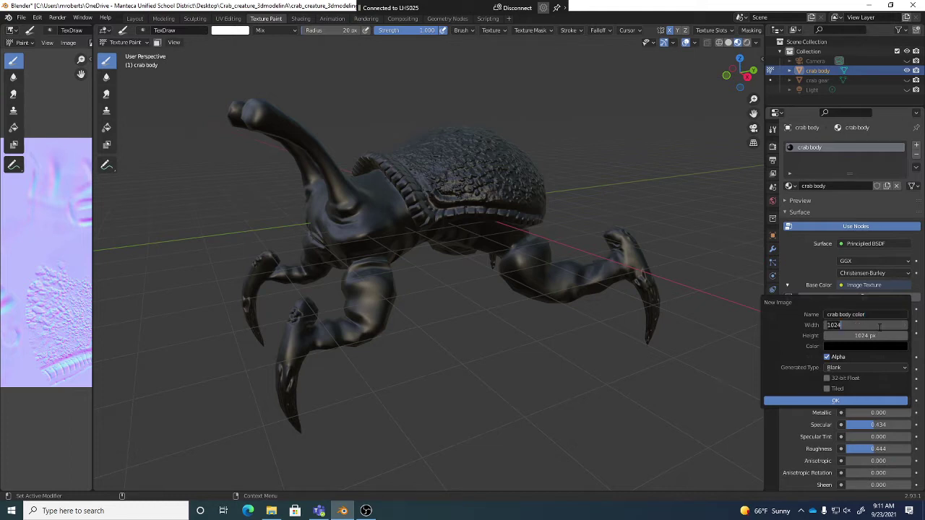
text(2048)
key(Tab)
text(2048)
key(Tab)
key(Return)
Choose a muted medium green, saturation about 0.38, as the new image's fill colour and create the image
click(865, 346)
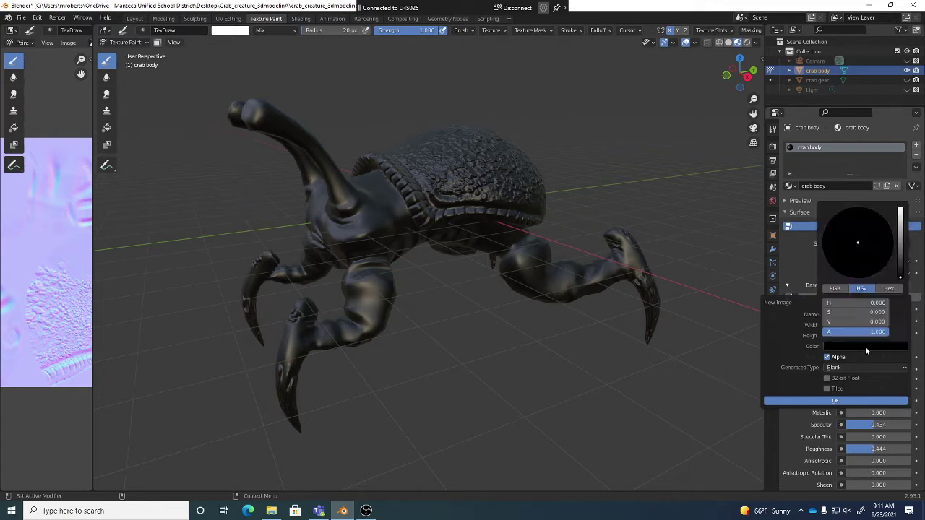
click(900, 235)
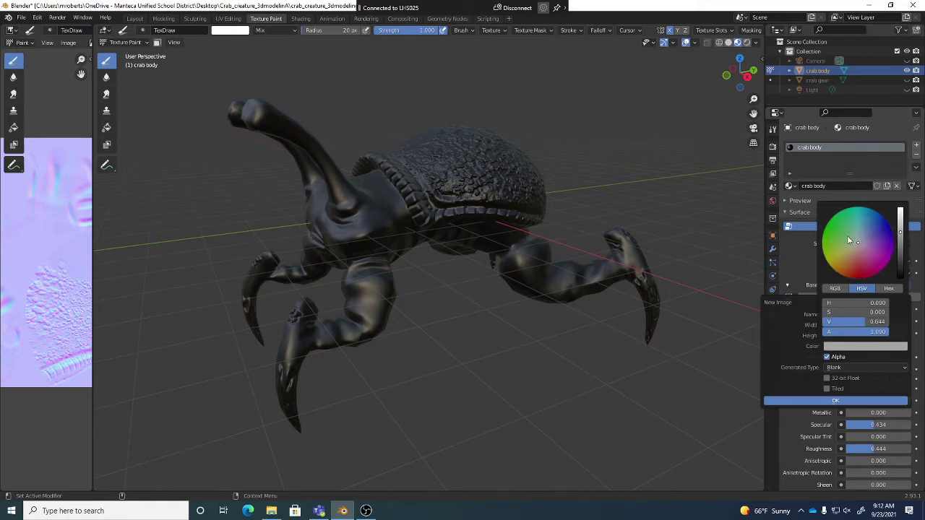
drag(859, 241, 847, 238)
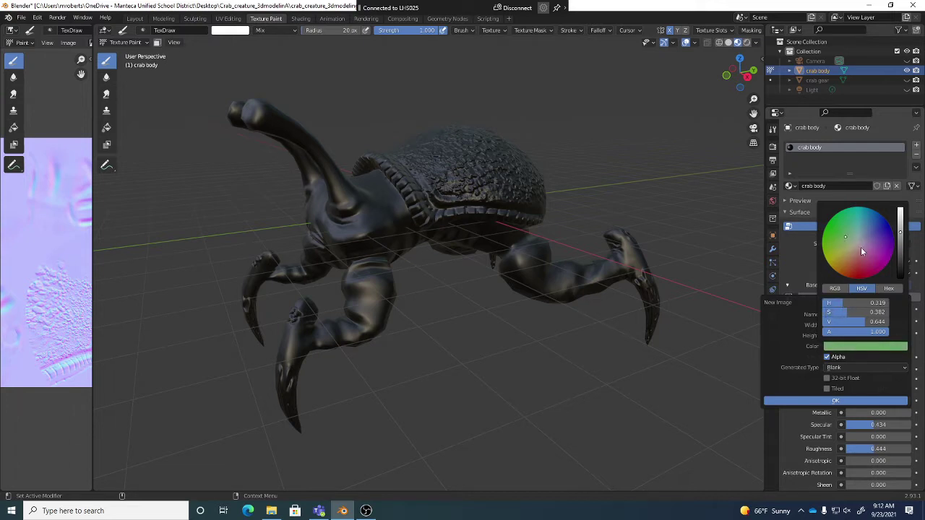
click(900, 241)
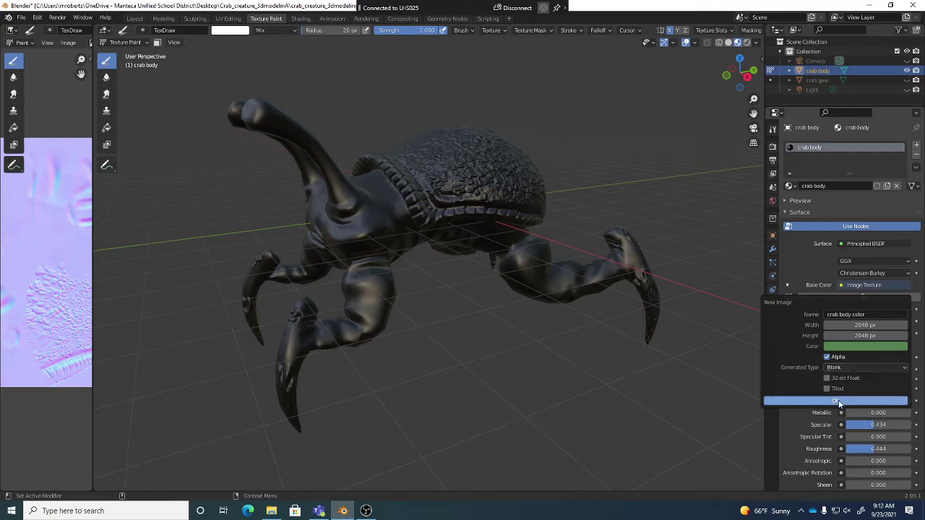
click(836, 401)
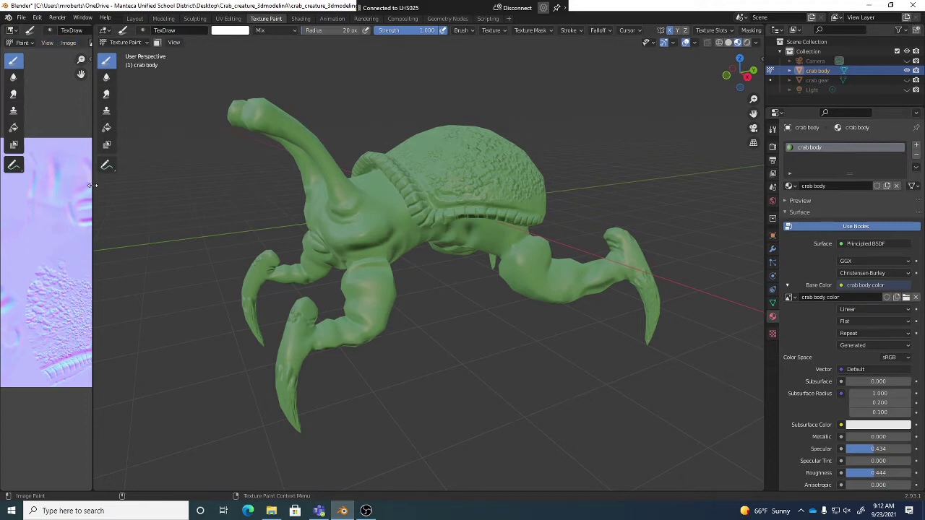
Show the crab body color image in the image editor, keeping the 3D viewport as the larger area
drag(92, 183, 254, 209)
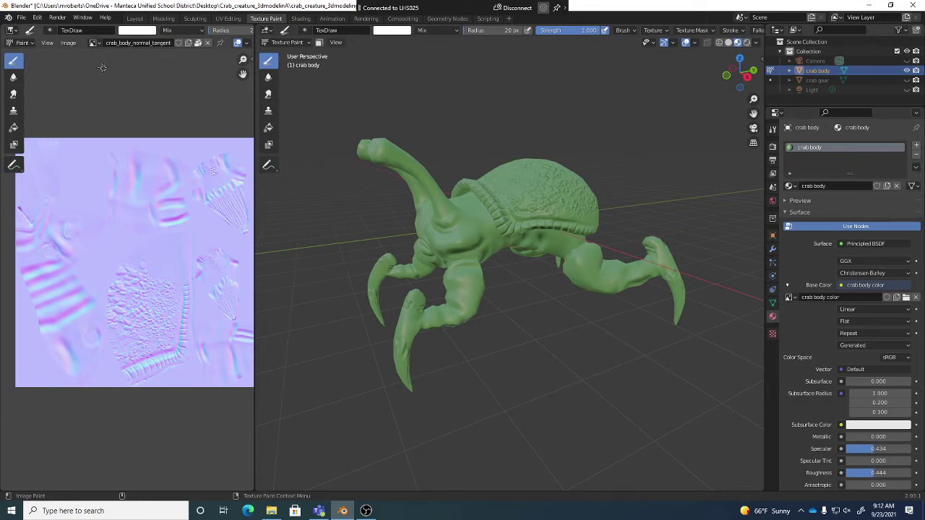
click(94, 43)
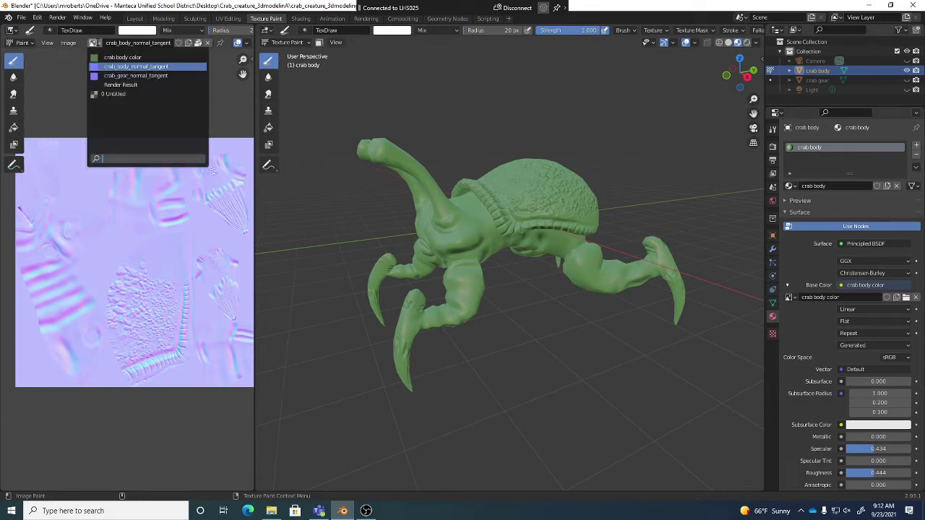
click(117, 57)
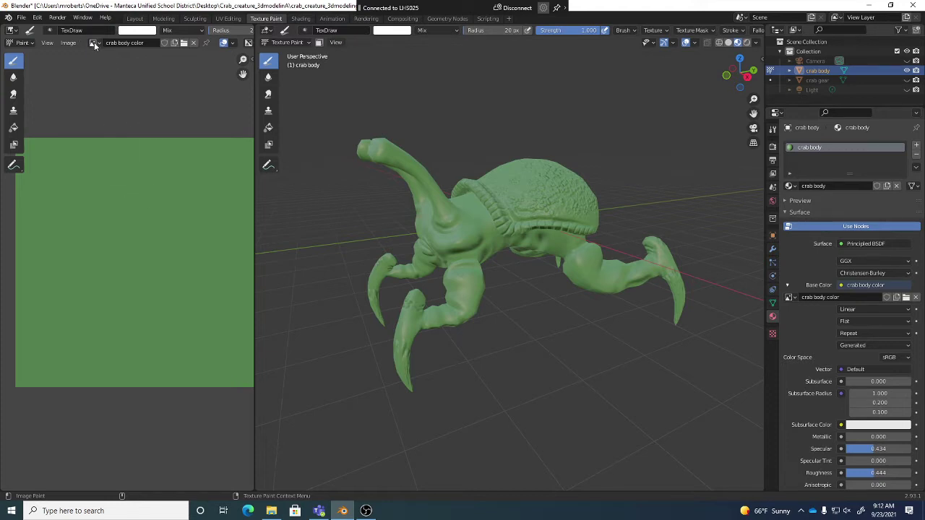
click(94, 43)
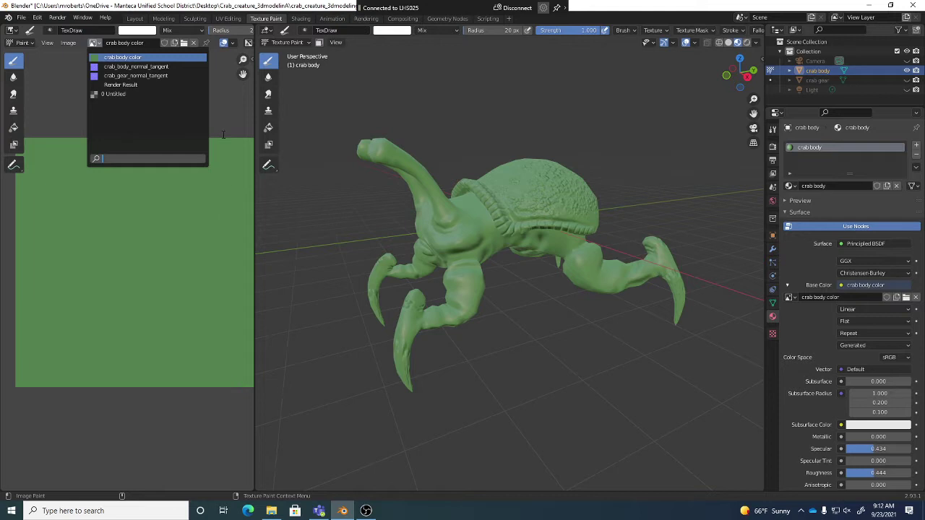
drag(255, 199, 87, 191)
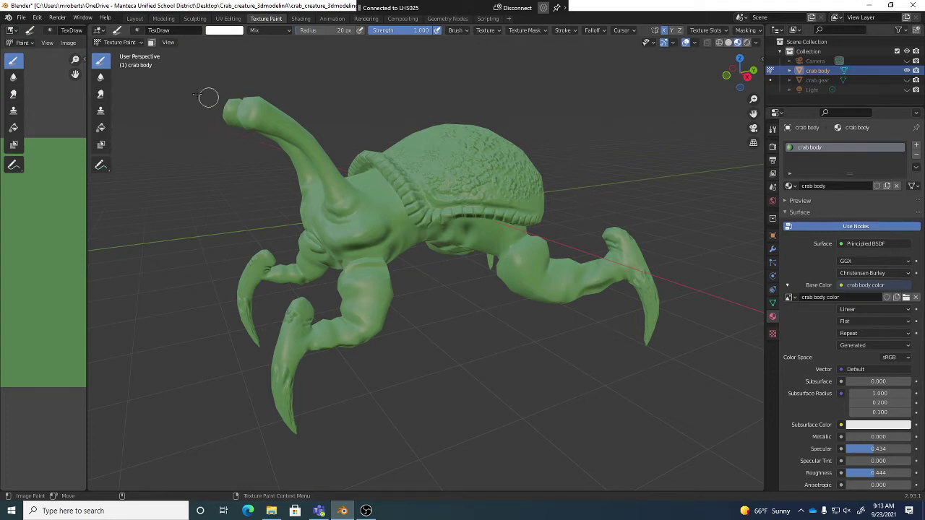
Keep the 3D viewport in Texture Paint mode and display the active brush's tool settings
click(124, 44)
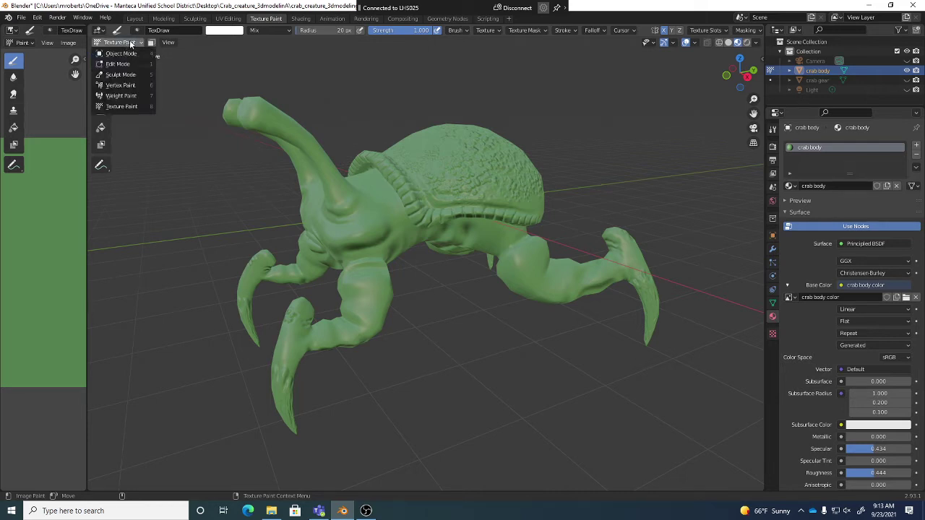
click(133, 107)
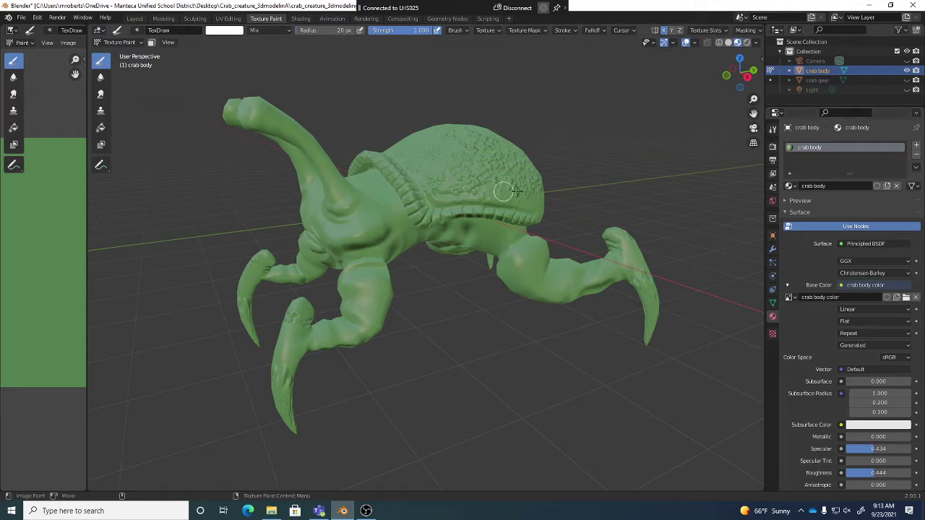
click(772, 130)
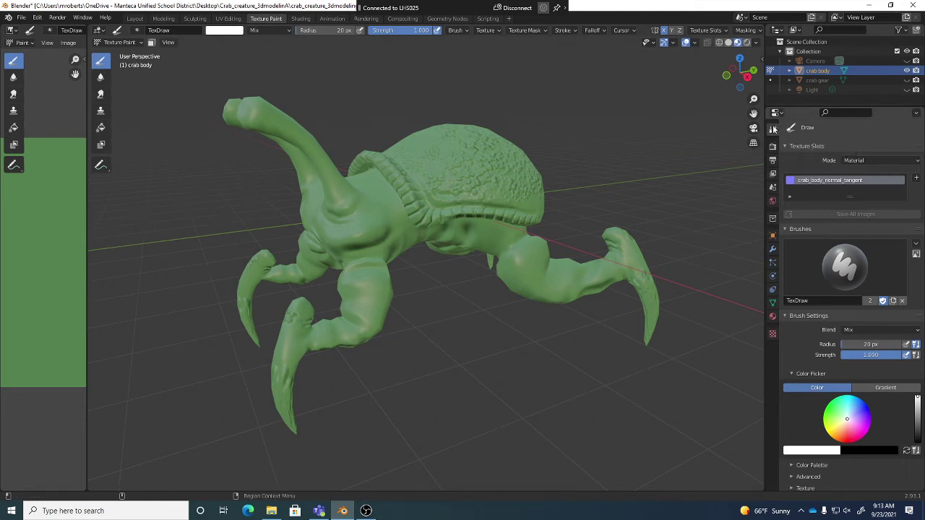
scroll(851, 190, down, 2)
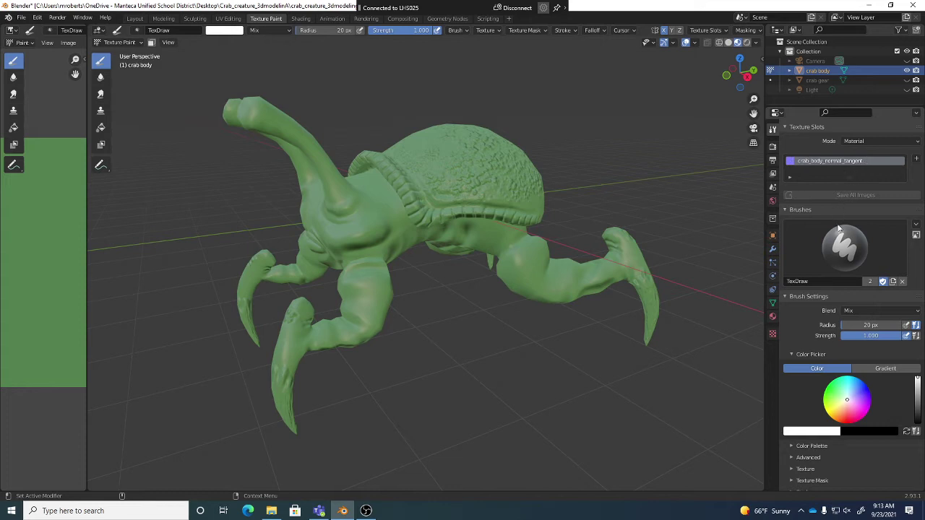
Save the green texture as the PNG image crab body color.png in the Crab_creature_3dmodelinA folder, and resave the image once
click(67, 42)
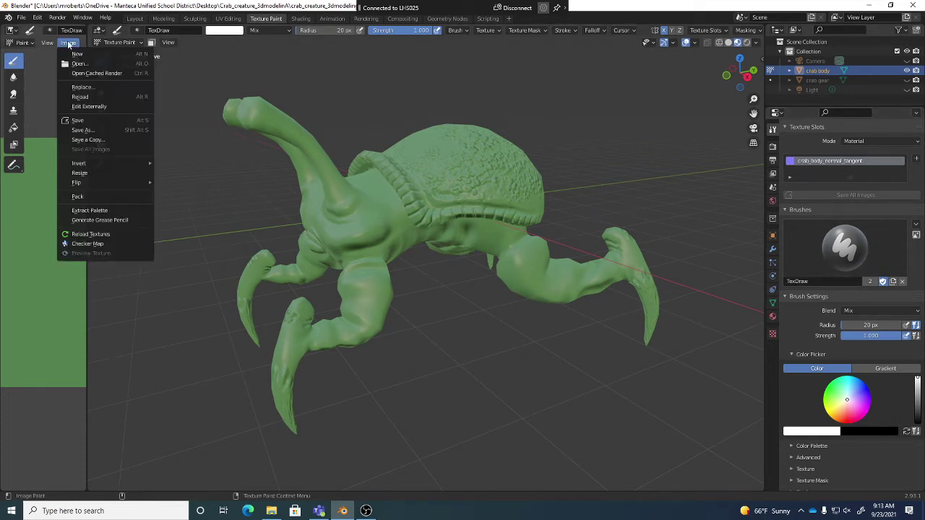
click(87, 129)
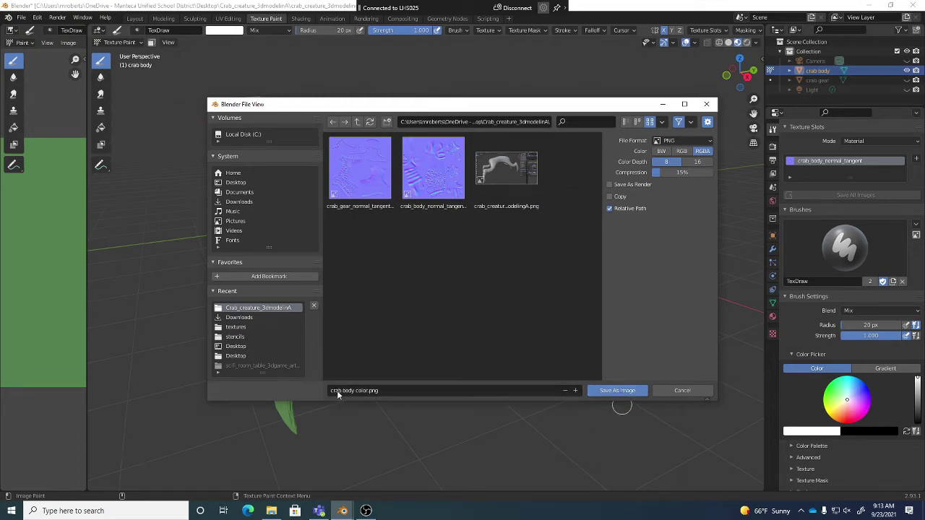
click(617, 390)
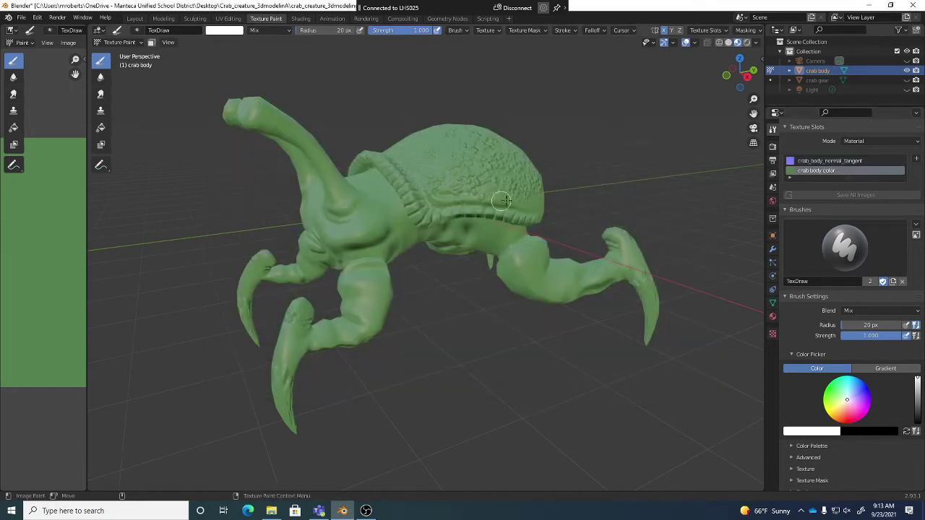
click(67, 43)
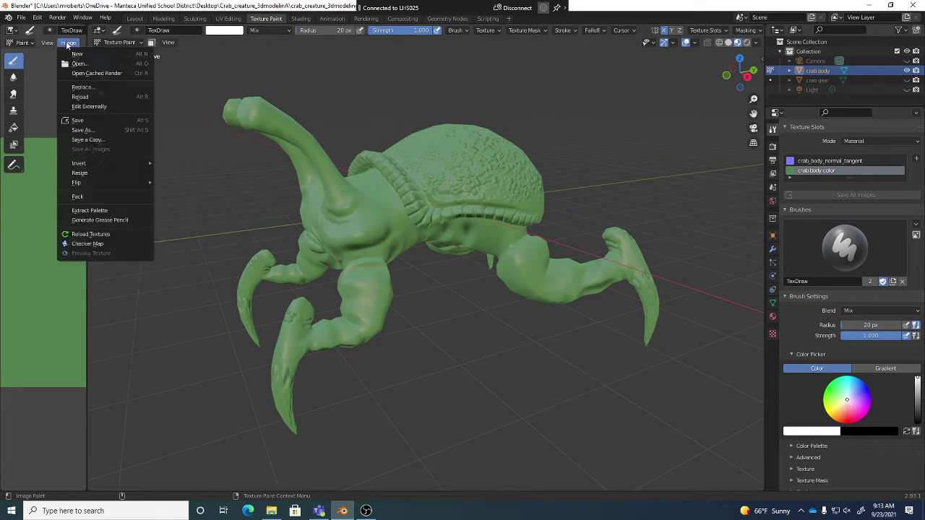
click(85, 121)
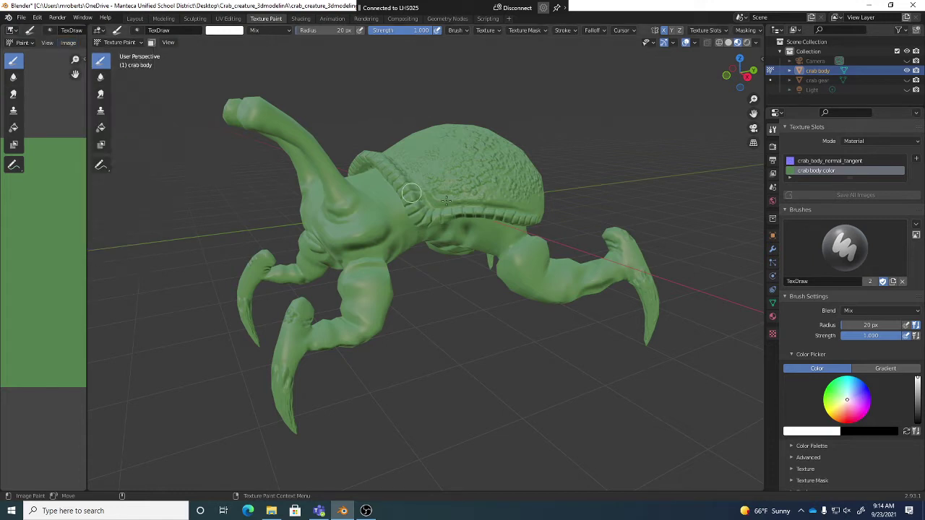
click(21, 17)
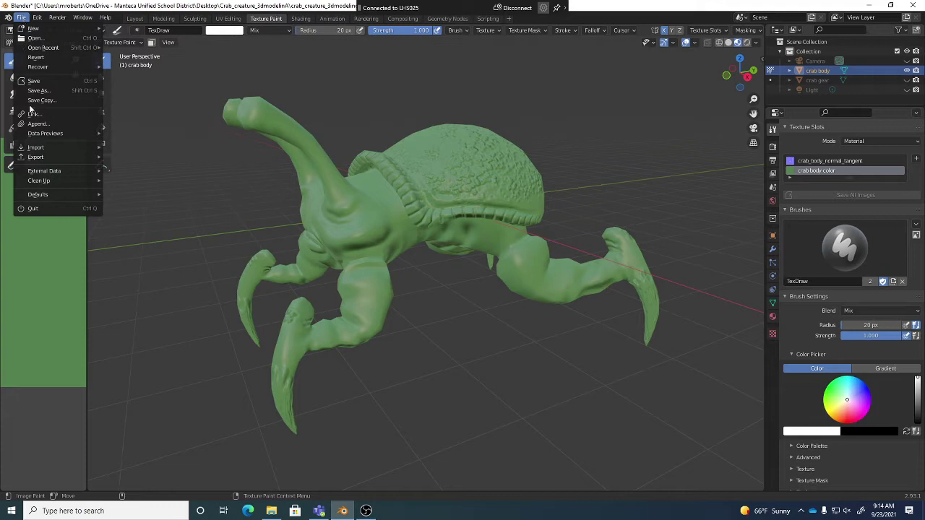
mouse_move(55, 171)
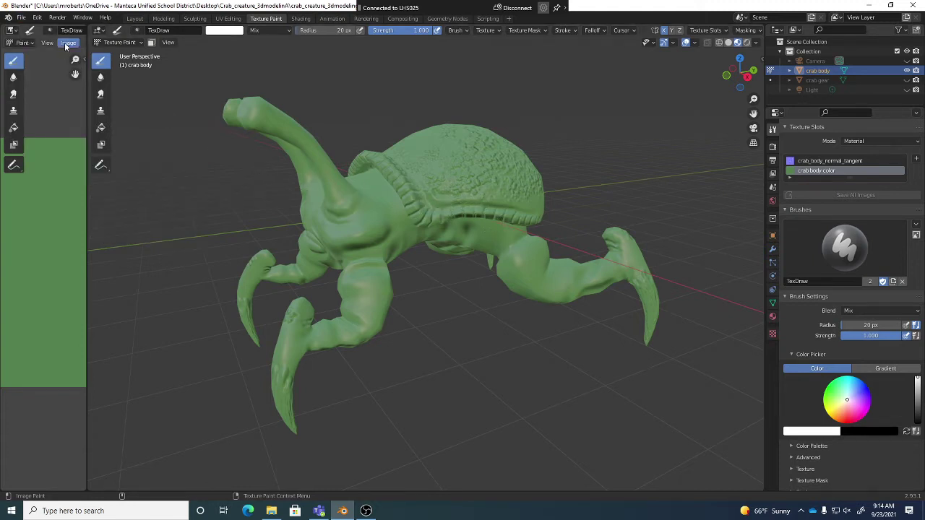
click(68, 42)
mouse_move(527, 258)
middle_down()
mouse_move(516, 243)
mouse_move(522, 253)
middle_up()
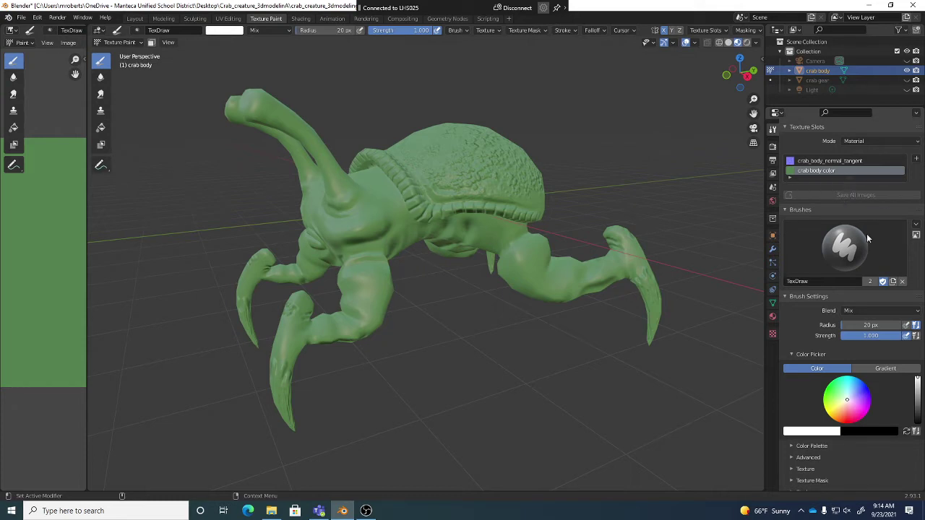
Sample the crab's green from the model as the brush colour and brighten it to a pale green
scroll(846, 321, down, 1)
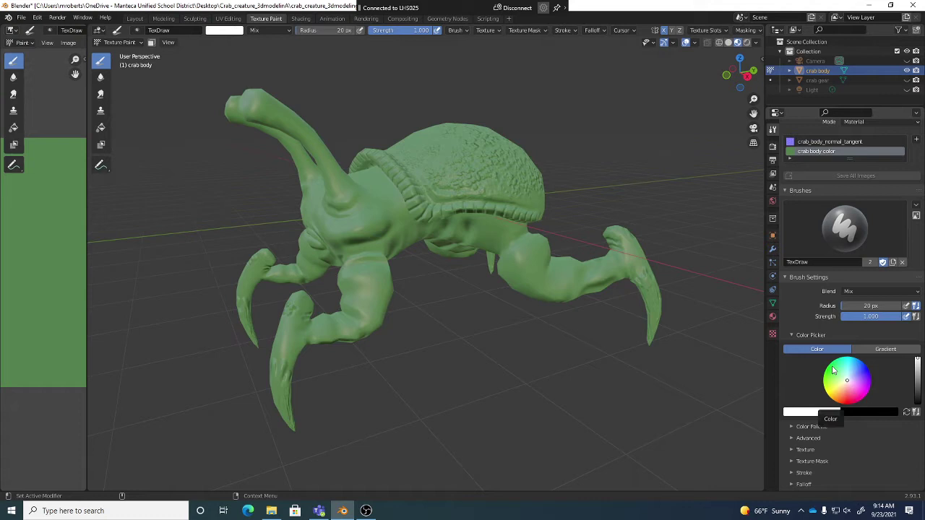
click(832, 413)
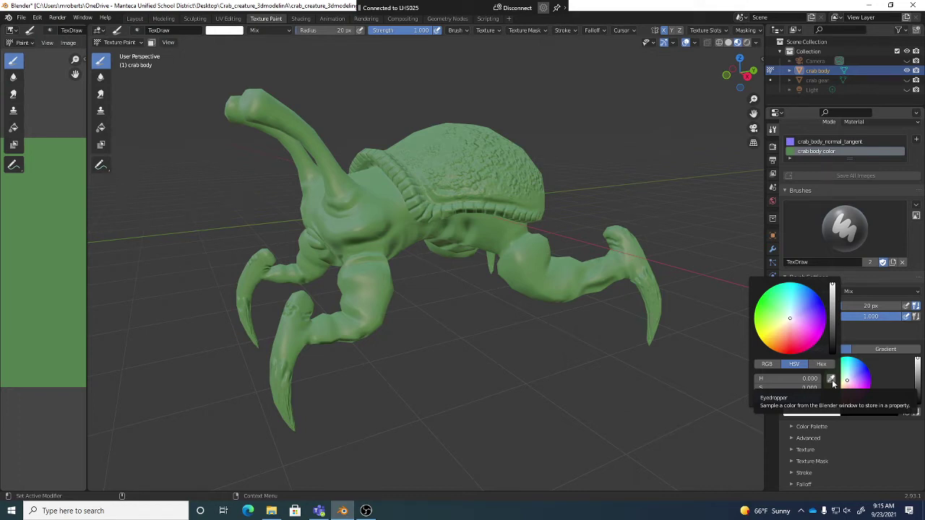
click(832, 380)
click(381, 186)
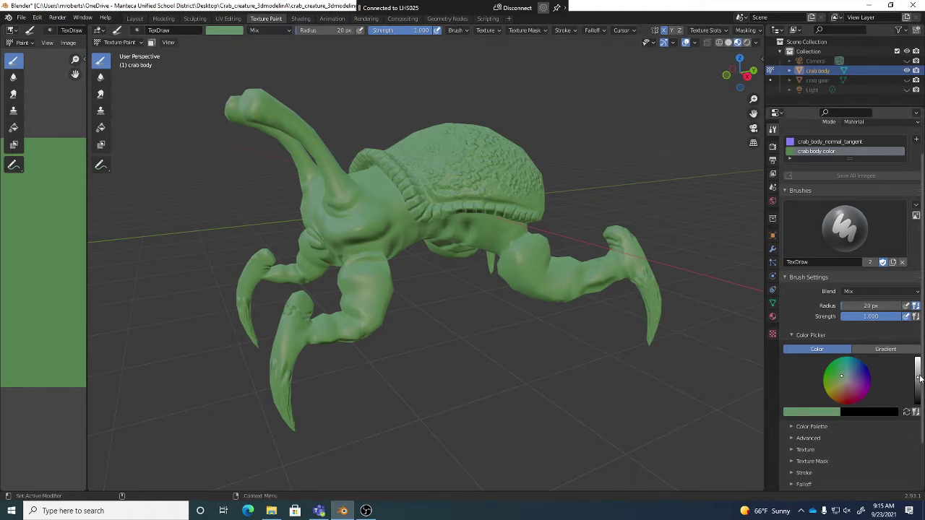
drag(918, 379, 917, 361)
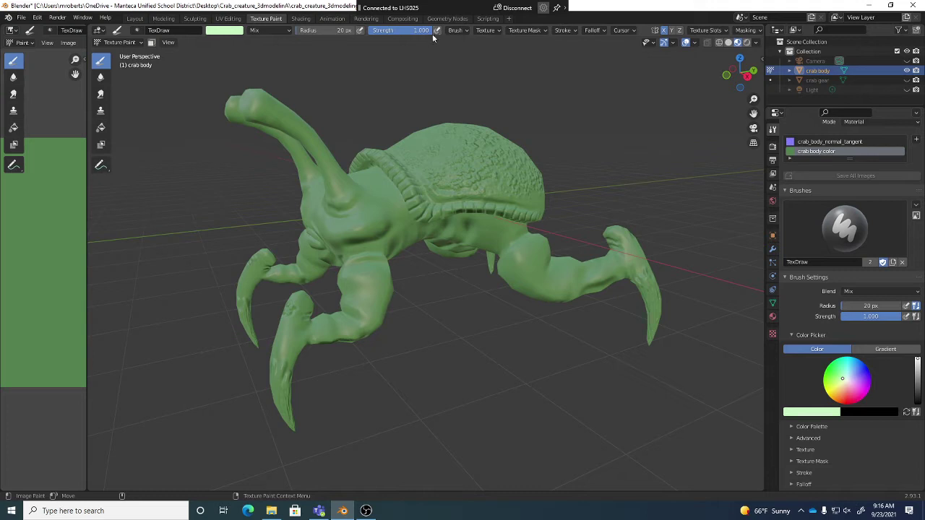
Lower the TexDraw brush's strength to about 0.237 and set its falloff to Smoother
drag(427, 30, 384, 32)
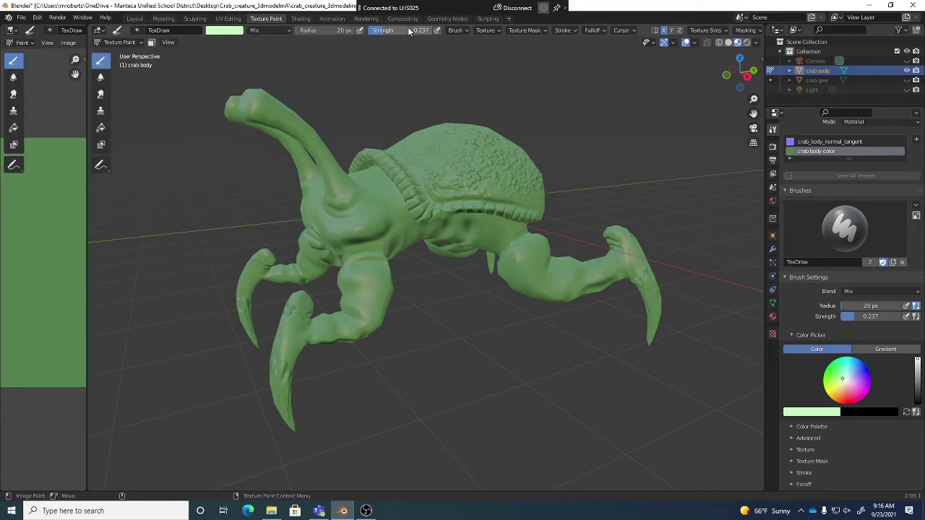
click(600, 31)
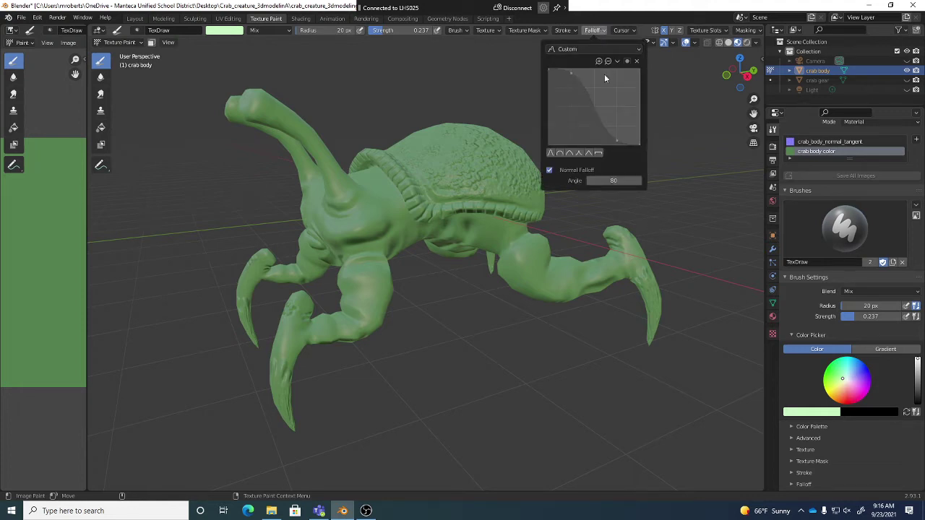
click(593, 29)
click(569, 49)
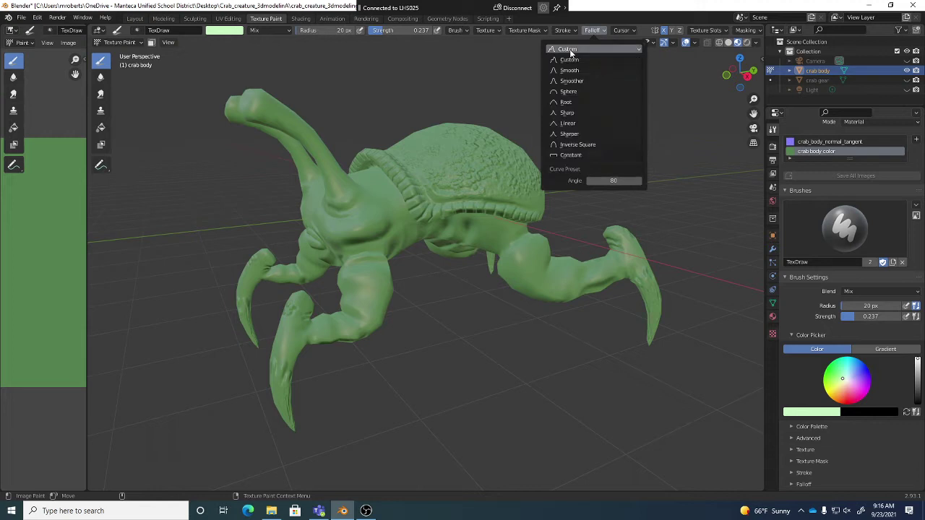
click(576, 82)
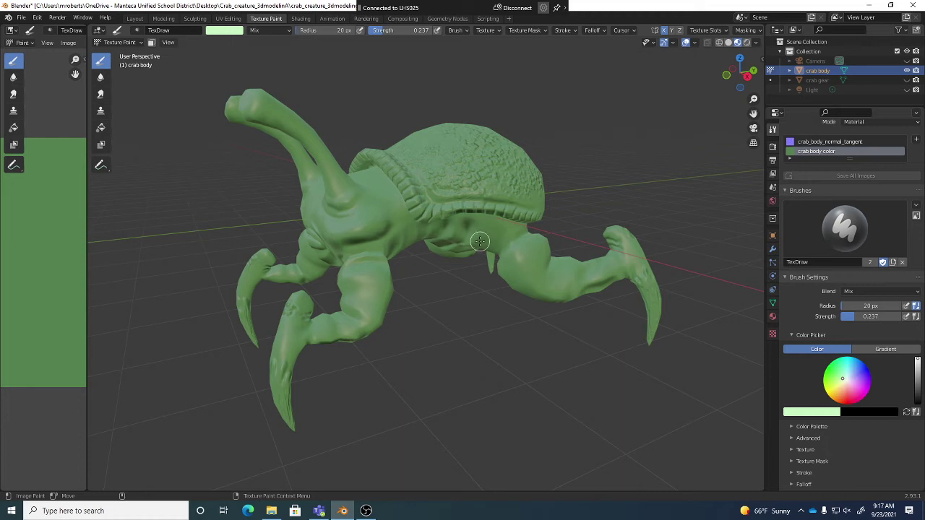
click(593, 30)
Turn off world space lighting in the viewport shading so the light follows the view and brightens the crab's underside
mouse_move(498, 275)
middle_down()
mouse_move(482, 229)
mouse_move(496, 225)
middle_up()
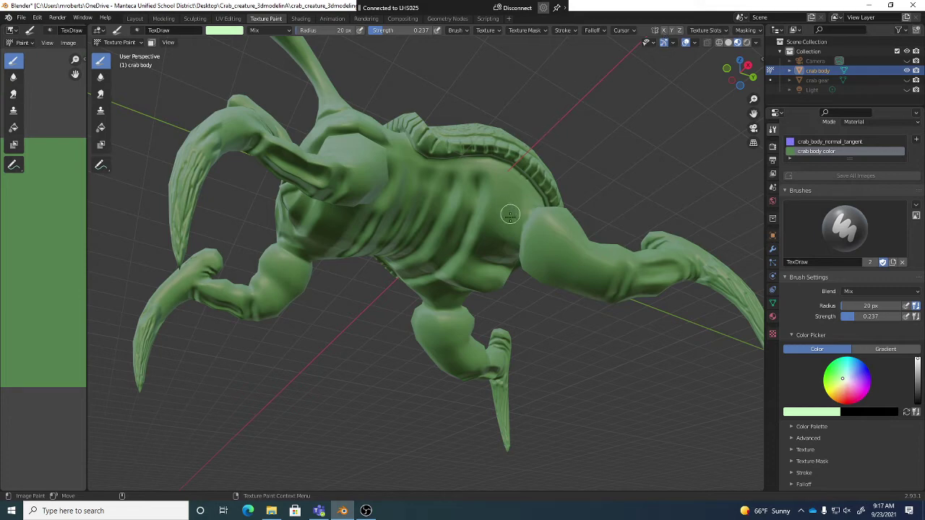
middle_drag(510, 216, 520, 177)
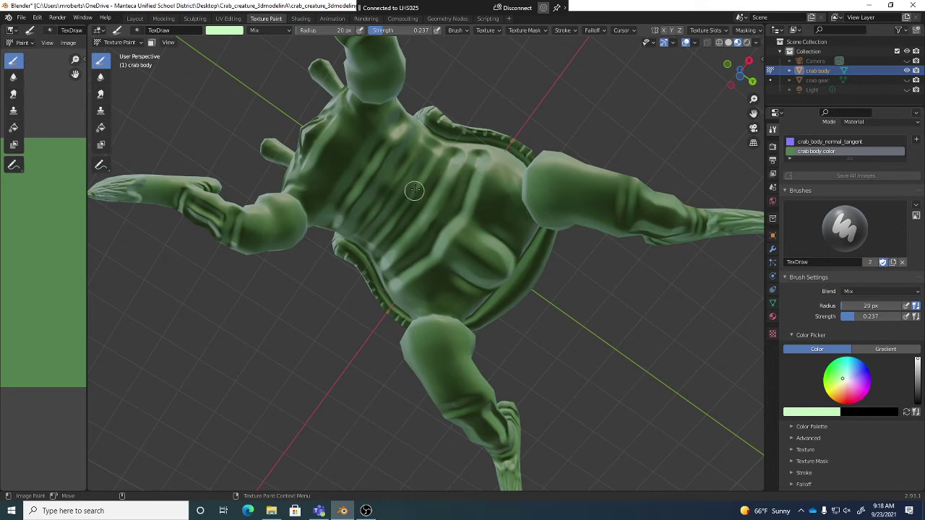
middle_drag(414, 190, 553, 188)
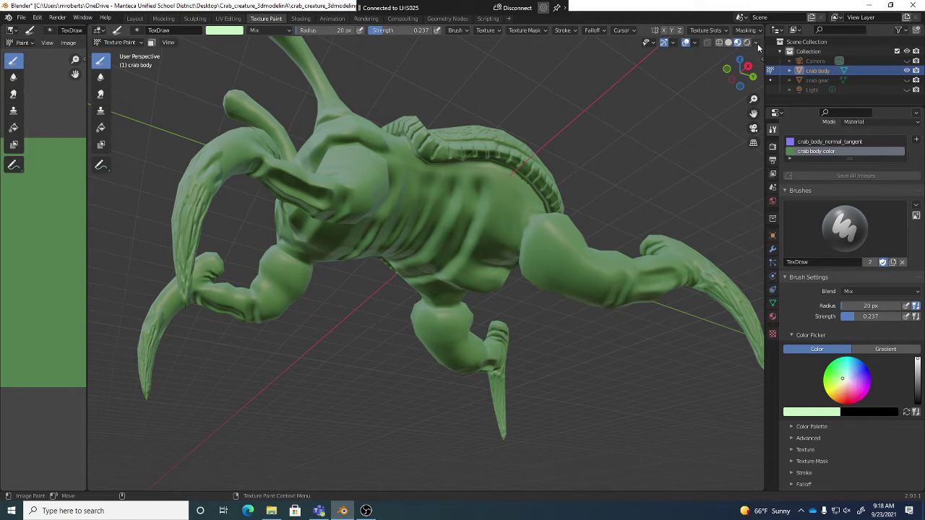
click(756, 43)
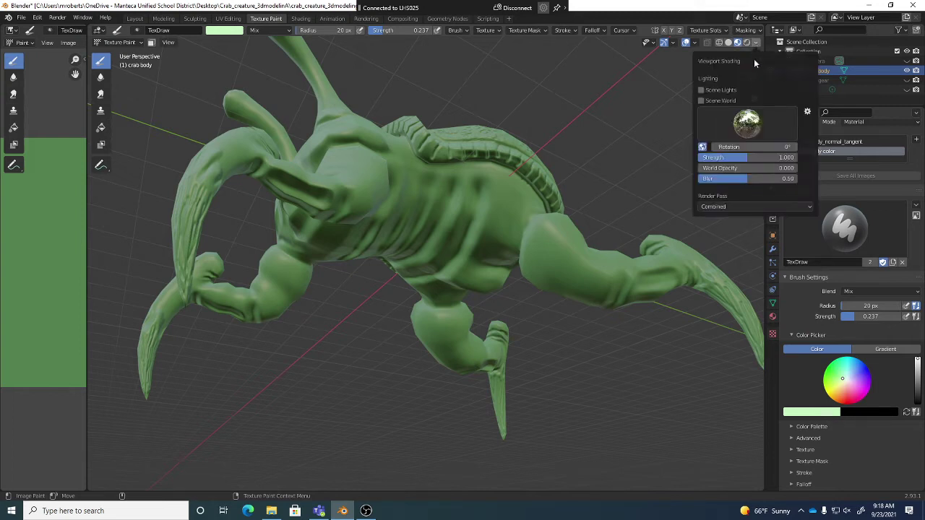
click(702, 148)
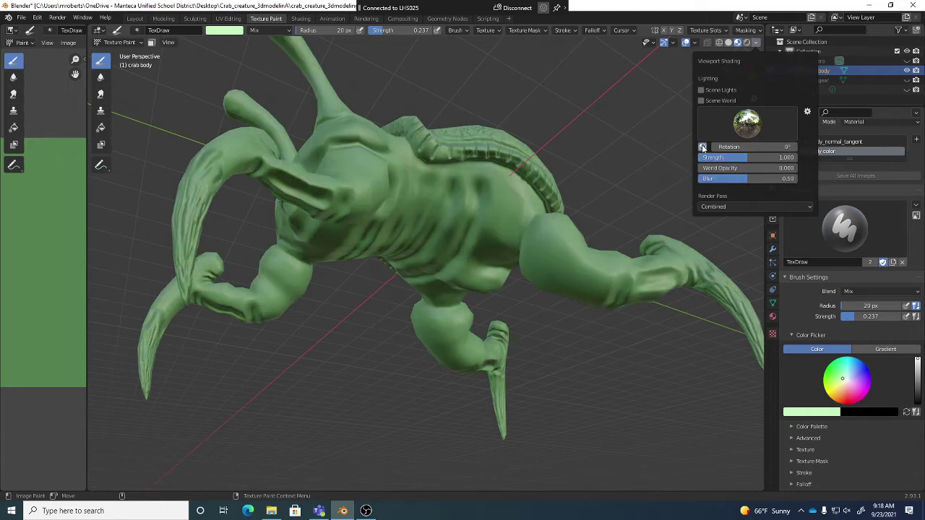
mouse_move(494, 268)
middle_down()
mouse_move(538, 264)
mouse_move(498, 357)
mouse_move(501, 213)
middle_up()
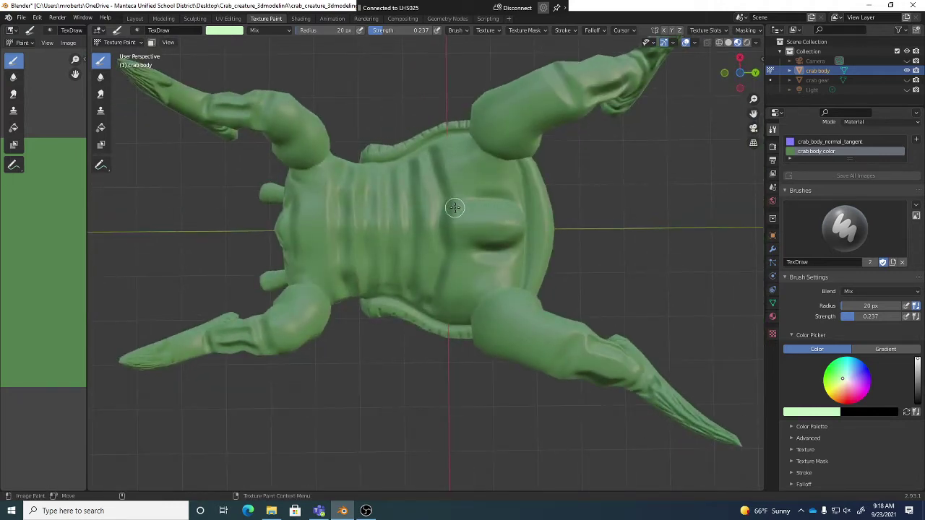
middle_drag(494, 204, 537, 237)
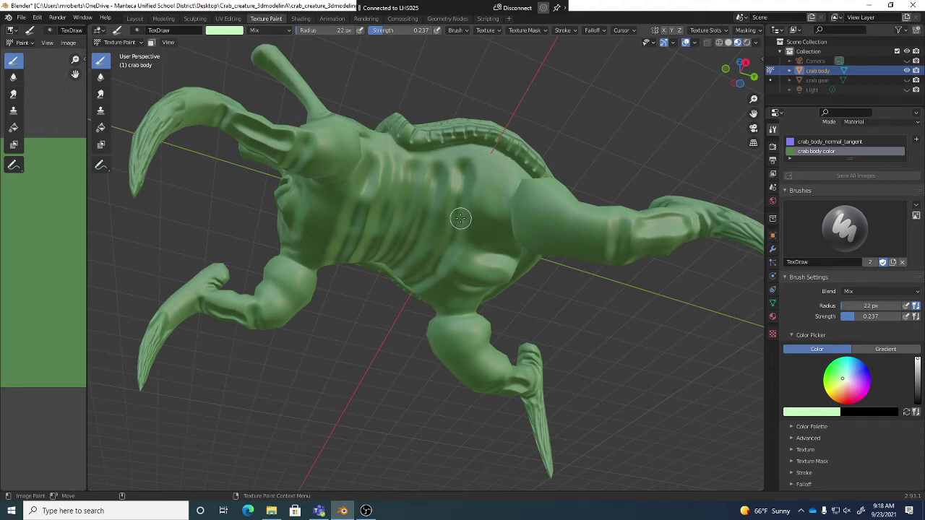
Enlarge the brush radius to about 81 px for painting the crab's underside
key(bracketright)
key(bracketright)
key(bracketright)
key(bracketright)
key(bracketright)
key(bracketright)
key(bracketright)
key(f)
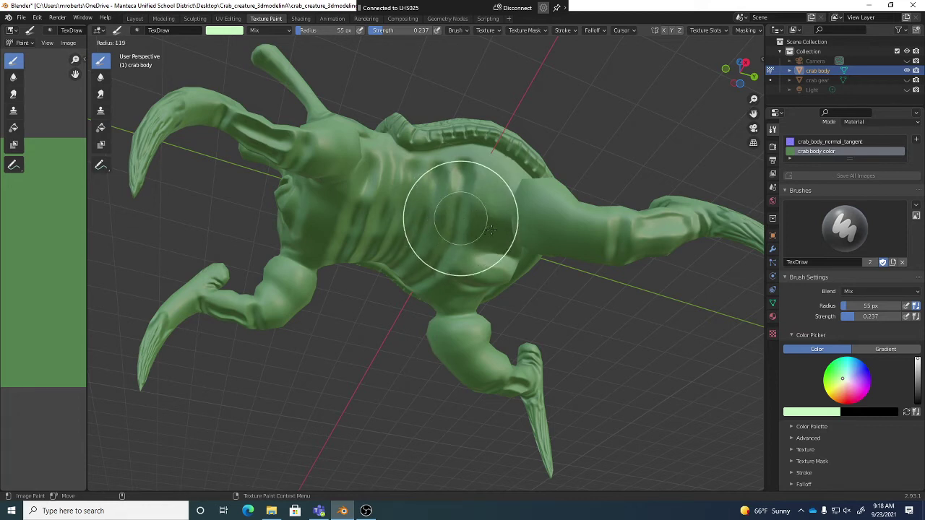
click(469, 226)
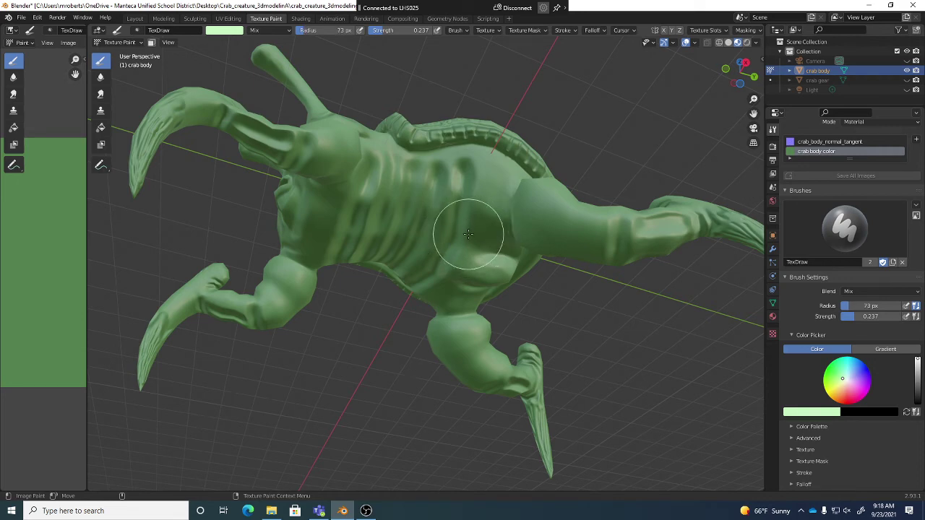
key(bracketright)
middle_drag(501, 285, 483, 253)
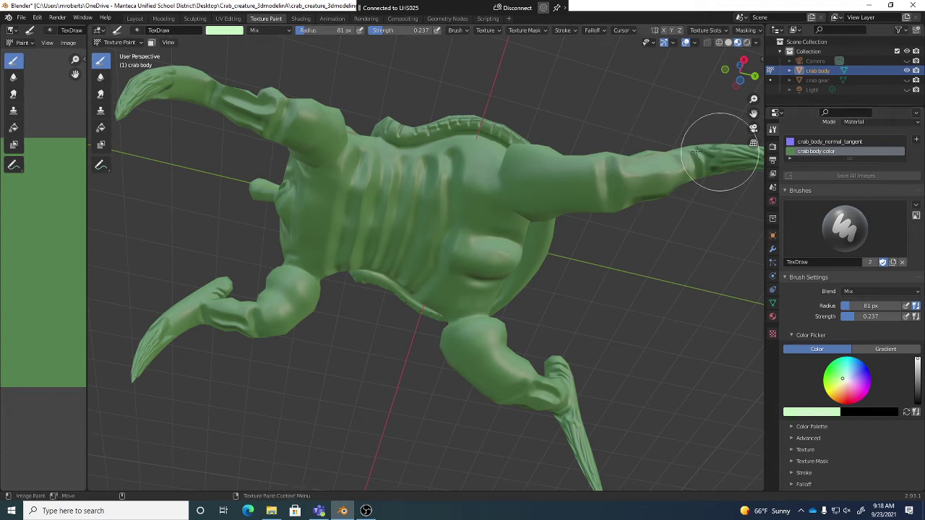
Paint soft pale green highlights over the ribbed belly and the rear bulge on the crab's underside
click(68, 42)
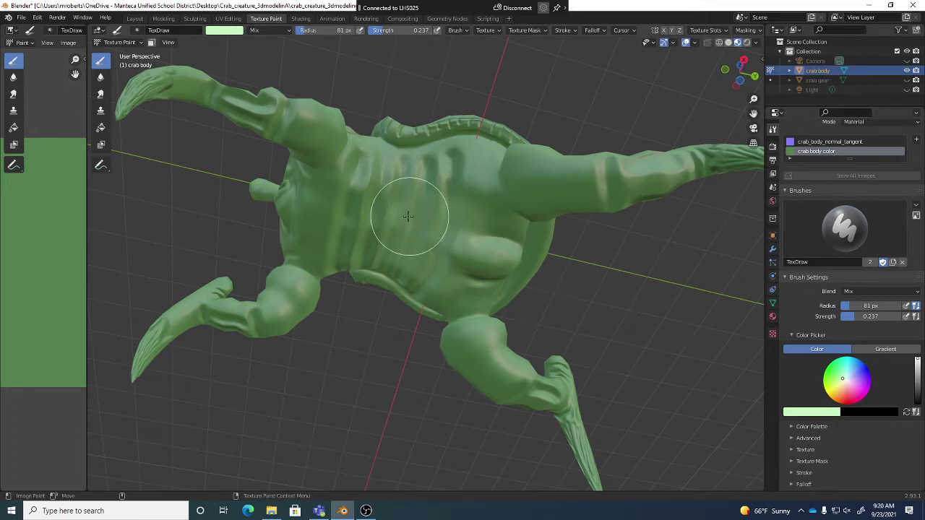
mouse_move(408, 216)
mouse_down()
mouse_move(486, 215)
mouse_move(375, 207)
mouse_move(404, 207)
mouse_up()
mouse_move(427, 215)
middle_down()
mouse_move(406, 206)
mouse_move(416, 222)
middle_up()
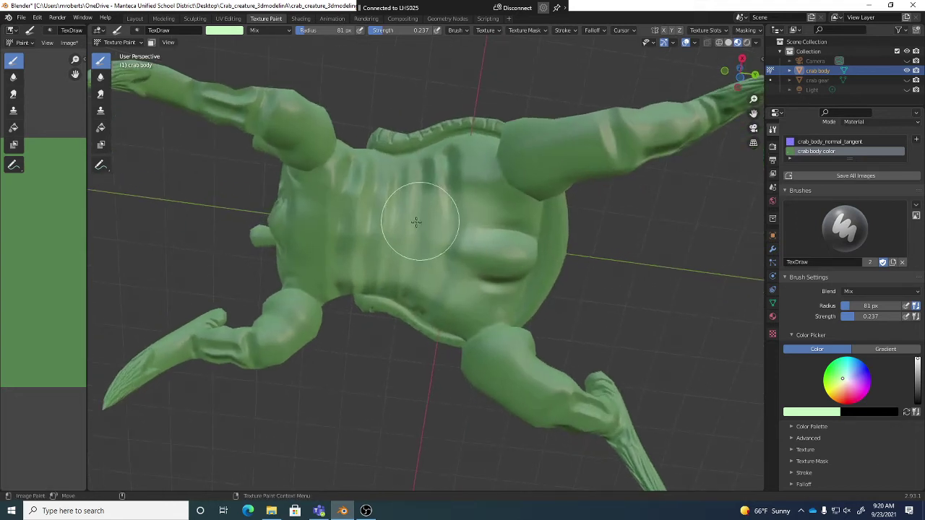
mouse_move(357, 217)
middle_down()
mouse_move(413, 255)
mouse_move(415, 199)
mouse_move(330, 195)
middle_up()
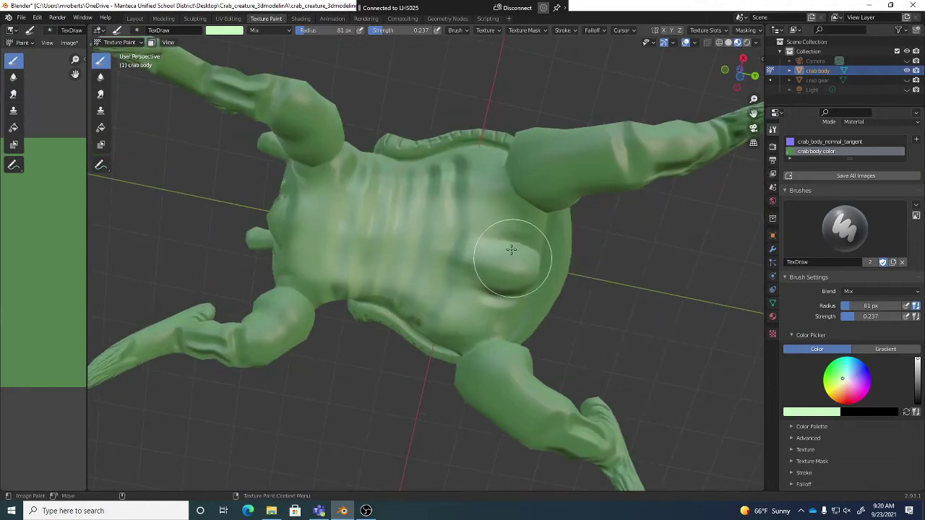
middle_drag(414, 202, 526, 216)
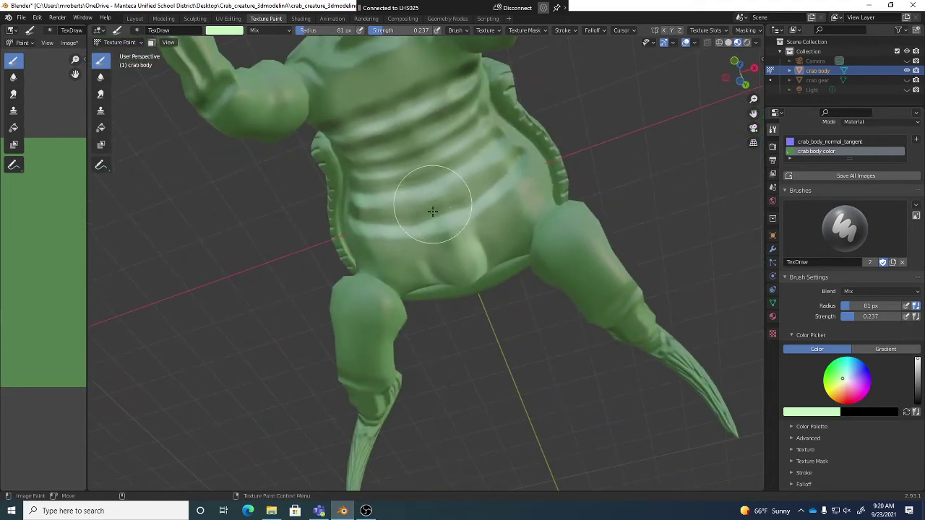
mouse_move(432, 211)
middle_down()
mouse_move(417, 202)
mouse_move(424, 221)
middle_up()
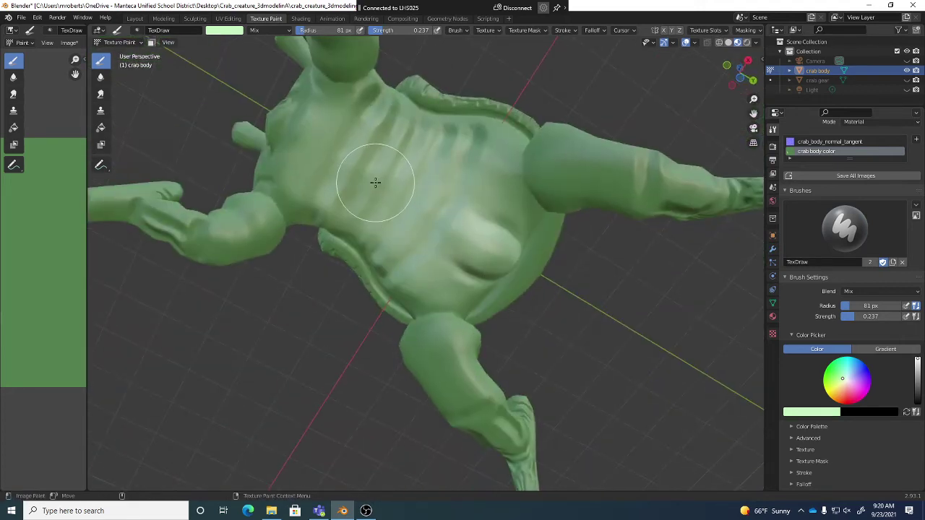
middle_drag(458, 176, 458, 138)
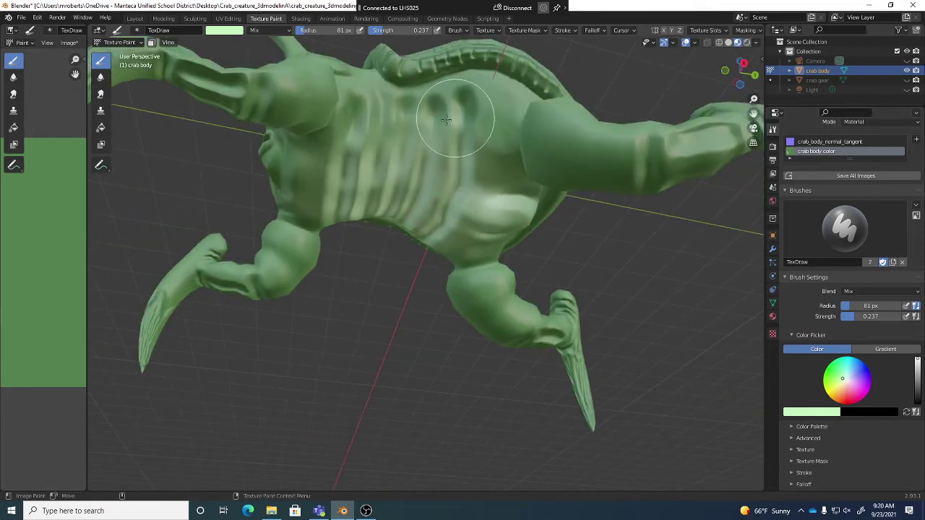
Paint soft pale green shading onto the upper segment of a rear leg where it joins the crab's body
mouse_move(368, 140)
middle_down()
mouse_move(495, 166)
mouse_move(477, 182)
middle_up()
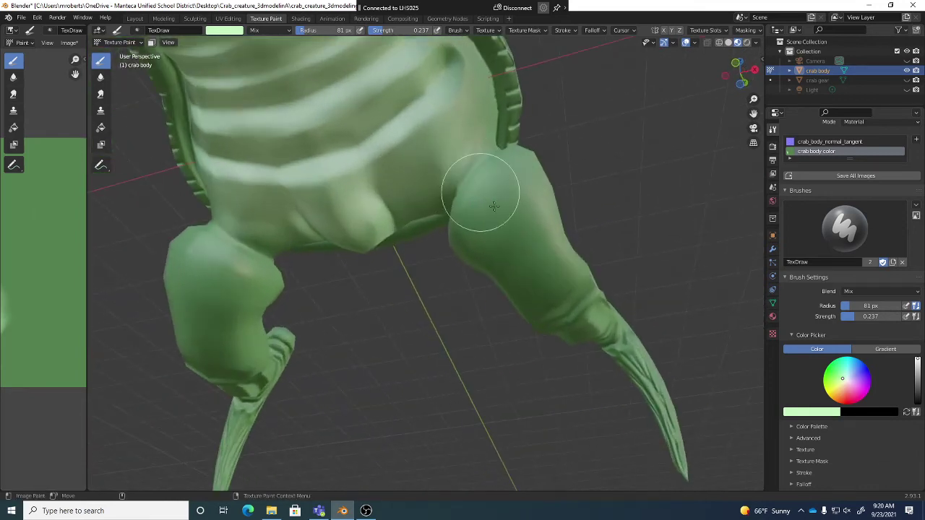
middle_drag(510, 219, 463, 190)
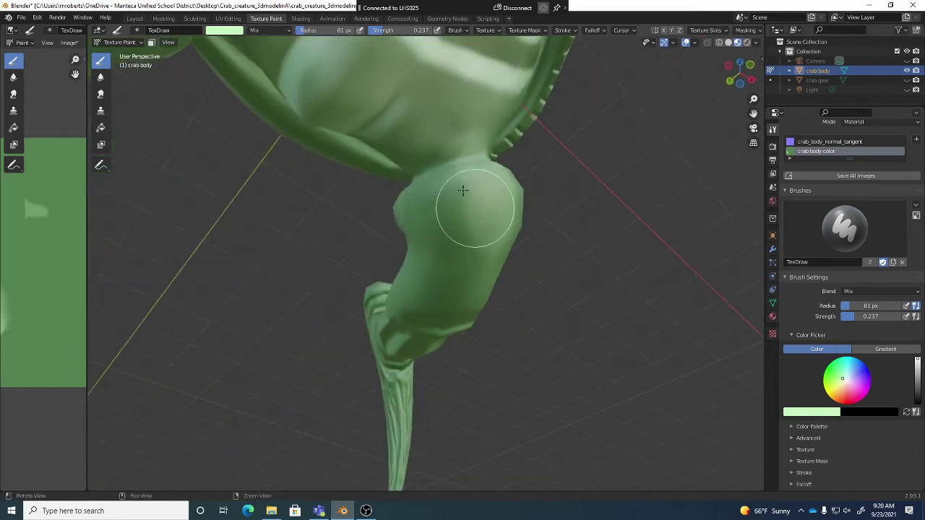
drag(447, 162, 443, 146)
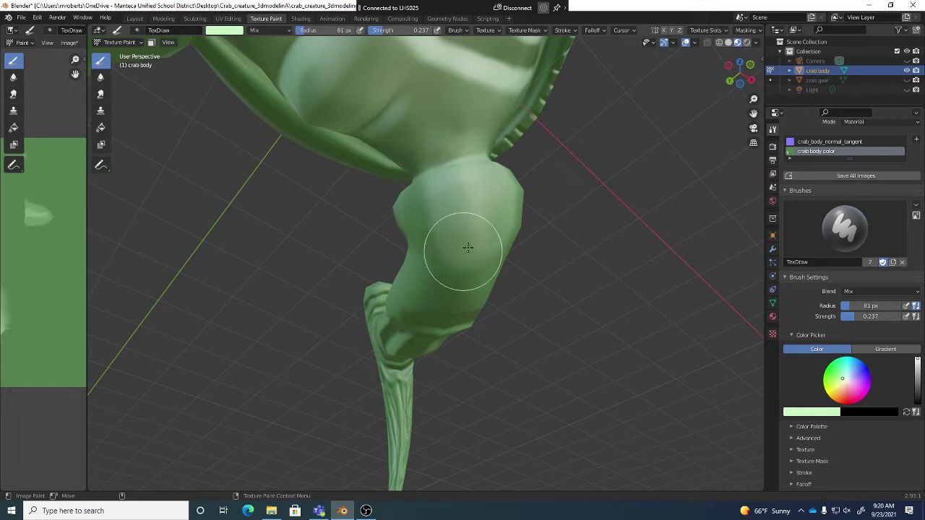
middle_drag(468, 247, 465, 190)
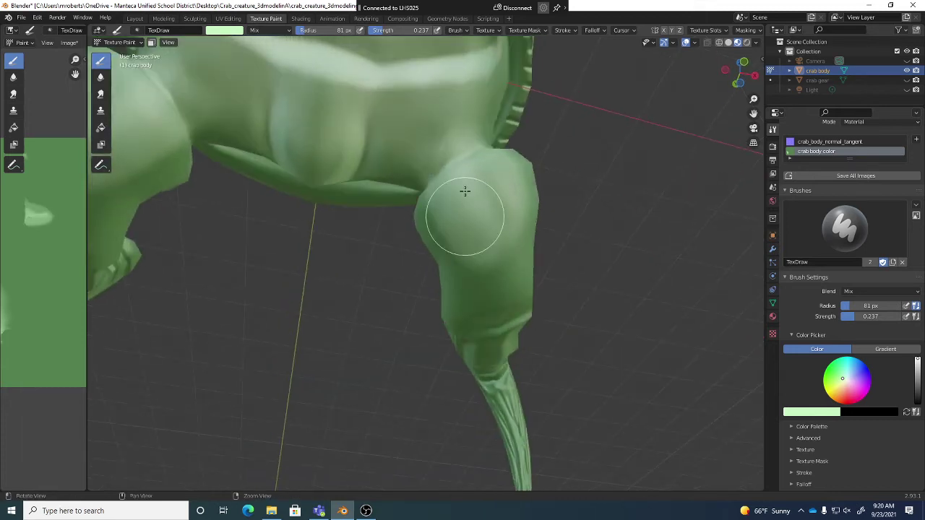
Review the orbit and pan settings in the Navigation preferences
click(42, 19)
click(63, 154)
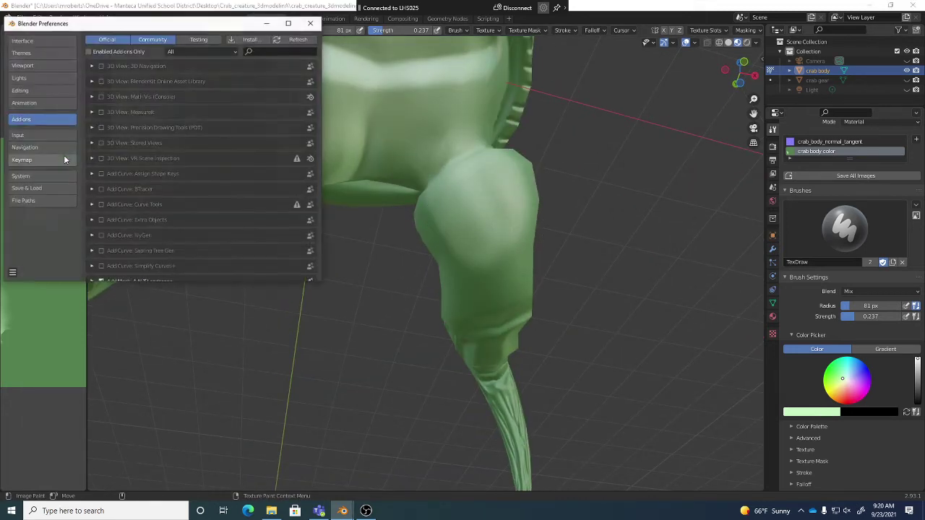
click(51, 150)
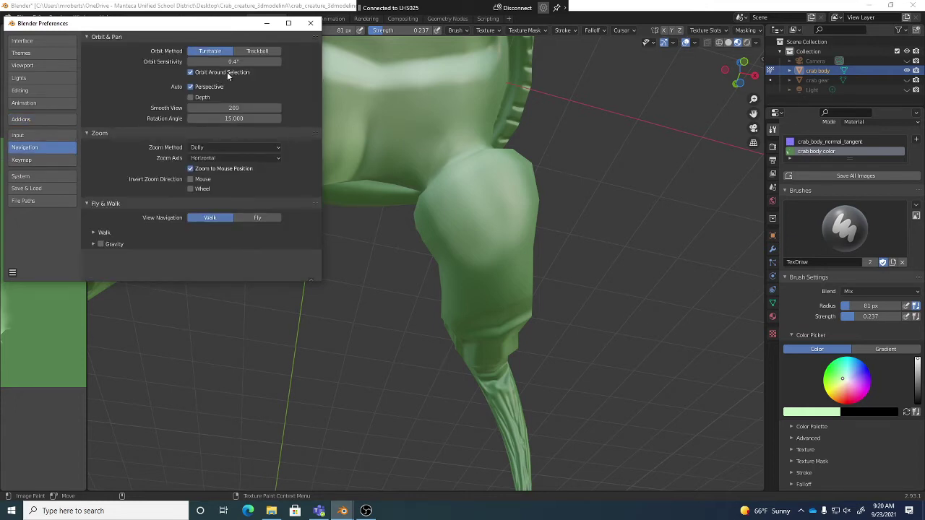
click(310, 23)
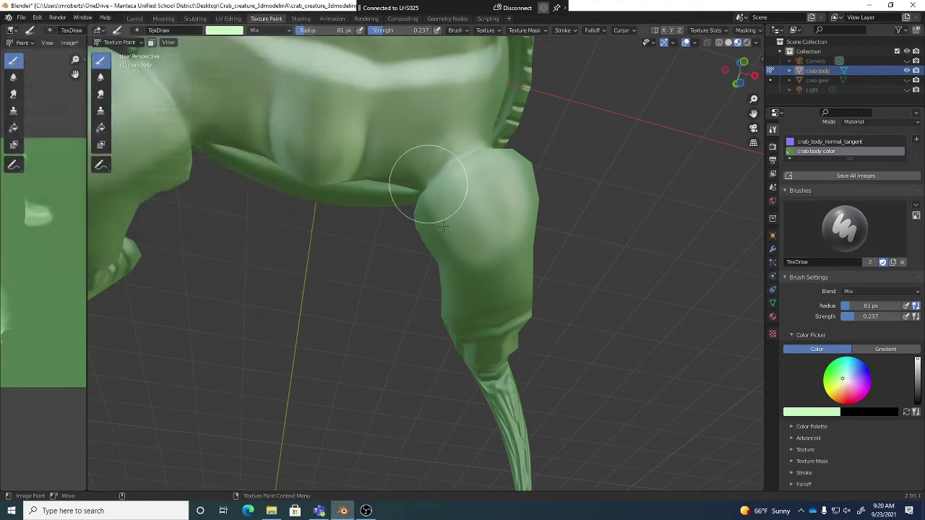
Paint pale green shading along the undersides of the upper segments of both rear legs
mouse_move(429, 231)
middle_down()
mouse_move(487, 244)
mouse_move(430, 155)
middle_up()
mouse_move(429, 154)
mouse_down()
mouse_move(437, 196)
mouse_move(427, 238)
mouse_up()
mouse_move(427, 238)
middle_down()
mouse_move(427, 218)
mouse_move(496, 172)
middle_up()
mouse_move(495, 171)
mouse_down()
mouse_move(507, 237)
mouse_move(478, 221)
mouse_up()
middle_drag(479, 221, 467, 190)
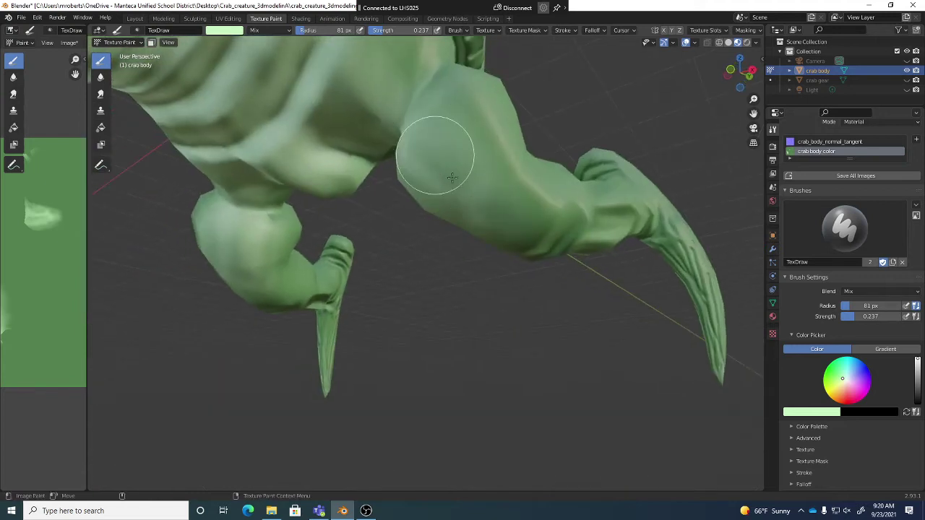
drag(417, 86, 492, 178)
middle_drag(492, 178, 450, 99)
mouse_move(450, 99)
mouse_down()
mouse_move(555, 190)
mouse_move(500, 180)
mouse_move(548, 198)
mouse_up()
mouse_move(548, 199)
middle_down()
mouse_move(553, 169)
mouse_move(547, 207)
middle_up()
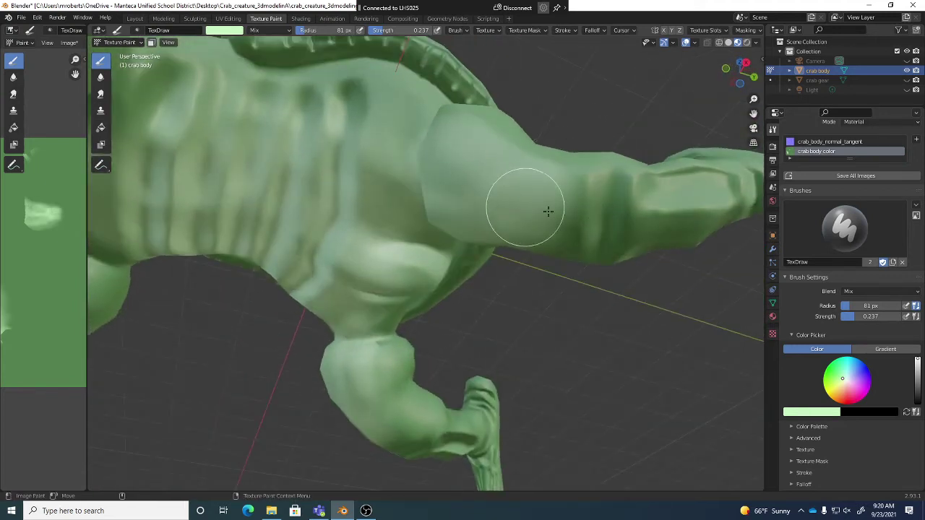
Paint pale green shading onto the upper segment of a front leg beside the ribbed belly
middle_drag(510, 180, 445, 161)
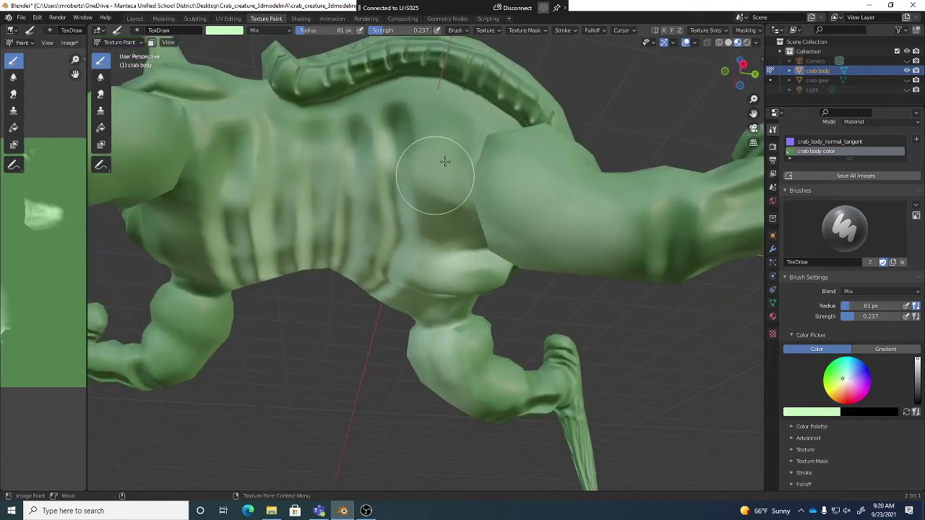
middle_drag(394, 178, 466, 181)
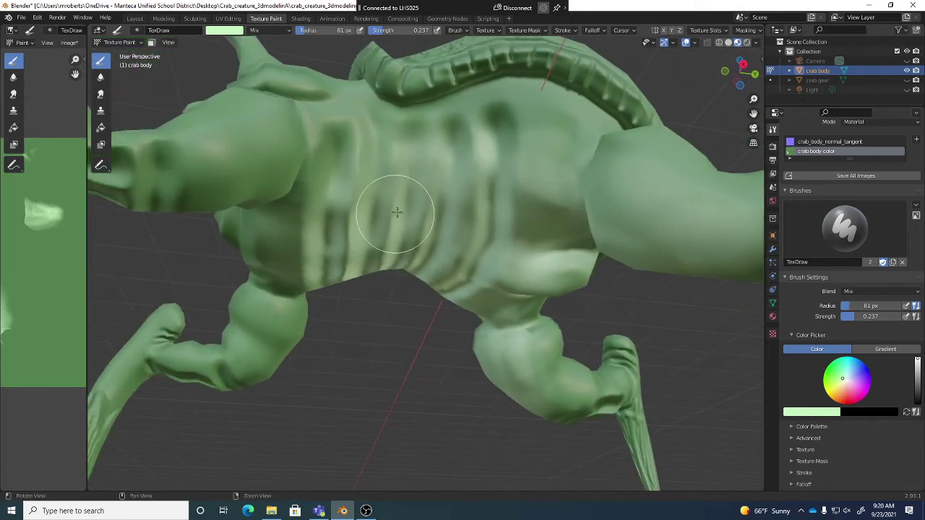
mouse_move(383, 213)
middle_down()
mouse_move(504, 223)
mouse_move(447, 201)
mouse_move(466, 248)
mouse_move(503, 252)
middle_up()
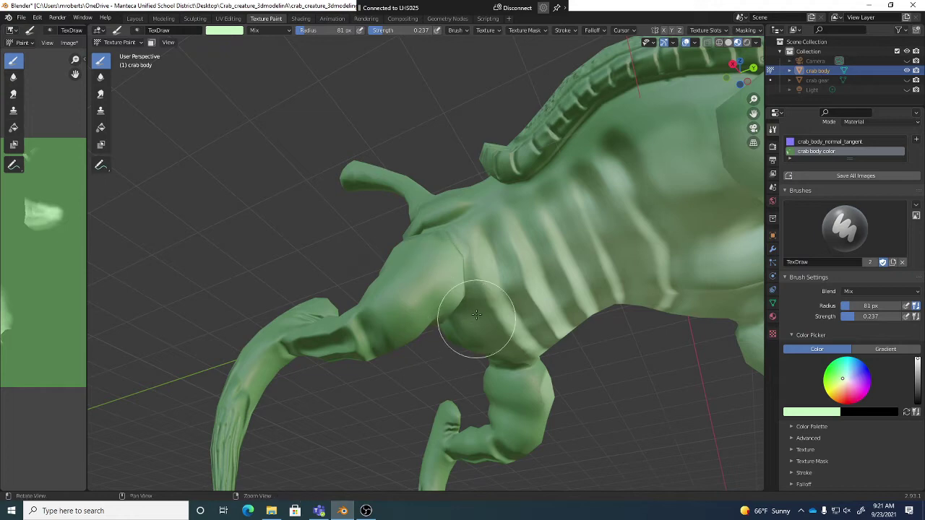
mouse_move(475, 330)
middle_down()
mouse_move(471, 272)
mouse_move(442, 282)
mouse_move(441, 306)
mouse_move(454, 243)
mouse_move(507, 235)
mouse_move(474, 239)
mouse_move(508, 223)
mouse_move(462, 243)
mouse_move(481, 224)
mouse_move(501, 223)
mouse_move(489, 237)
mouse_move(499, 193)
middle_up()
mouse_move(491, 234)
middle_down()
mouse_move(496, 285)
mouse_move(511, 226)
mouse_move(446, 189)
mouse_move(444, 161)
mouse_move(433, 178)
middle_up()
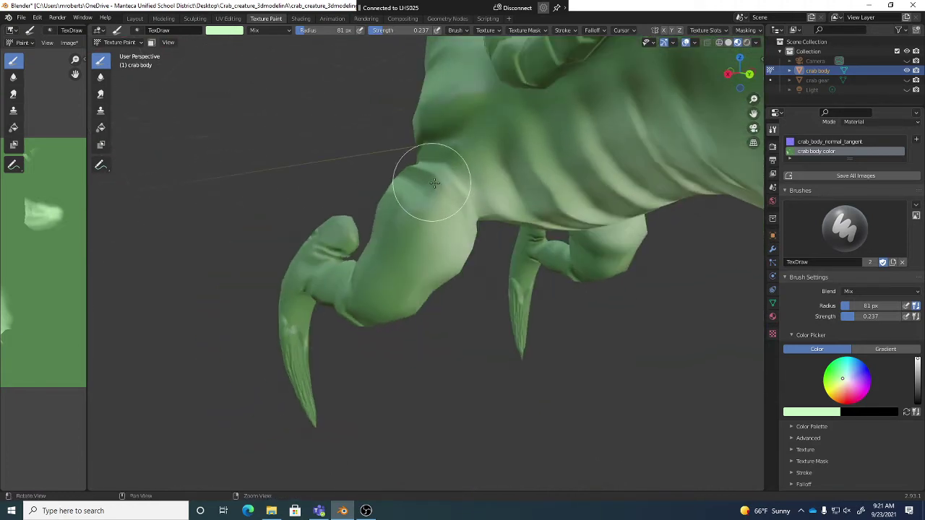
drag(417, 266, 419, 275)
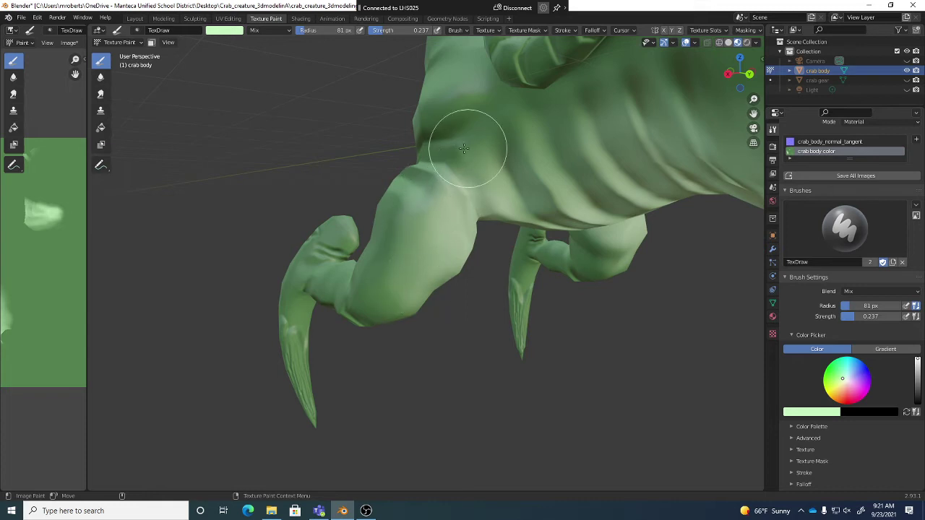
mouse_move(469, 208)
middle_down()
mouse_move(485, 181)
mouse_move(414, 230)
middle_up()
drag(415, 229, 339, 231)
mouse_move(340, 231)
middle_down()
mouse_move(411, 244)
mouse_move(424, 233)
middle_up()
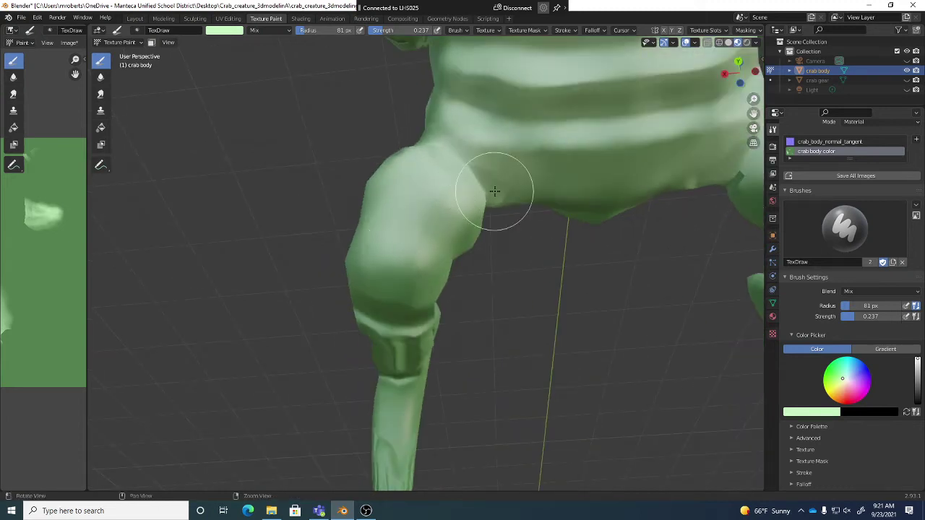
Extend the pale green shading over the chest and the undersides of both front legs' upper segments
middle_drag(506, 186, 440, 154)
mouse_move(471, 124)
middle_down()
mouse_move(460, 193)
mouse_move(500, 124)
middle_up()
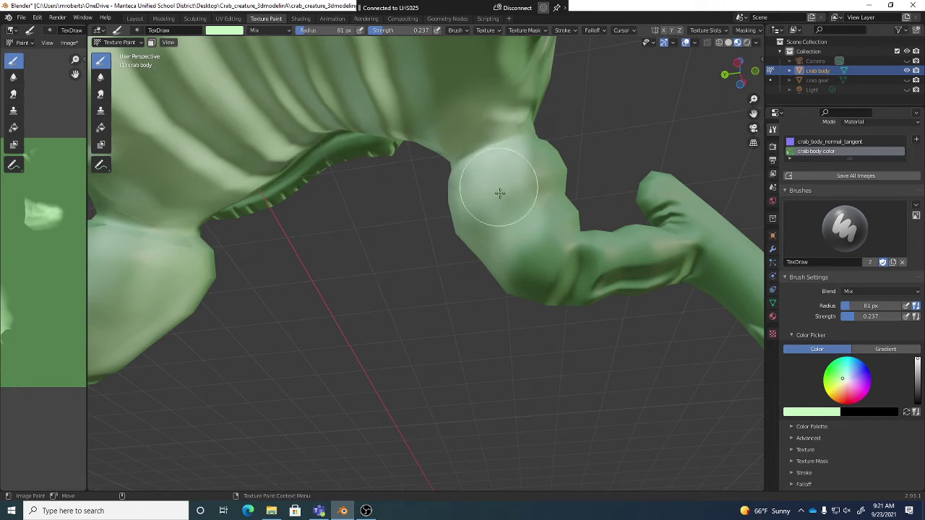
mouse_move(514, 181)
middle_down()
mouse_move(467, 154)
mouse_move(438, 171)
middle_up()
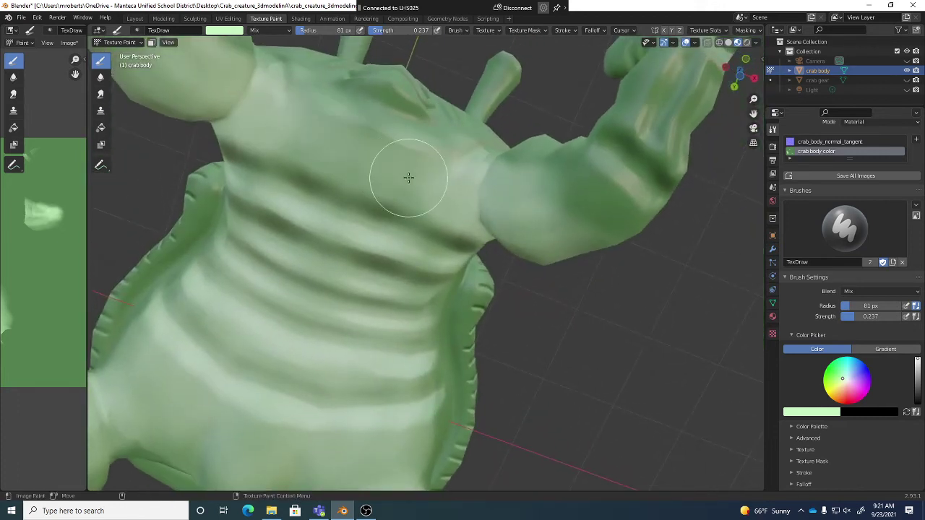
middle_drag(355, 147, 444, 134)
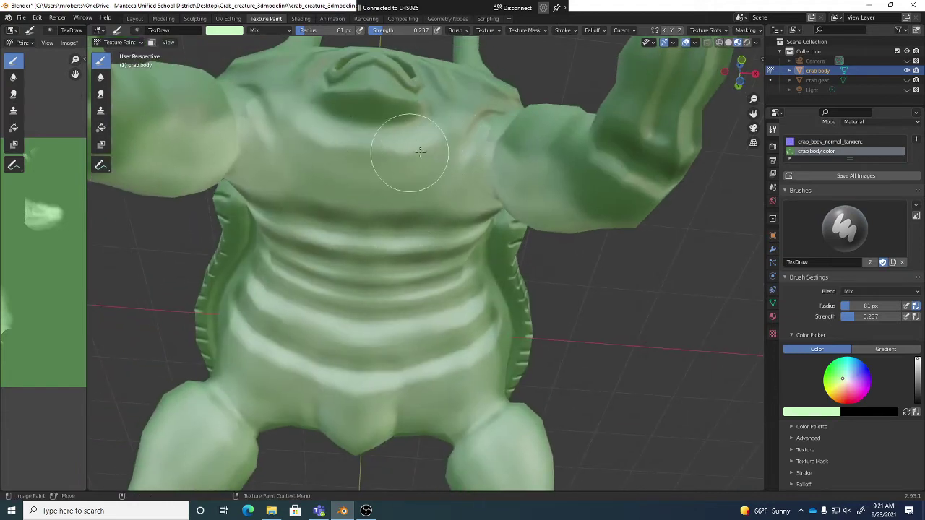
middle_drag(433, 203, 568, 231)
scroll(568, 231, up, 2)
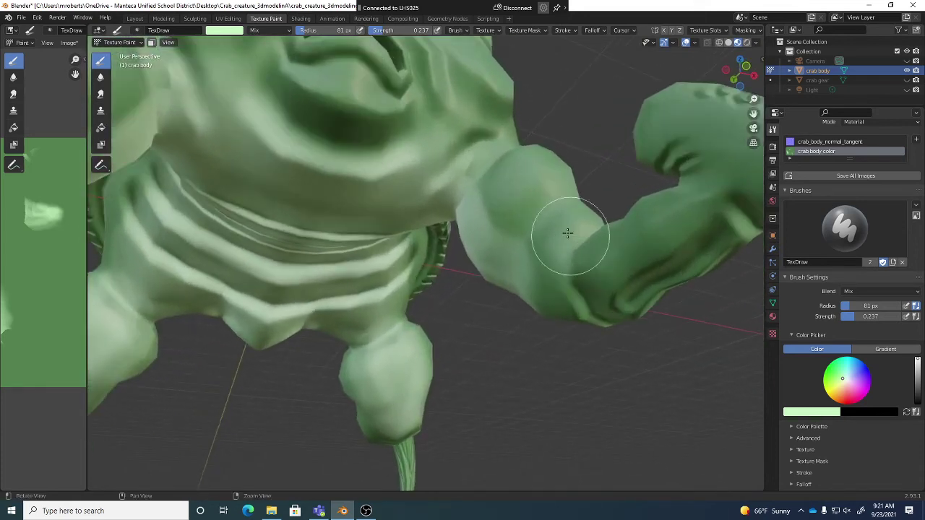
mouse_move(485, 190)
middle_down()
mouse_move(496, 207)
mouse_move(518, 207)
mouse_move(518, 258)
mouse_move(529, 273)
mouse_move(541, 244)
mouse_move(465, 254)
mouse_move(354, 214)
mouse_move(582, 221)
mouse_move(617, 252)
middle_up()
middle_drag(570, 208, 549, 221)
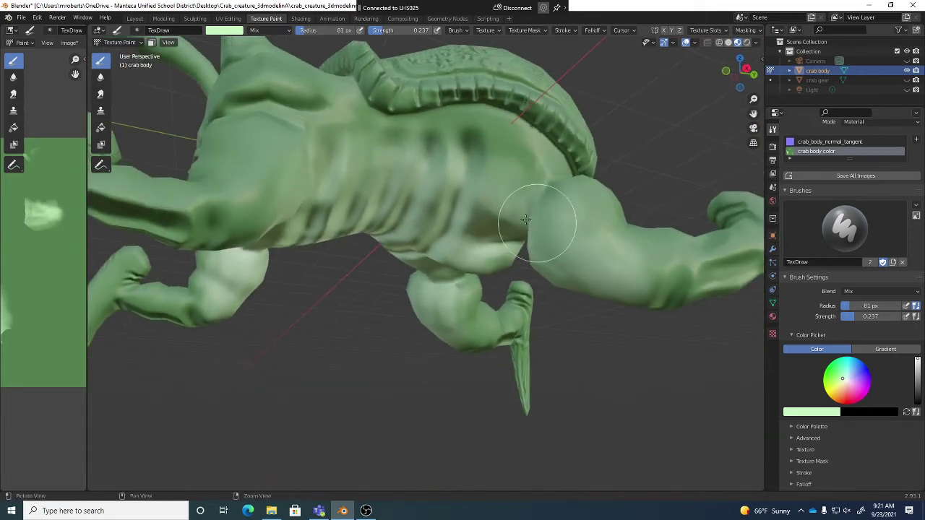
Save the painted colour texture image and the project file
click(70, 42)
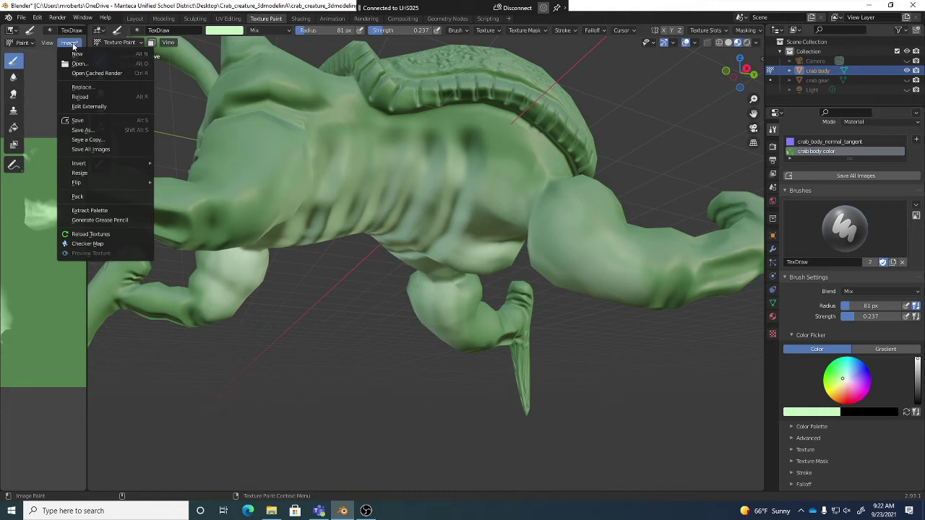
click(87, 121)
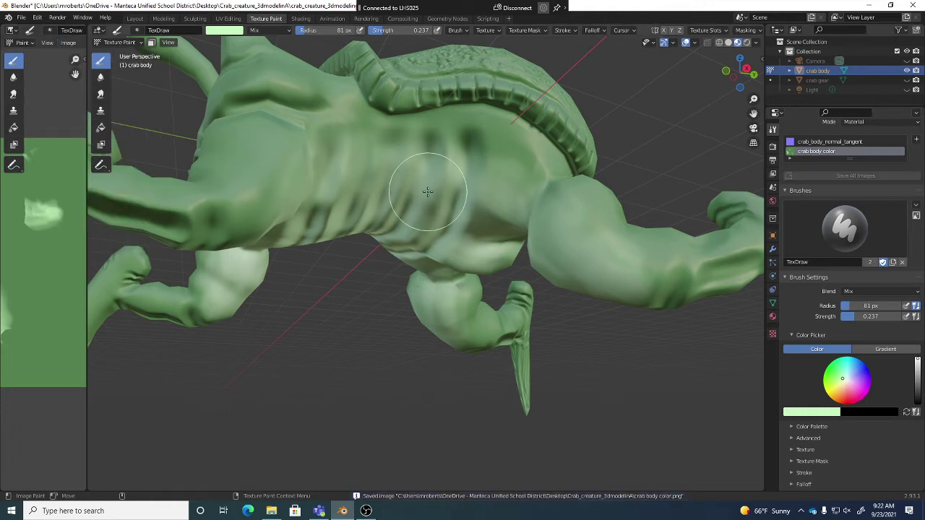
key(ctrl+s)
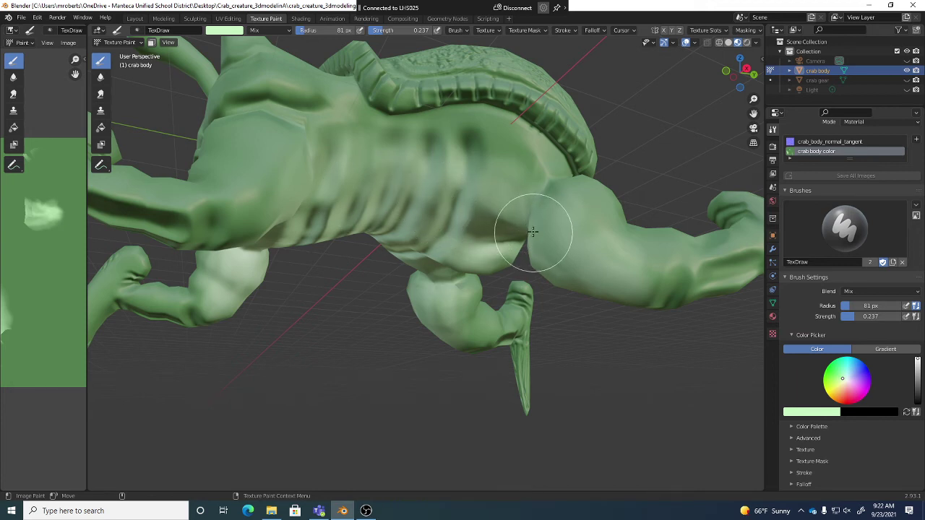
Set the brush colour to a muted tan brown and its strength to 1.000 for painting the shell
mouse_move(524, 221)
middle_down()
mouse_move(520, 206)
mouse_move(512, 219)
mouse_move(508, 200)
mouse_move(512, 211)
mouse_move(504, 130)
middle_up()
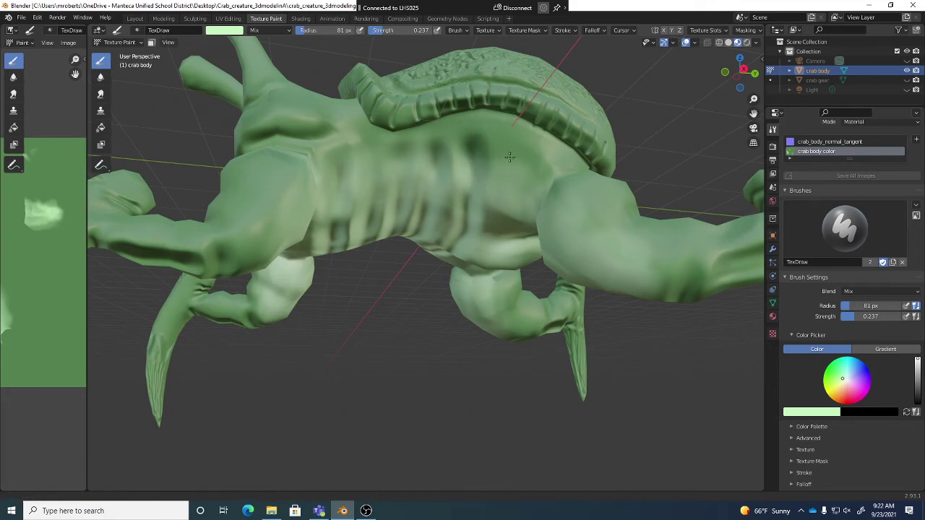
mouse_move(506, 153)
middle_down()
mouse_move(512, 207)
mouse_move(555, 195)
middle_up()
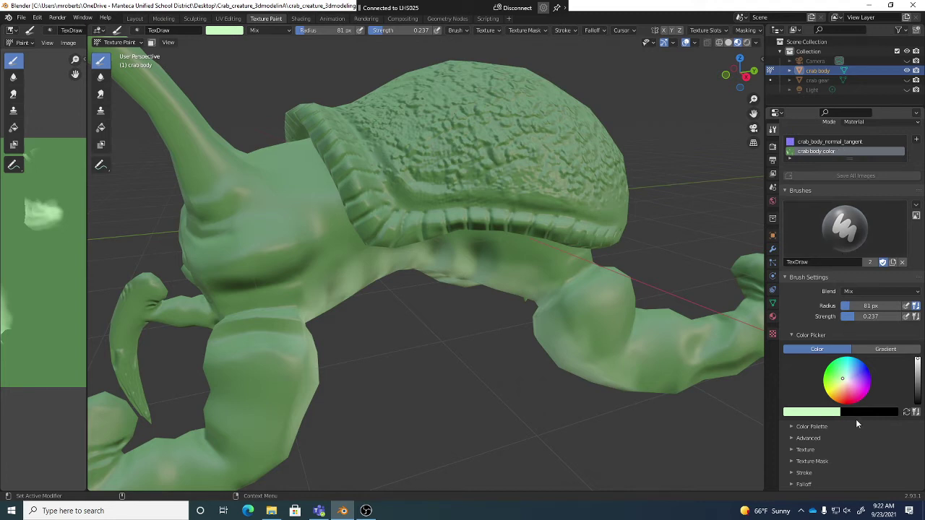
click(846, 393)
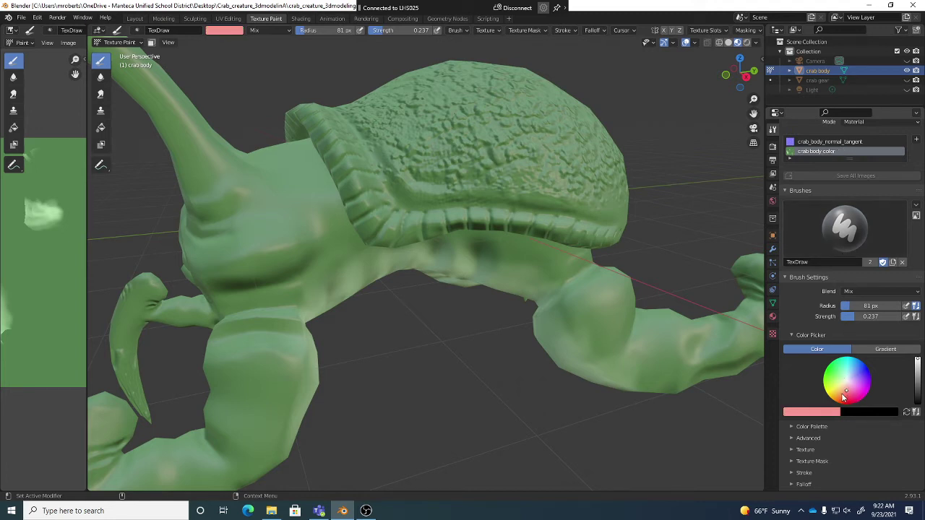
drag(843, 396, 840, 387)
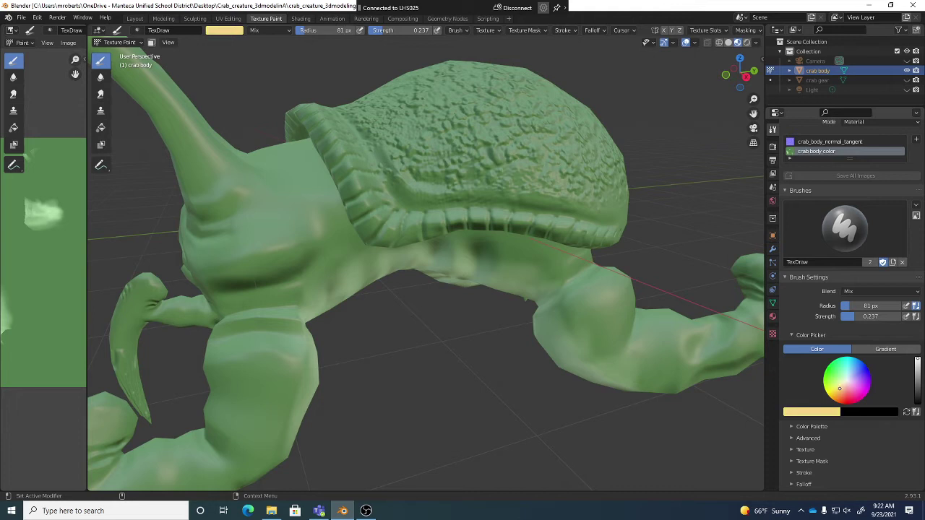
drag(918, 359, 920, 379)
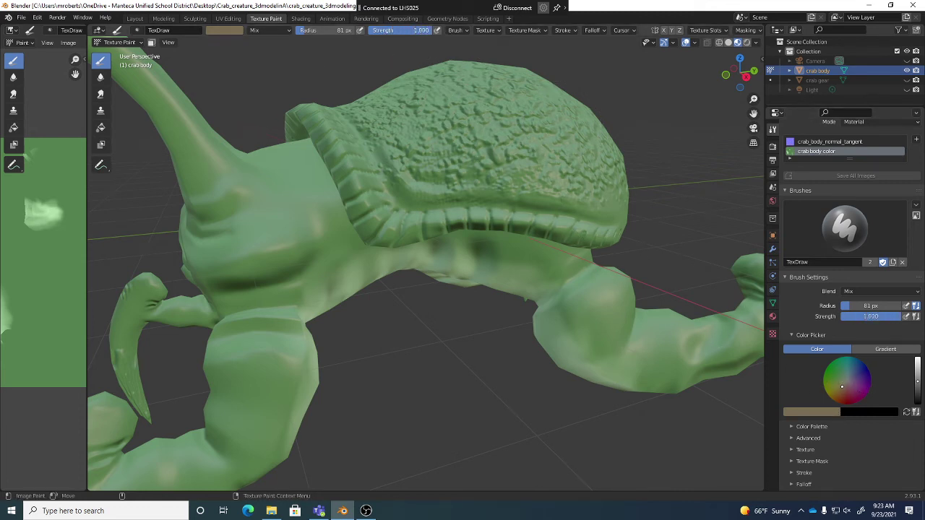
Paint solid tan brown over the bumpy top of the crab's shell
mouse_move(514, 141)
middle_down()
mouse_move(494, 166)
mouse_move(566, 168)
middle_up()
mouse_move(566, 168)
mouse_down()
mouse_move(474, 171)
mouse_move(565, 156)
mouse_move(457, 148)
mouse_move(517, 130)
mouse_move(426, 139)
mouse_move(482, 134)
mouse_up()
middle_drag(483, 134, 471, 165)
mouse_move(471, 166)
mouse_down()
mouse_move(477, 156)
mouse_move(520, 168)
mouse_up()
middle_drag(520, 168, 484, 163)
mouse_move(484, 163)
mouse_down()
mouse_move(515, 200)
mouse_move(468, 195)
mouse_move(474, 229)
mouse_up()
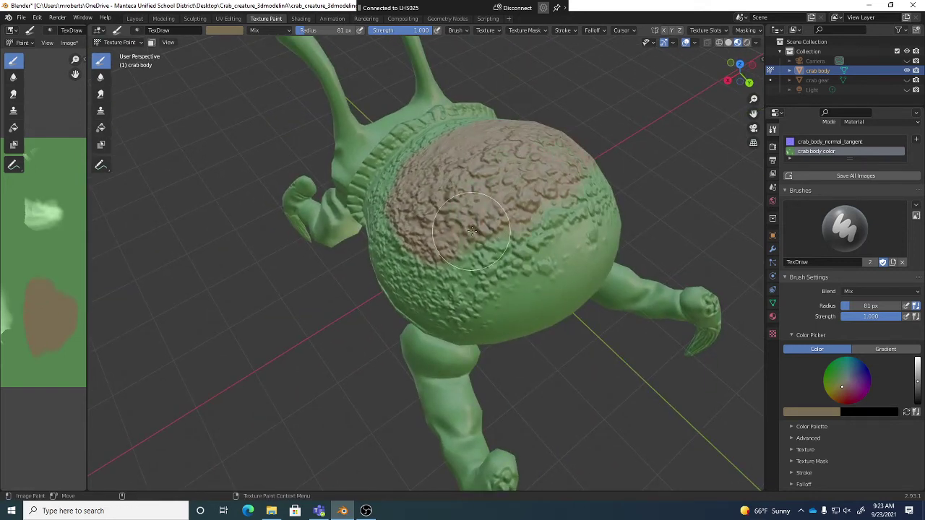
middle_drag(473, 229, 486, 207)
mouse_move(487, 208)
mouse_down()
mouse_move(542, 230)
mouse_move(547, 270)
mouse_move(537, 234)
mouse_move(551, 258)
mouse_up()
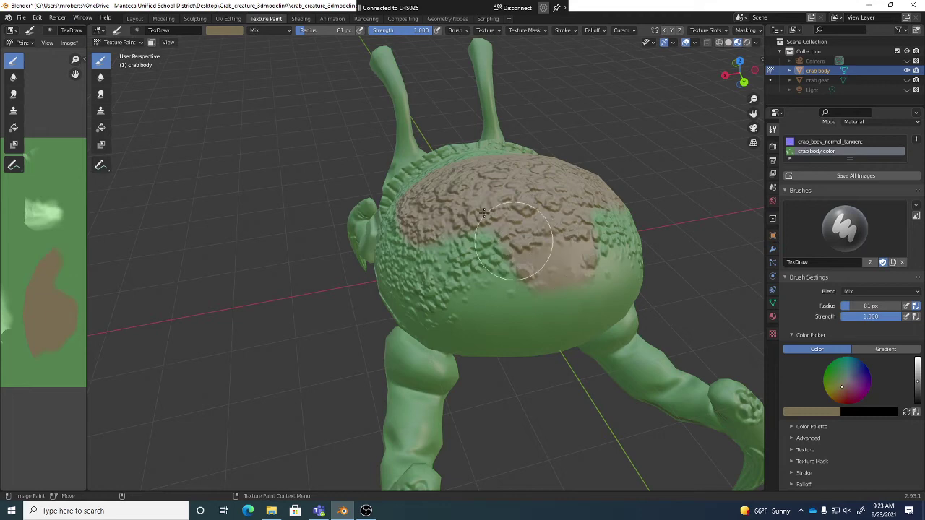
Extend the solid tan brown paint over the shell's smooth rear and down its bumpy side
middle_drag(483, 200, 515, 206)
mouse_move(516, 207)
mouse_down()
mouse_move(555, 307)
mouse_move(556, 321)
mouse_move(532, 319)
mouse_up()
mouse_move(512, 303)
middle_down()
mouse_move(527, 289)
mouse_move(520, 258)
middle_up()
mouse_move(520, 258)
mouse_down()
mouse_move(440, 230)
mouse_move(506, 278)
mouse_move(437, 251)
mouse_up()
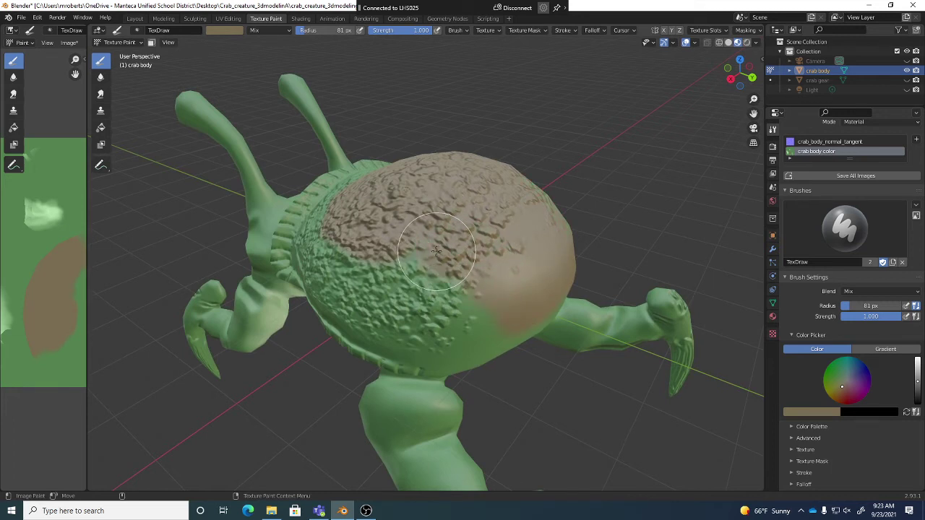
middle_drag(444, 292, 361, 289)
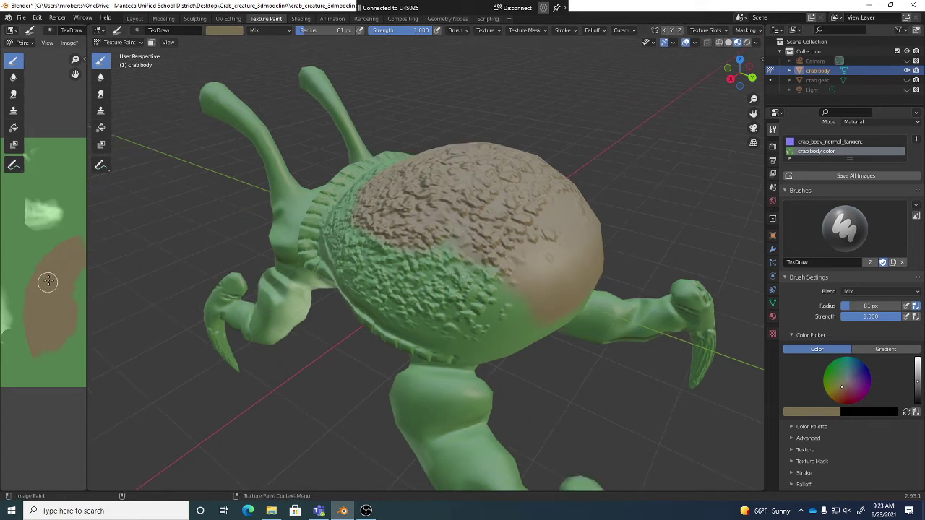
mouse_move(447, 276)
mouse_down()
mouse_move(497, 280)
mouse_move(519, 294)
mouse_move(447, 291)
mouse_move(453, 250)
mouse_move(463, 277)
mouse_move(495, 274)
mouse_move(404, 248)
mouse_move(376, 230)
mouse_move(390, 296)
mouse_move(481, 304)
mouse_up()
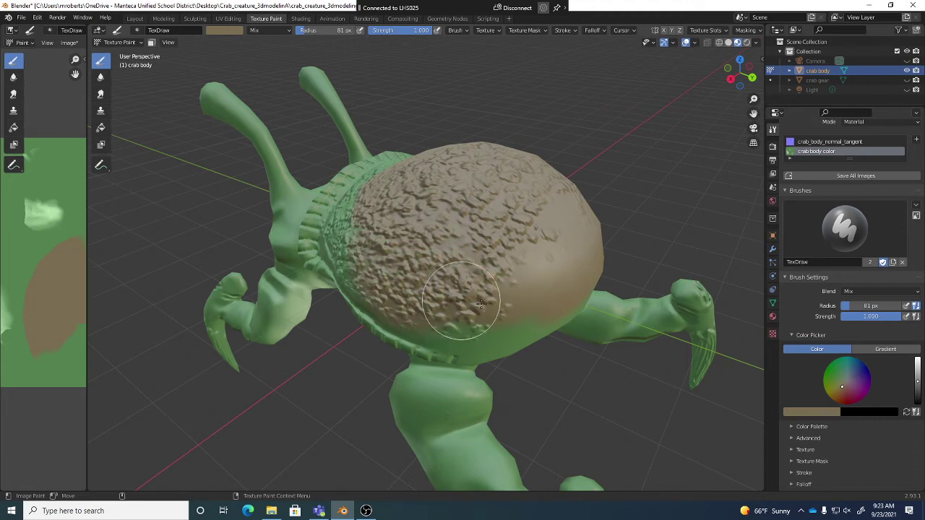
Paint the remaining green bumpy areas at the shell's front and opposite side tan brown, up to the ridged rim
middle_drag(481, 304, 437, 268)
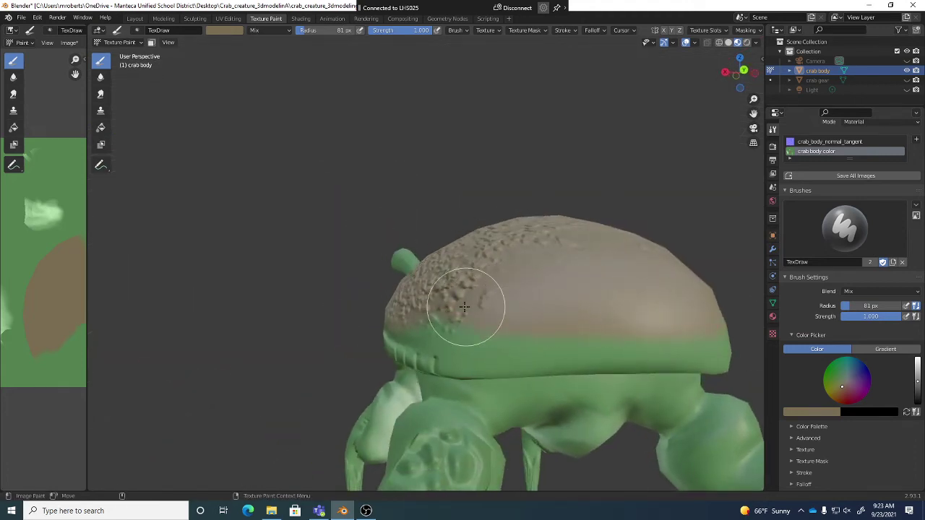
mouse_move(642, 328)
middle_down()
mouse_move(489, 303)
mouse_move(460, 323)
middle_up()
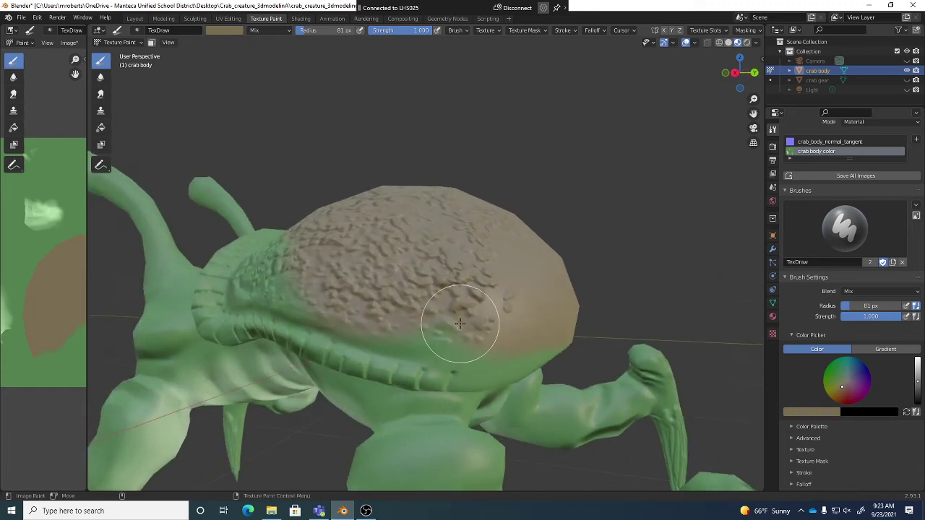
mouse_move(351, 299)
middle_down()
mouse_move(368, 289)
mouse_move(398, 303)
middle_up()
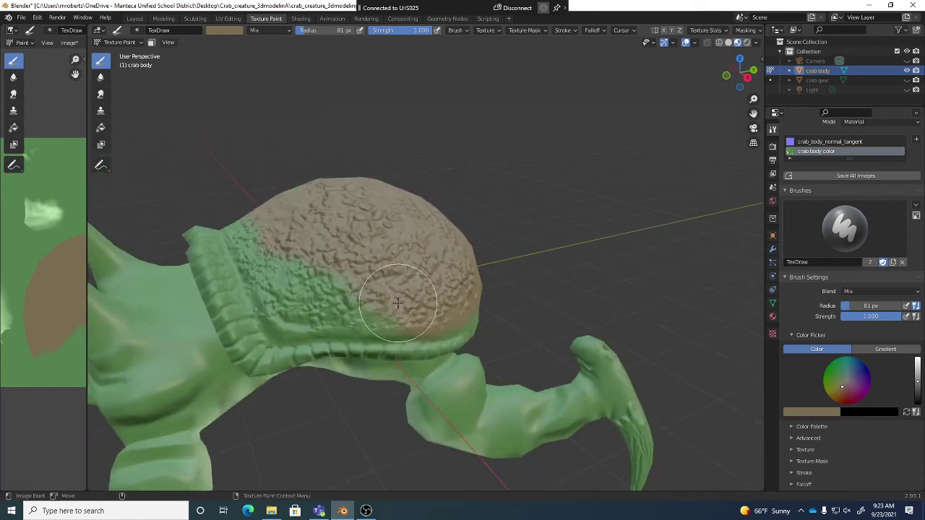
mouse_move(287, 270)
middle_down()
mouse_move(380, 235)
mouse_move(411, 320)
middle_up()
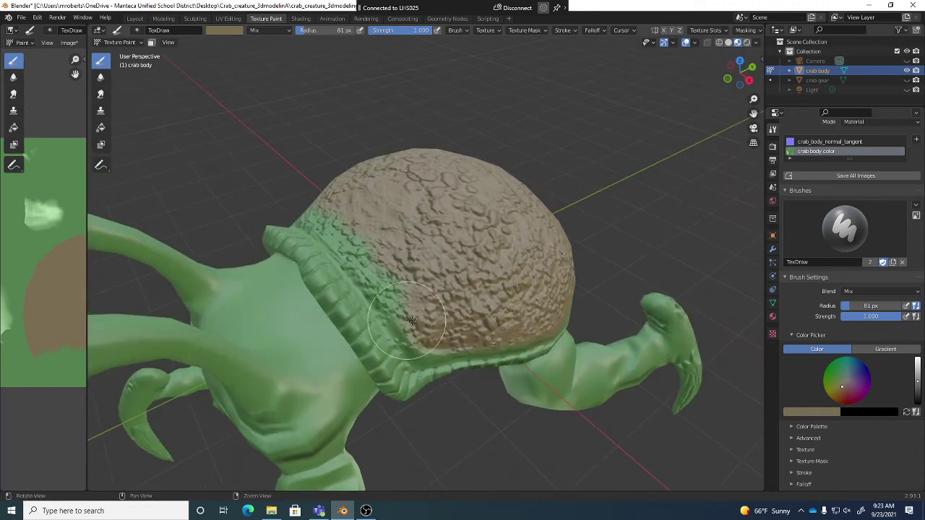
mouse_move(411, 320)
mouse_down()
mouse_move(345, 228)
mouse_move(351, 256)
mouse_move(400, 318)
mouse_move(437, 338)
mouse_up()
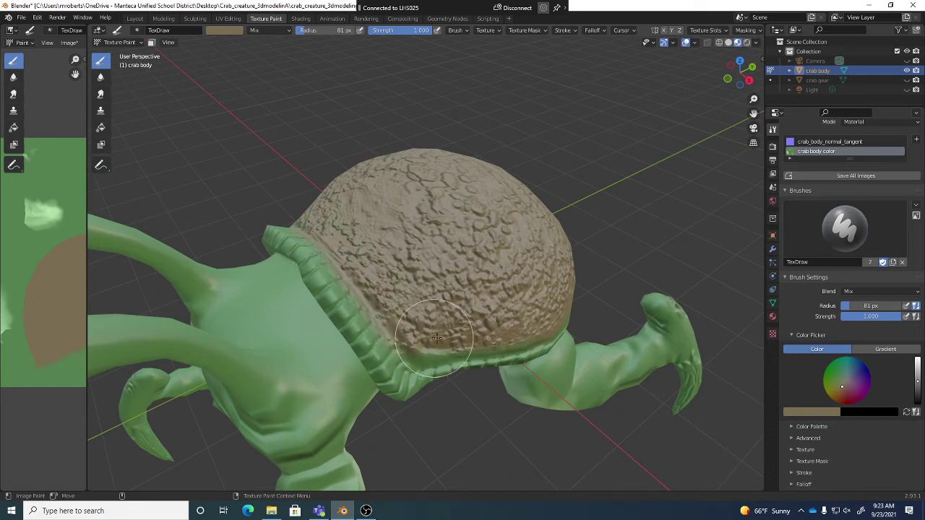
middle_drag(534, 310, 476, 273)
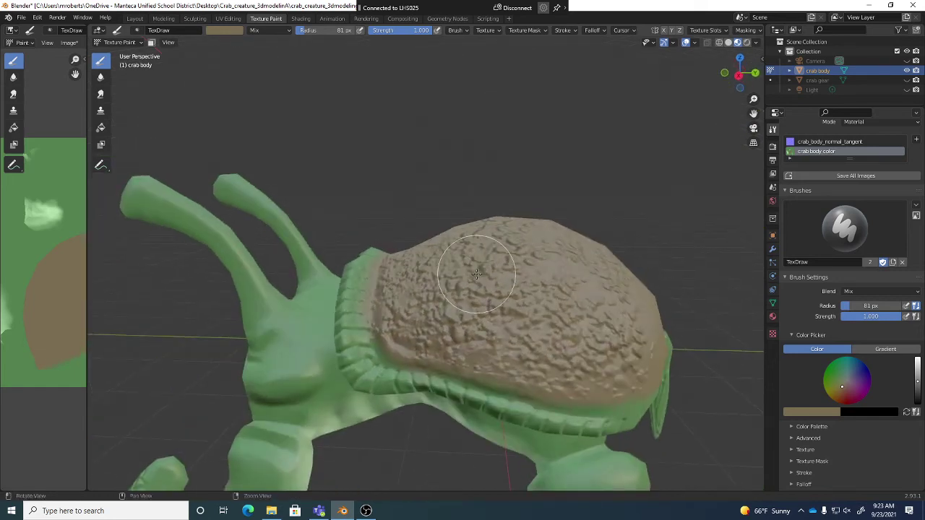
Save the crab body color image and the project file
click(69, 42)
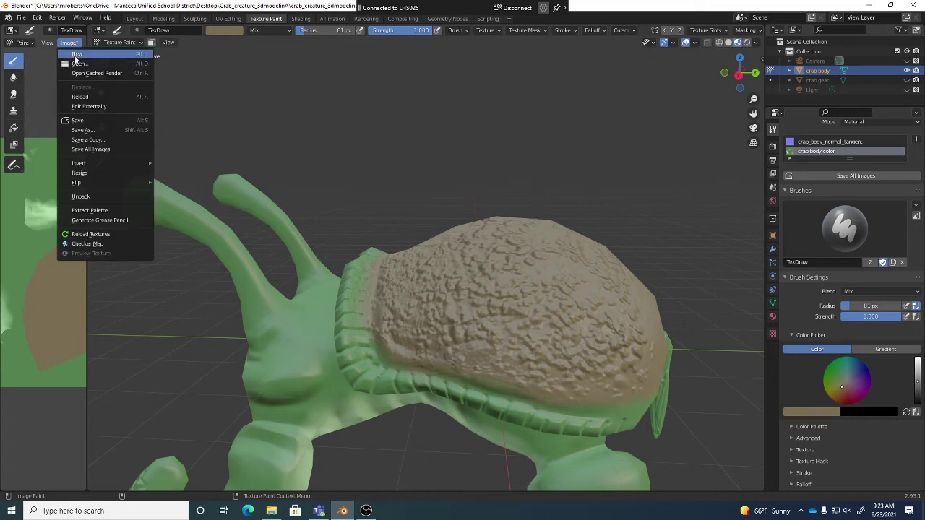
click(81, 121)
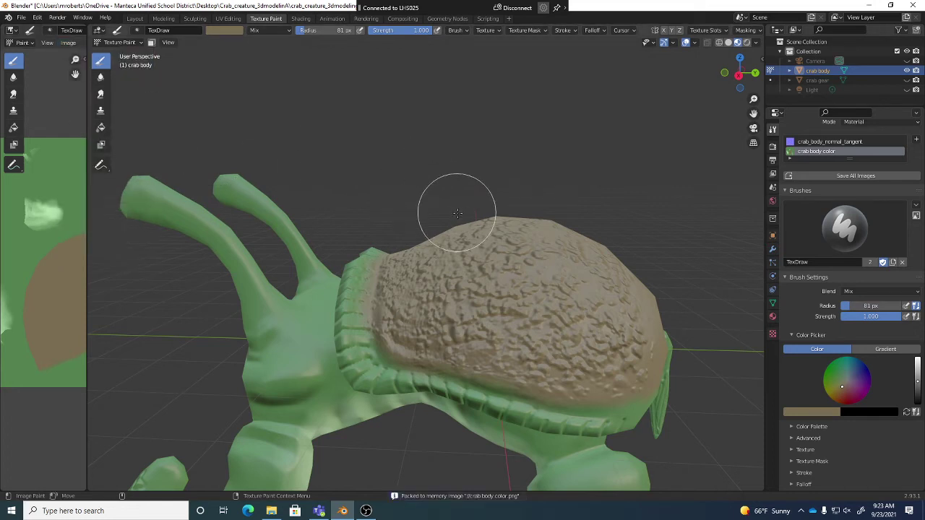
key(ctrl+s)
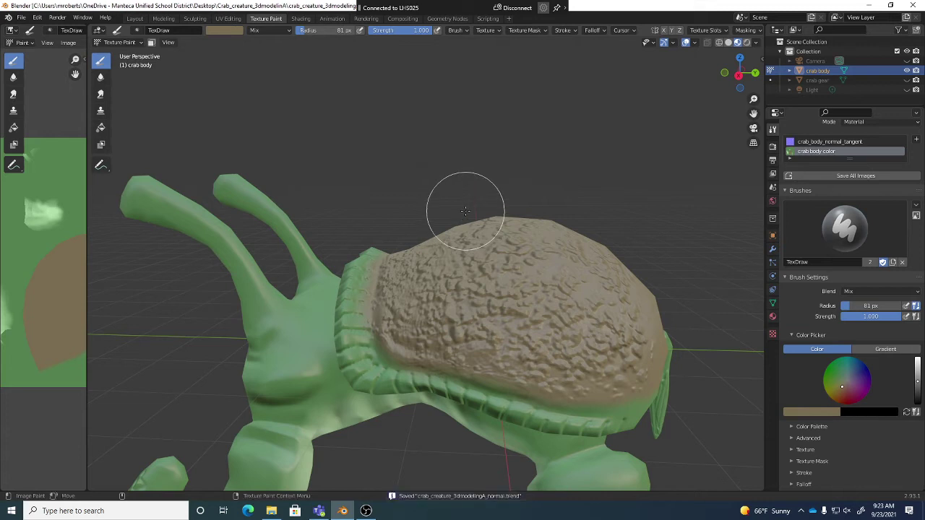
Disconnect the wireless display and reconnect to LHS025
click(518, 12)
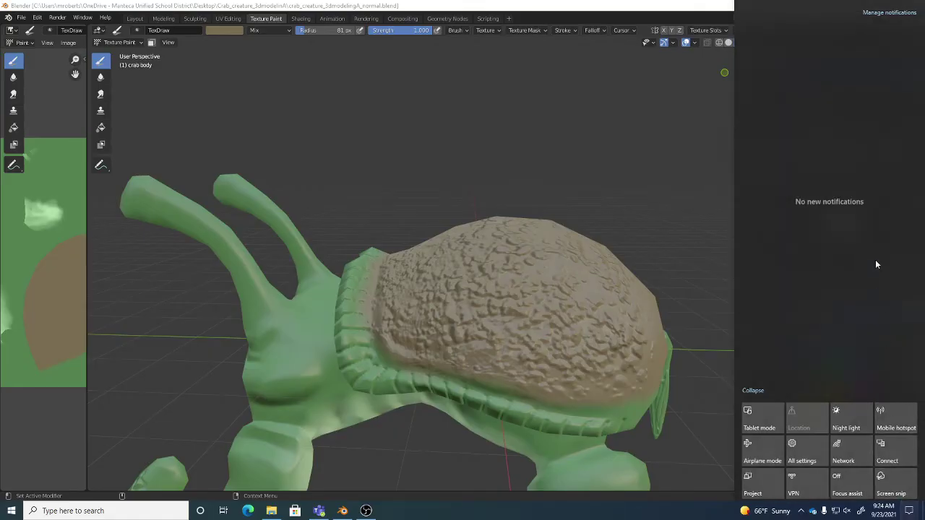
click(894, 443)
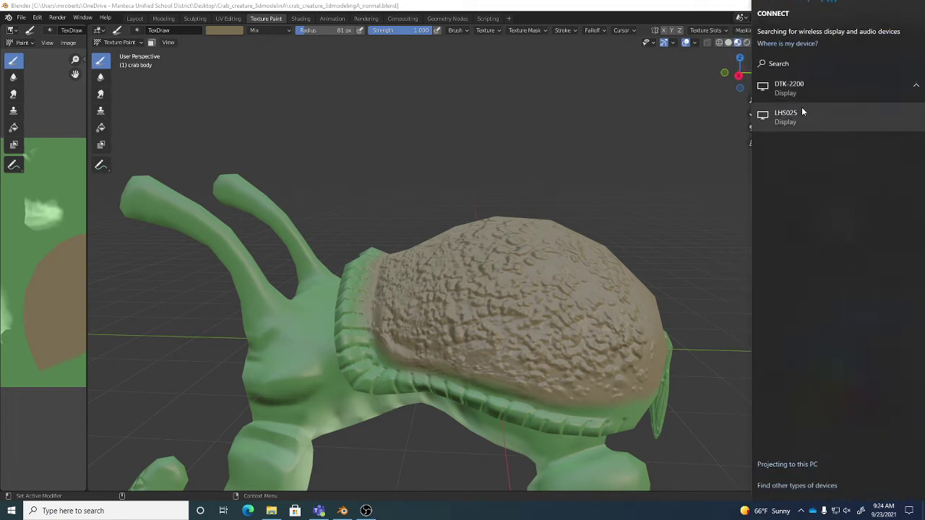
click(796, 117)
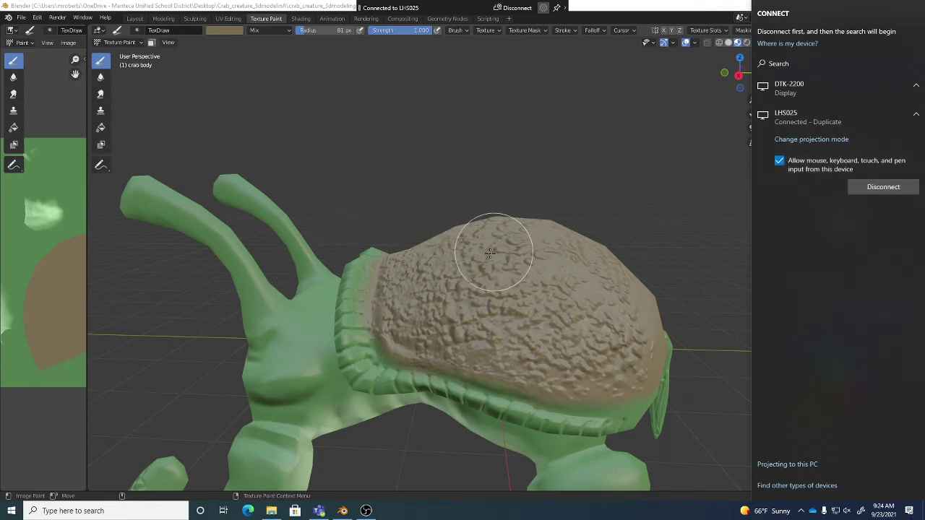
key(Escape)
In Edit Mode, select a face on the shell's ridged rim and extend the selection to all linked shell faces
mouse_move(528, 240)
middle_down()
mouse_move(614, 296)
mouse_move(515, 237)
mouse_move(527, 212)
mouse_move(549, 231)
mouse_move(513, 222)
mouse_move(527, 202)
mouse_move(520, 220)
middle_up()
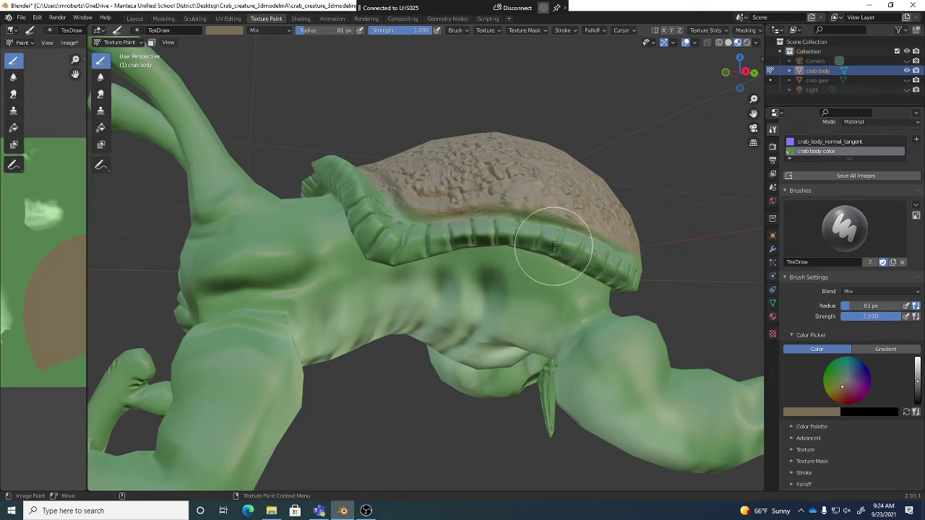
key(Tab)
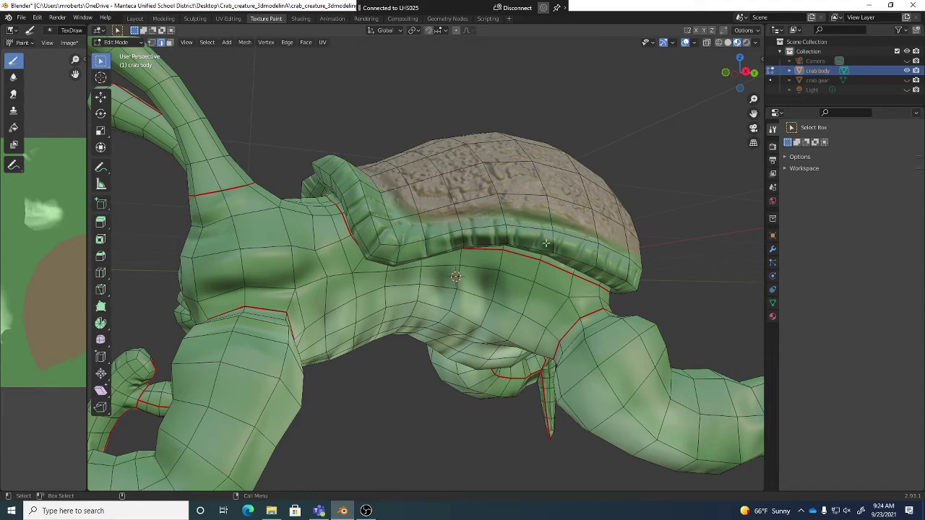
middle_drag(526, 247, 529, 227)
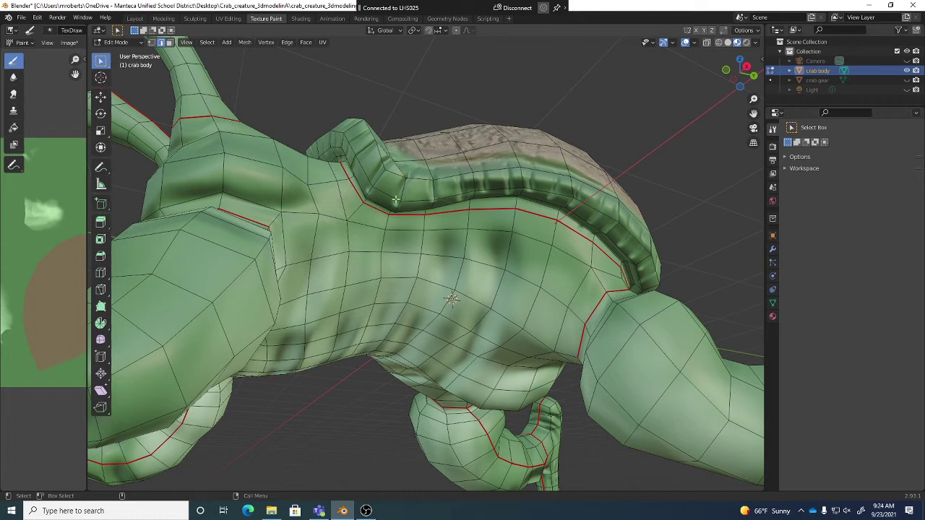
middle_drag(568, 227, 582, 231)
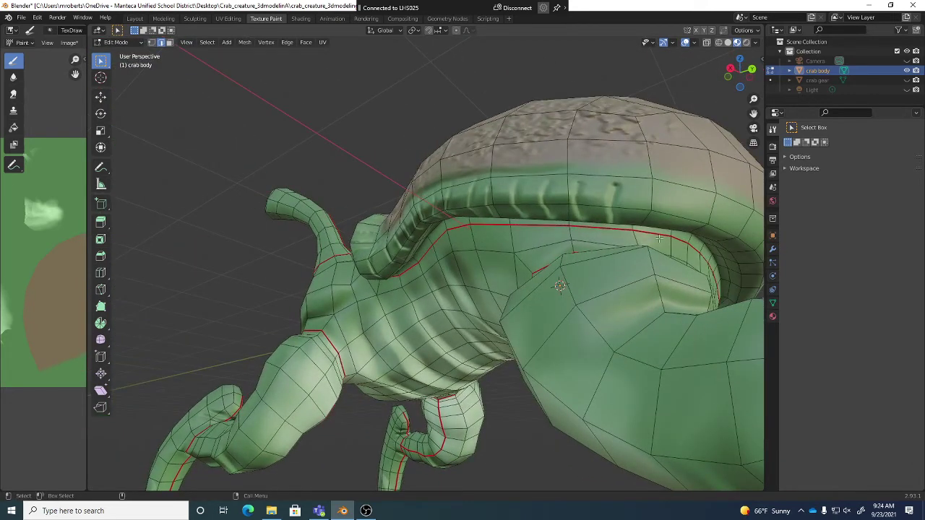
middle_drag(652, 236, 632, 233)
click(568, 209)
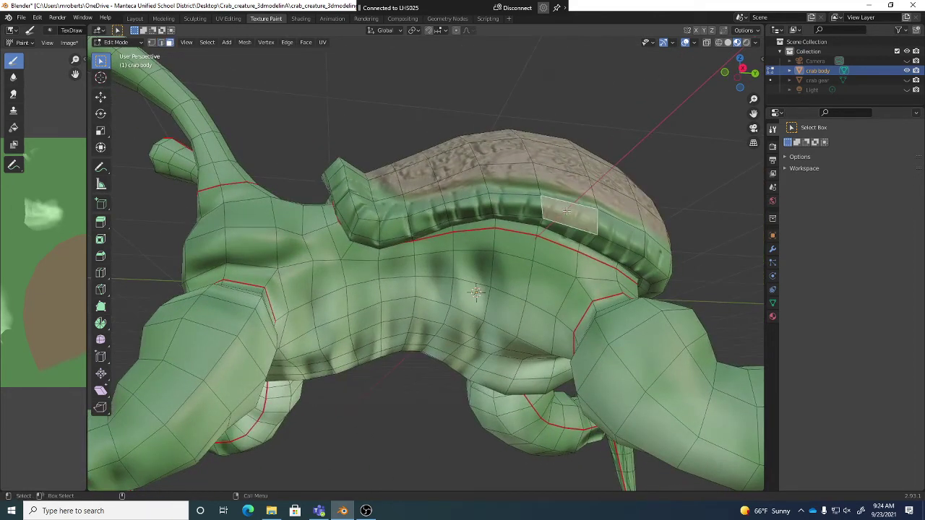
click(208, 44)
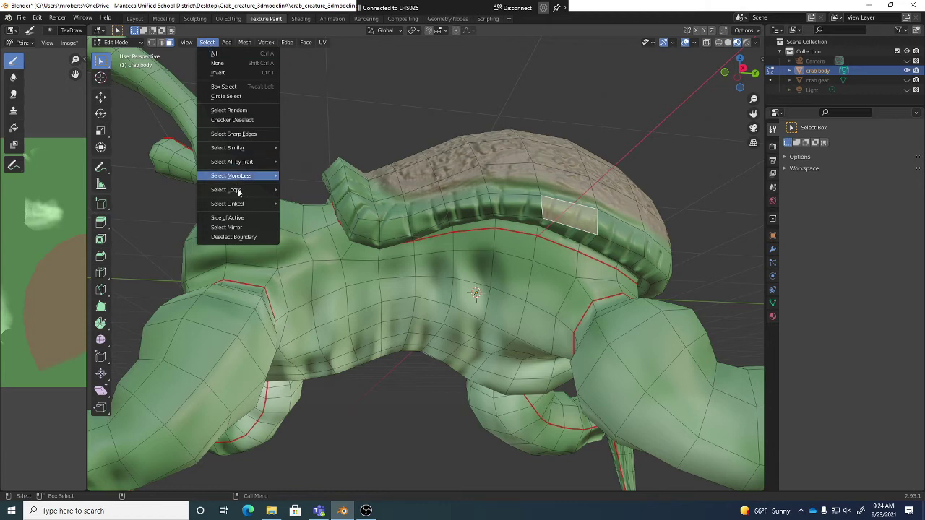
mouse_move(240, 204)
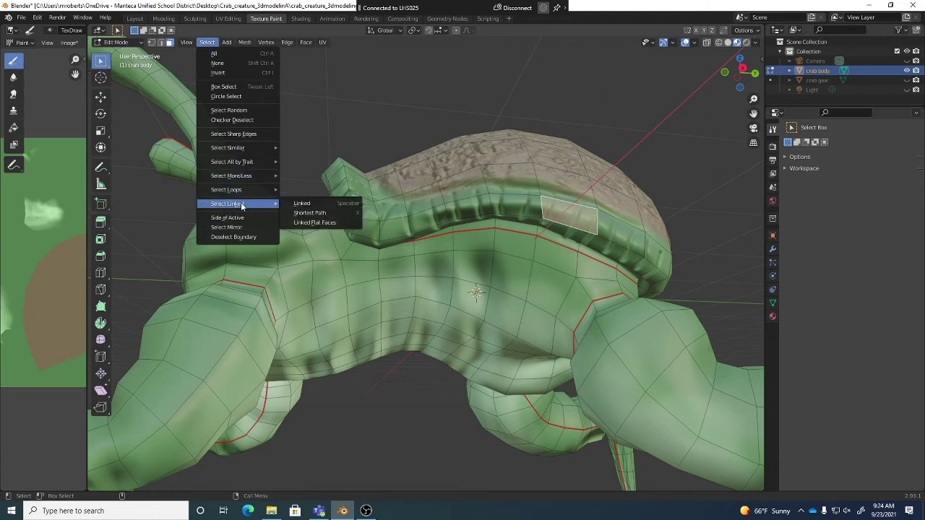
click(310, 205)
middle_drag(467, 226, 540, 196)
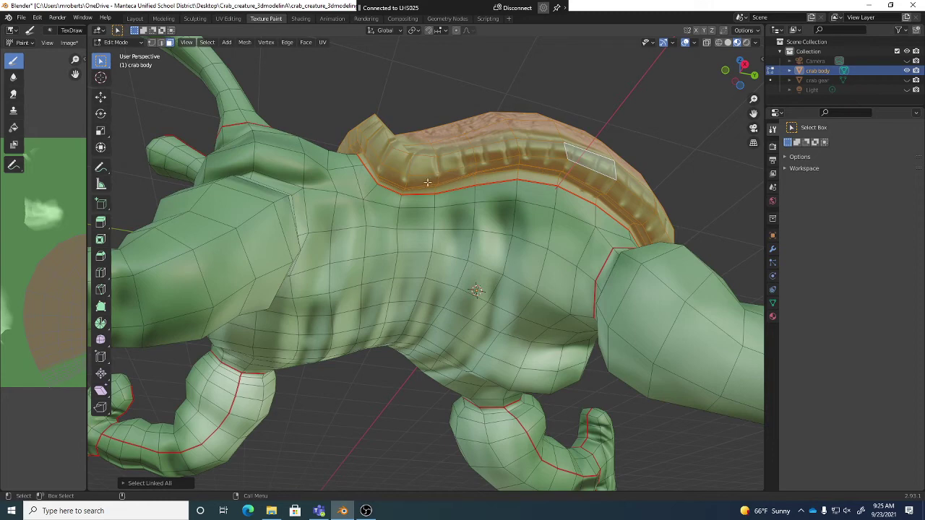
Select the edge loop beneath the shell's rim and convert it to a selection of the loop's inner region
middle_drag(471, 173, 483, 166)
key(2)
scroll(491, 152, up, 3)
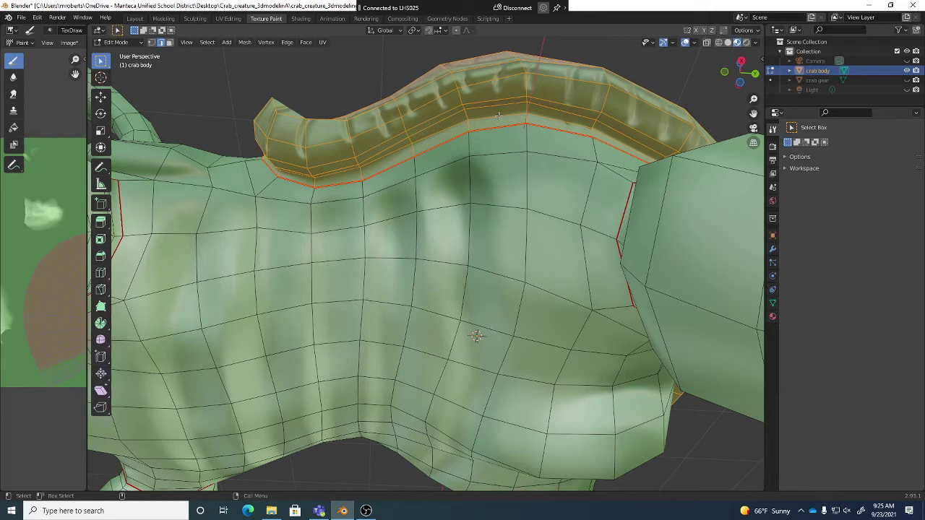
click(498, 114)
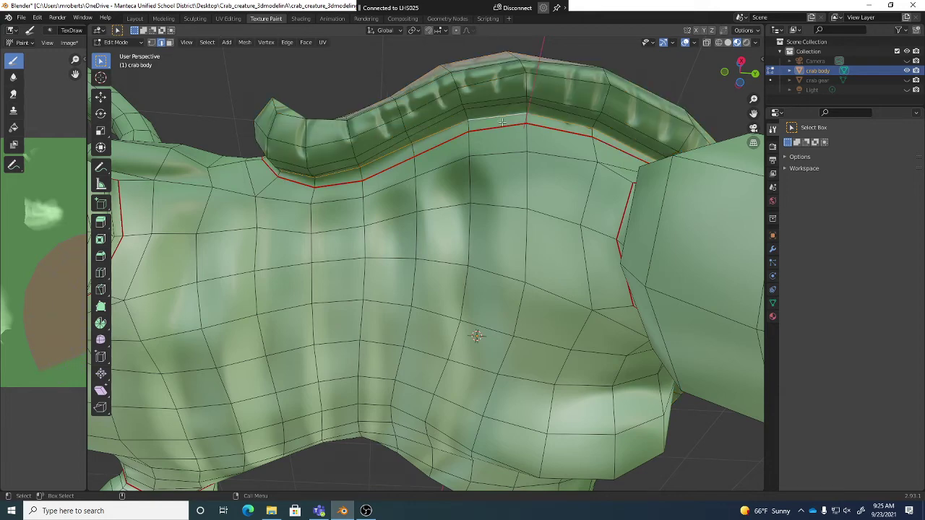
middle_drag(448, 133, 556, 149)
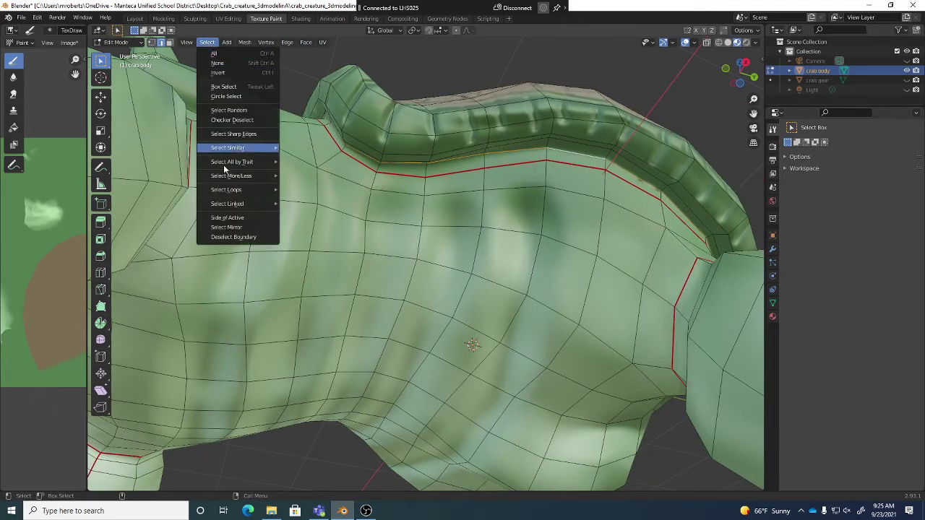
mouse_move(237, 192)
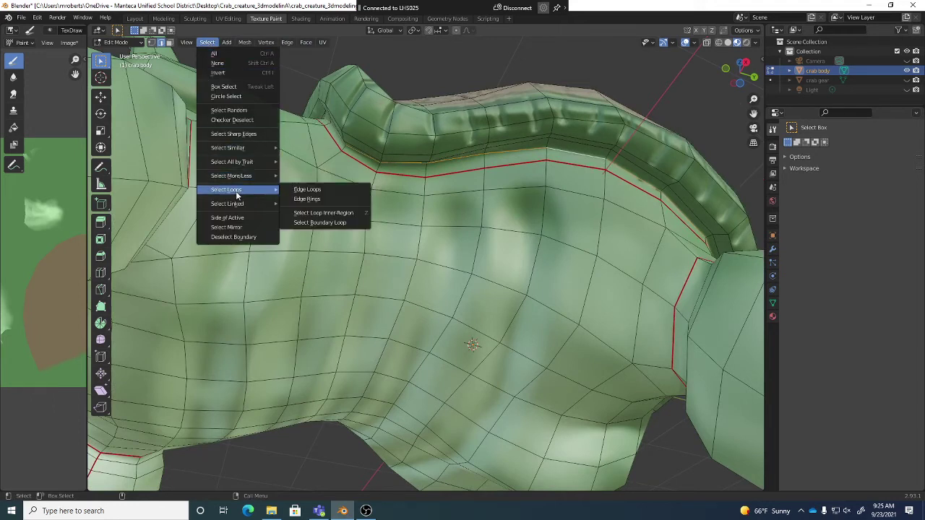
click(332, 214)
middle_drag(452, 203, 494, 201)
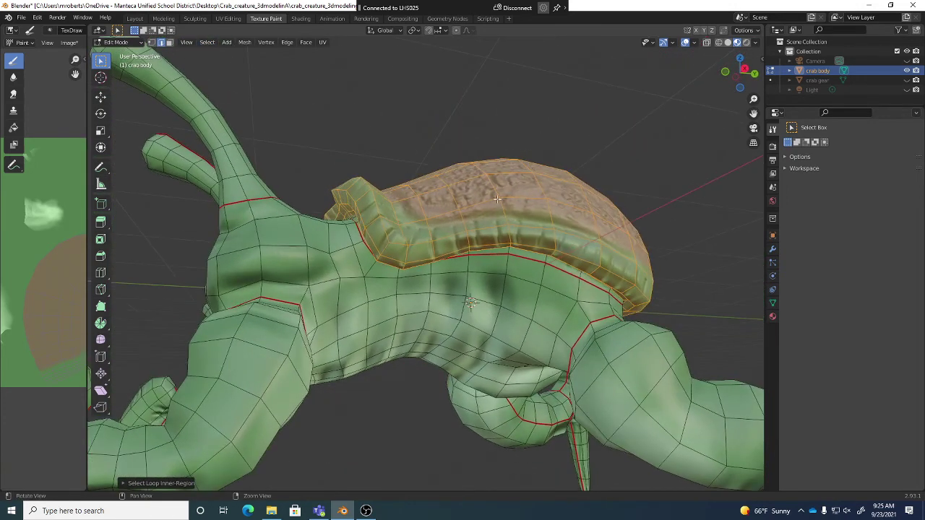
middle_drag(522, 230, 538, 203)
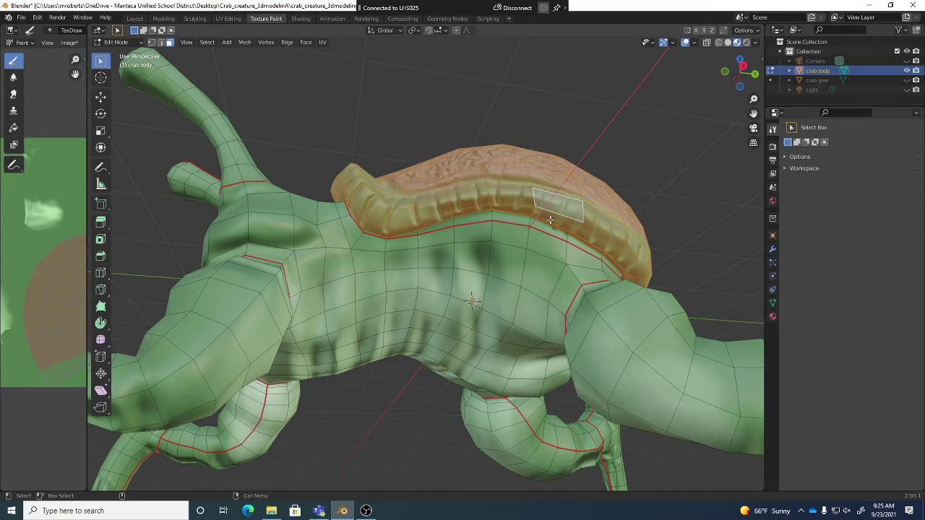
Return to Texture Paint mode and enable the face selection mask so only the selected shell faces can be painted
key(Tab)
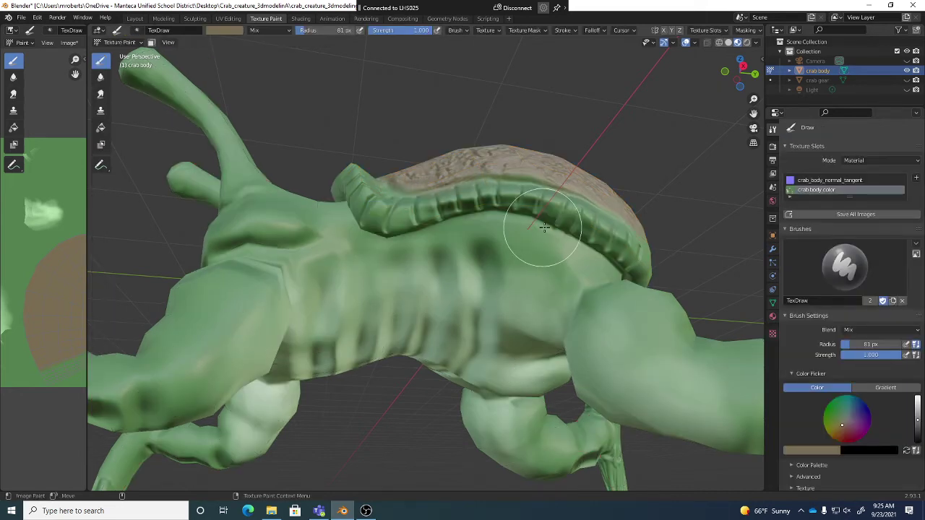
click(151, 43)
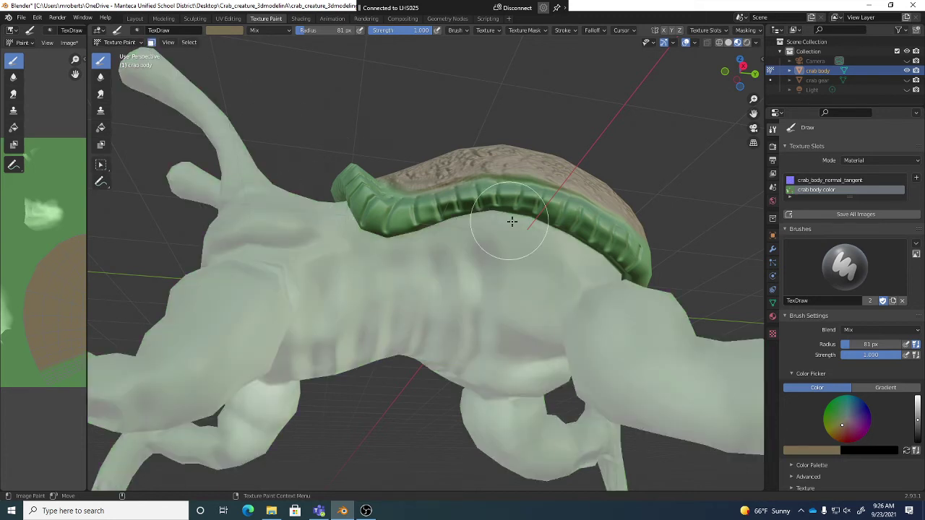
mouse_move(533, 243)
middle_down()
mouse_move(530, 282)
mouse_move(569, 364)
middle_up()
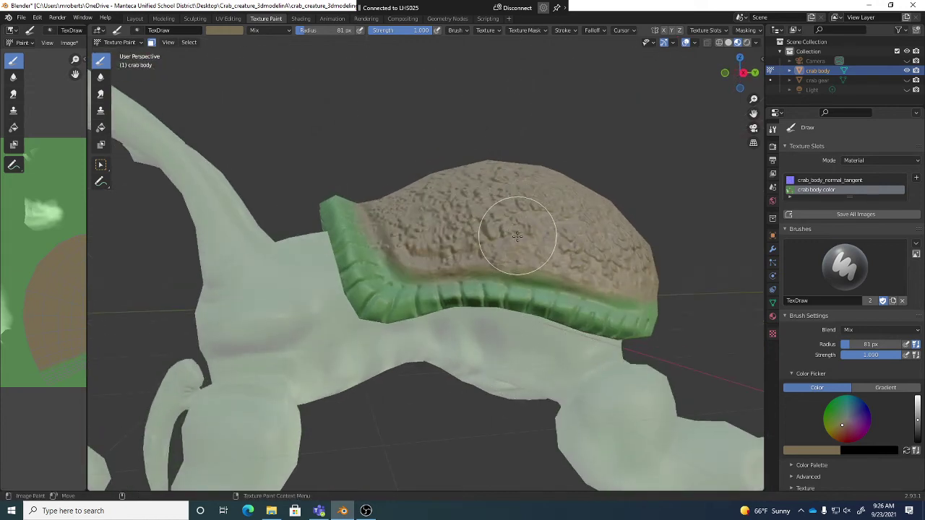
mouse_move(506, 219)
middle_down()
mouse_move(514, 239)
mouse_move(509, 216)
middle_up()
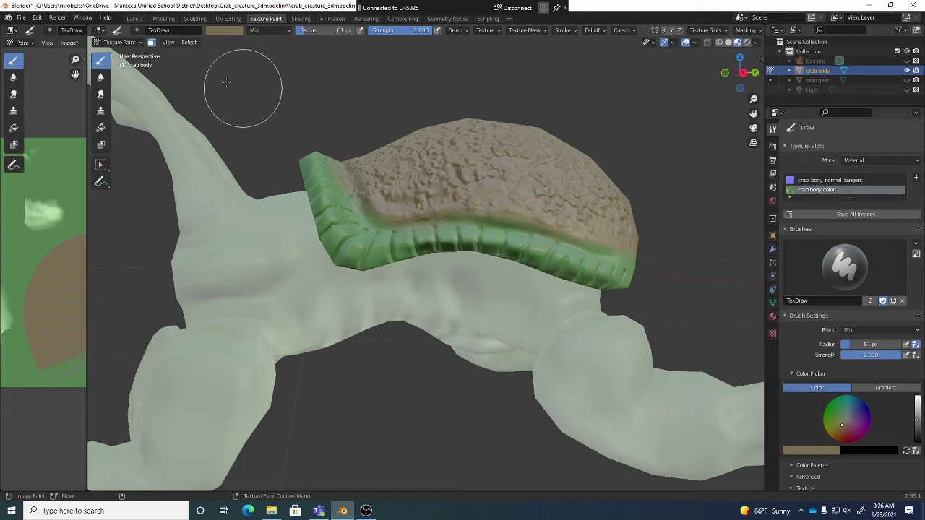
click(151, 43)
click(151, 43)
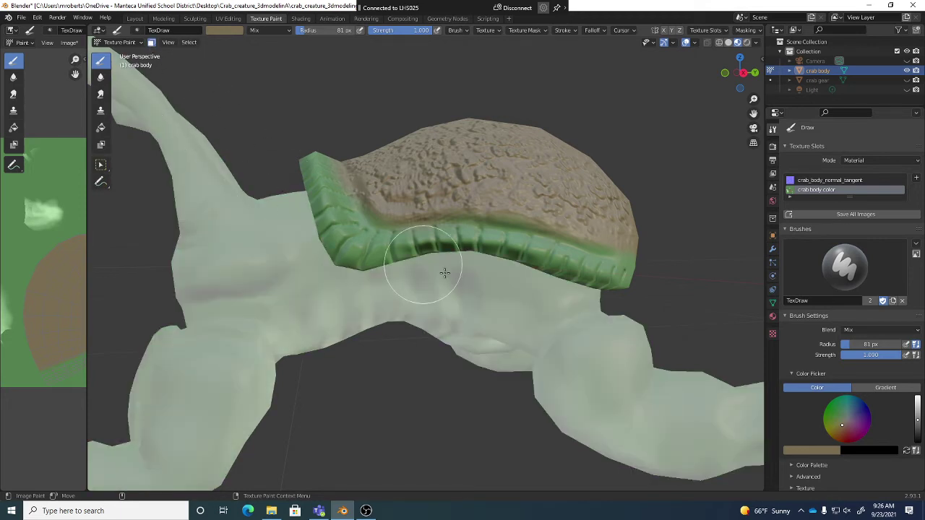
Fill the masked shell and its ridged rim with the tan brown sampled from the top of the shell
click(101, 127)
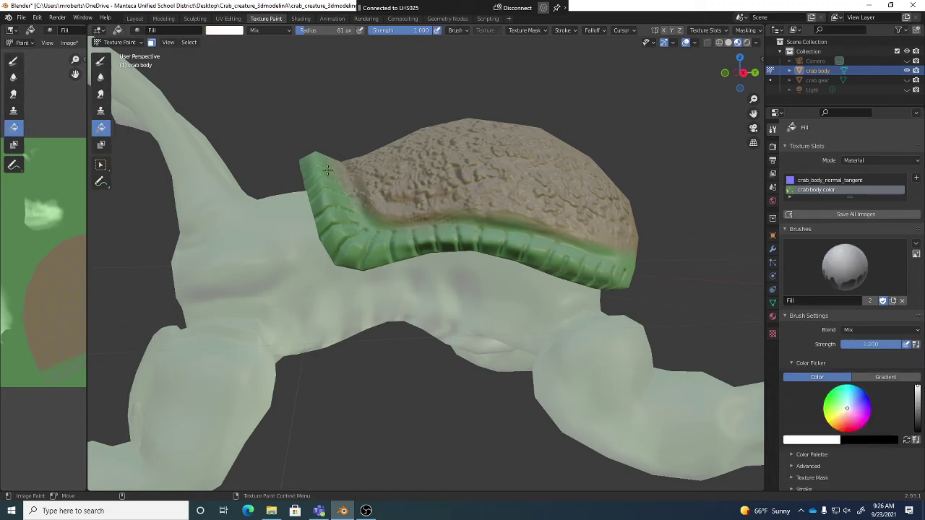
click(828, 440)
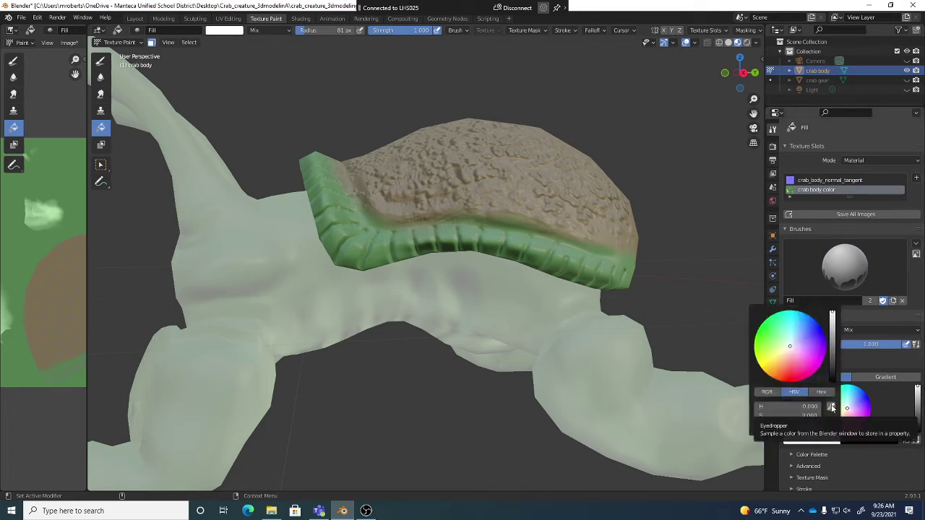
click(831, 408)
click(553, 151)
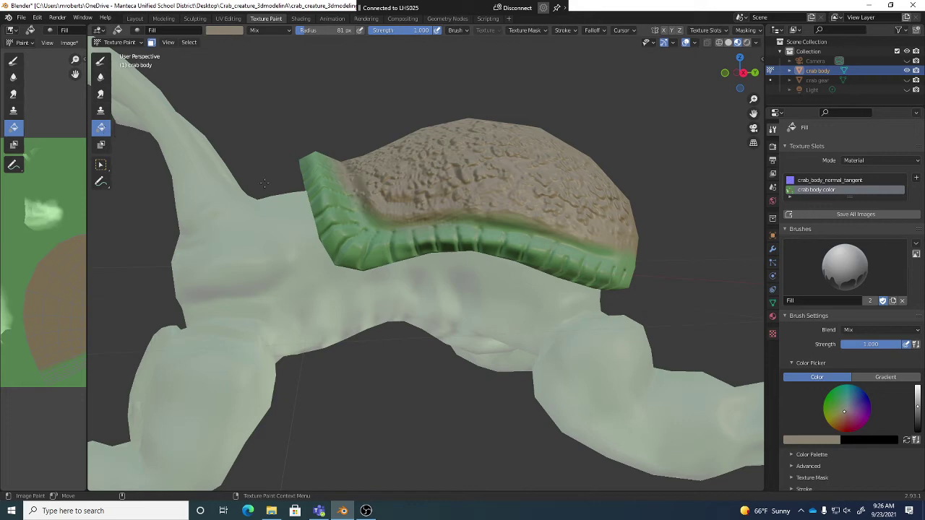
click(448, 240)
Check the filled shell rim from below and turn off the face selection mask
middle_drag(488, 259, 490, 200)
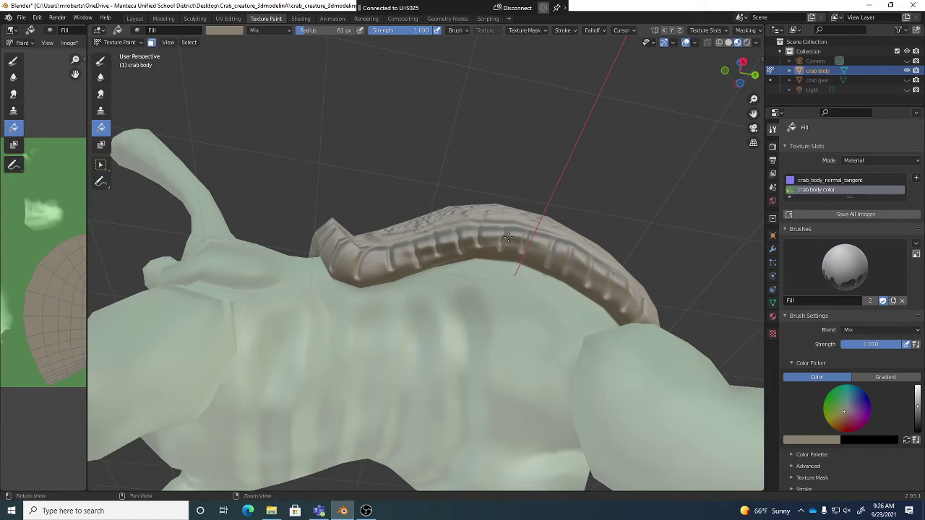
mouse_move(508, 237)
middle_down()
mouse_move(512, 275)
mouse_move(495, 270)
mouse_move(505, 310)
mouse_move(487, 225)
mouse_move(687, 288)
middle_up()
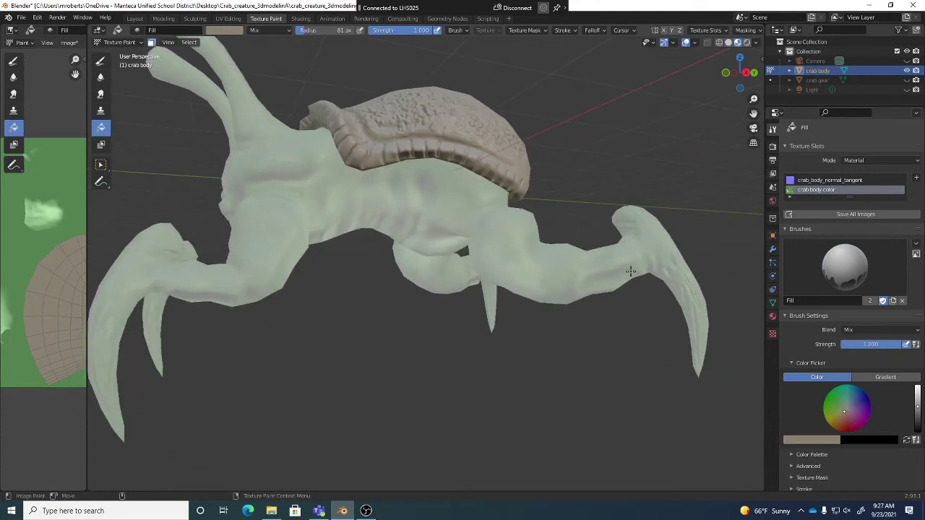
middle_drag(630, 271, 468, 148)
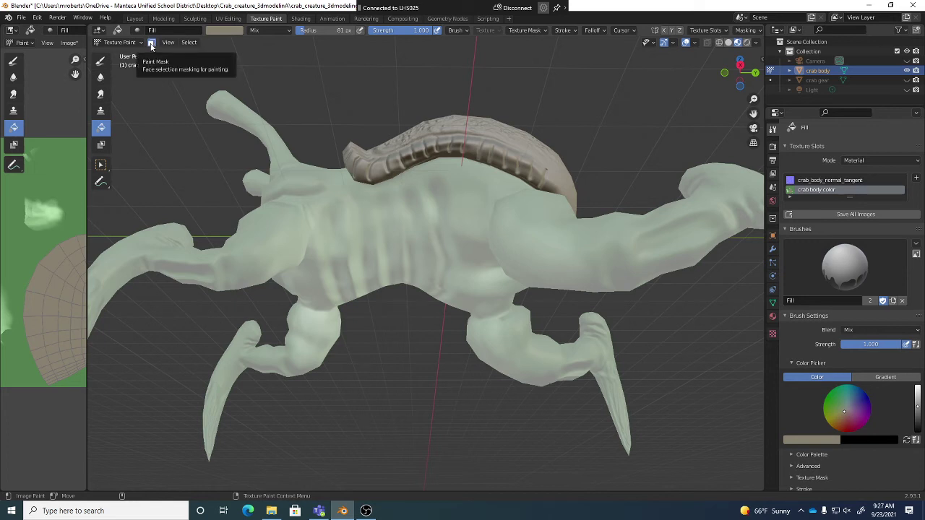
click(151, 43)
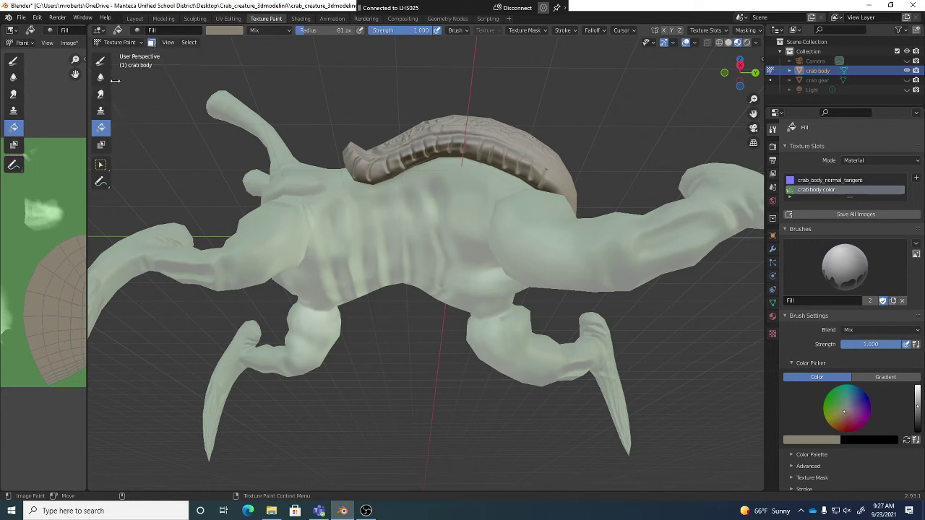
click(153, 41)
mouse_move(404, 238)
middle_down()
mouse_move(497, 249)
mouse_move(503, 188)
mouse_move(494, 250)
mouse_move(502, 241)
mouse_move(517, 249)
middle_up()
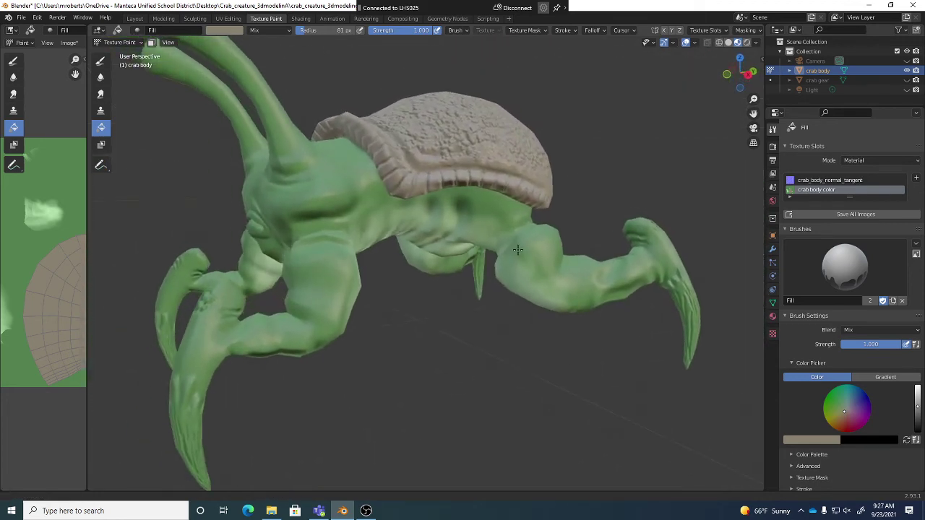
Save the crab body color image and the blend file
click(69, 47)
click(81, 121)
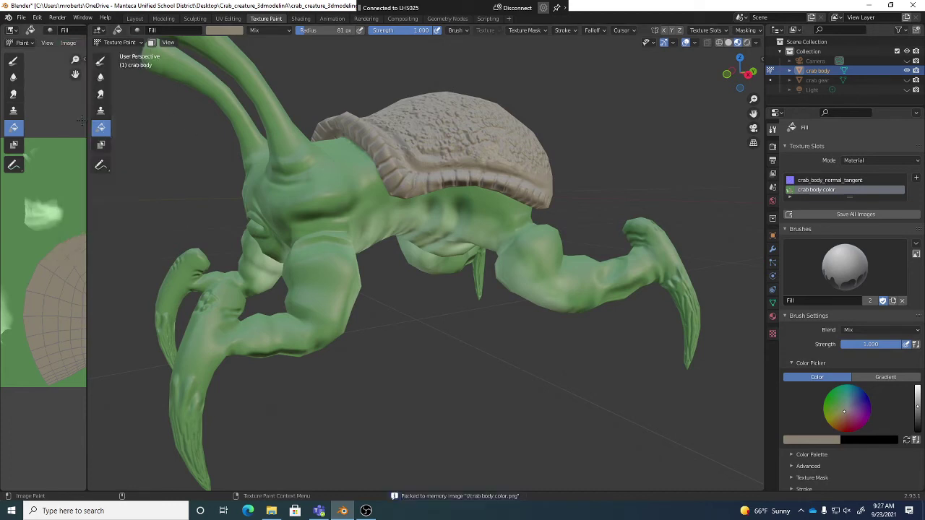
key(ctrl+s)
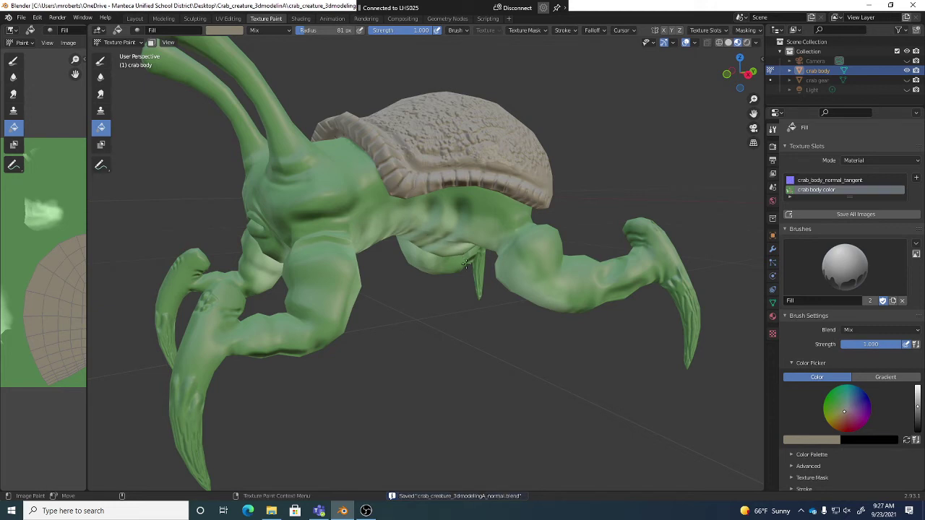
In Edit Mode, select the edge loop around the front leg's claw, convert it to the loop's inner region and switch to face selection
shift+middle_drag(466, 264, 484, 245)
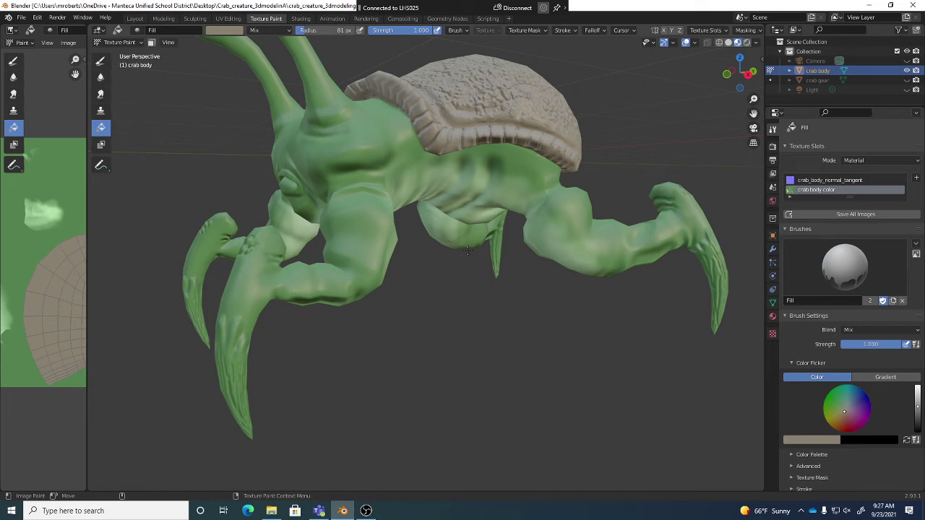
middle_drag(440, 212, 445, 200)
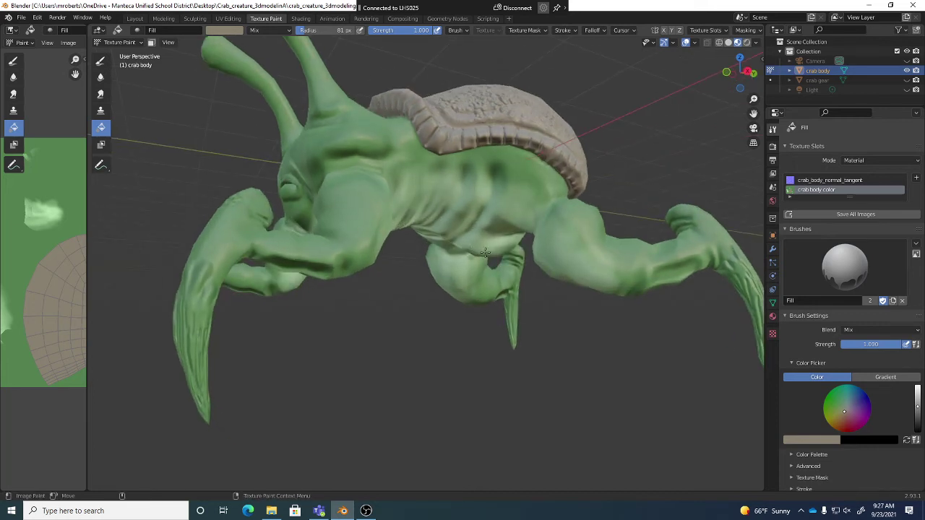
mouse_move(486, 253)
middle_down()
mouse_move(491, 237)
mouse_move(537, 271)
mouse_move(534, 264)
middle_up()
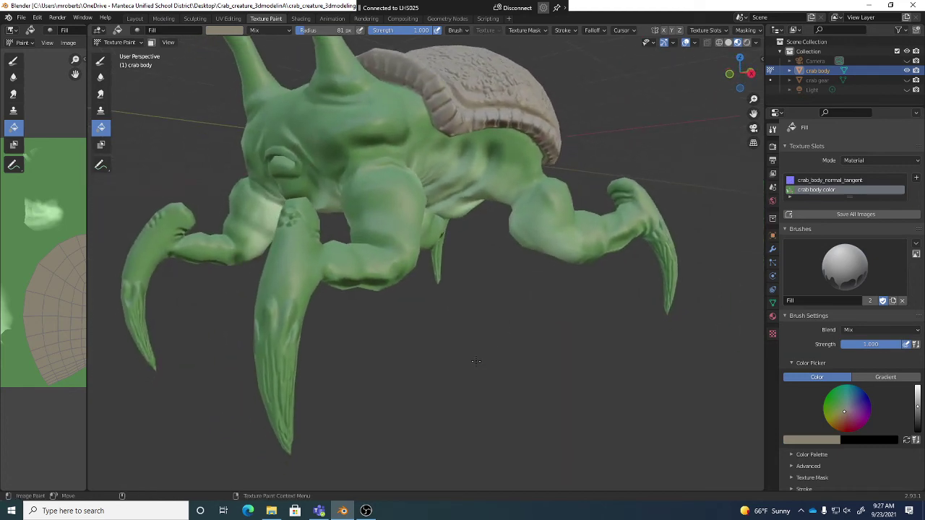
key(Tab)
middle_drag(439, 354, 441, 330)
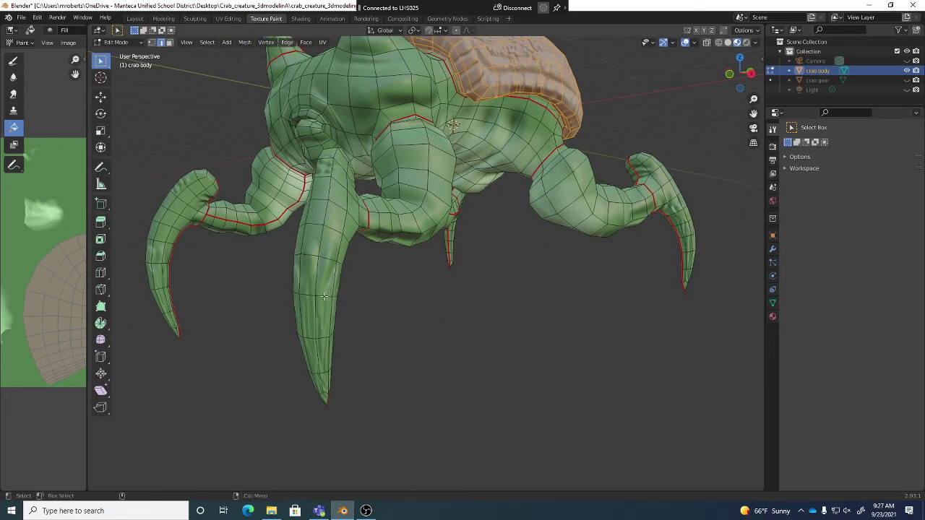
middle_drag(328, 277, 245, 272)
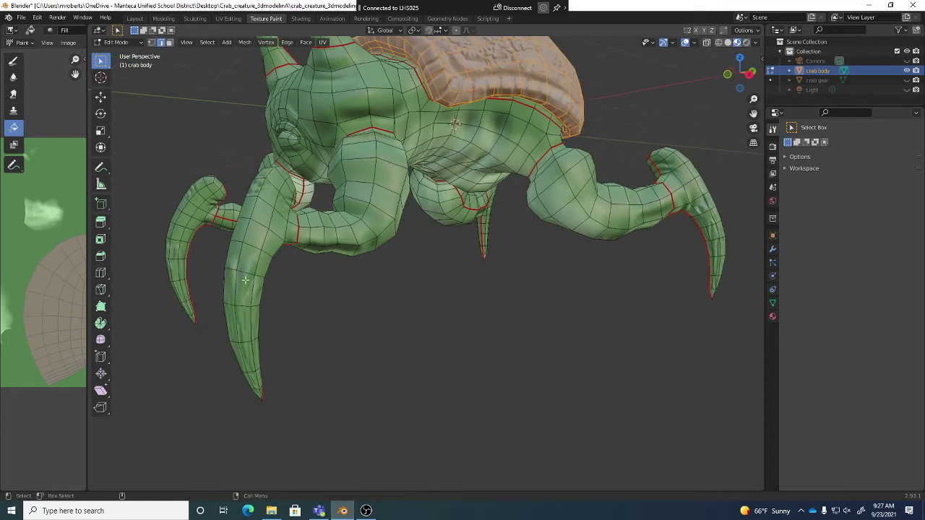
click(243, 306)
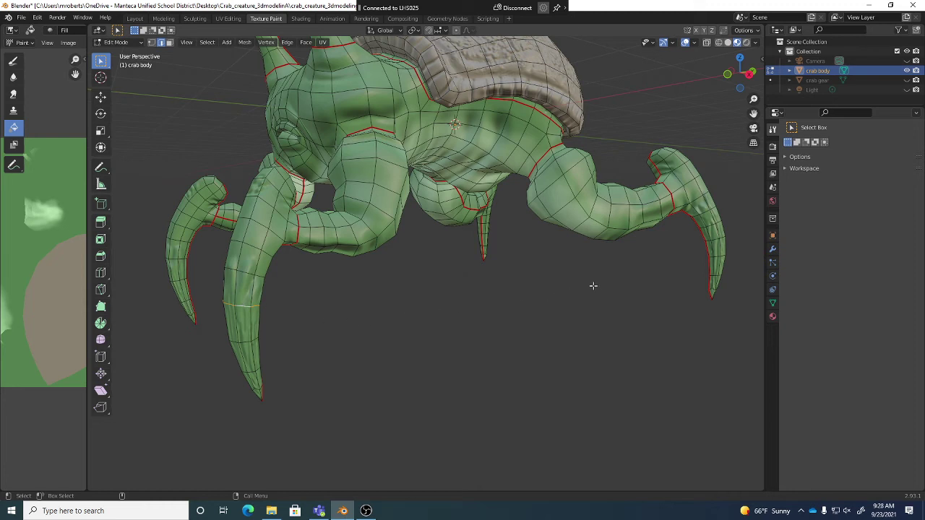
click(207, 42)
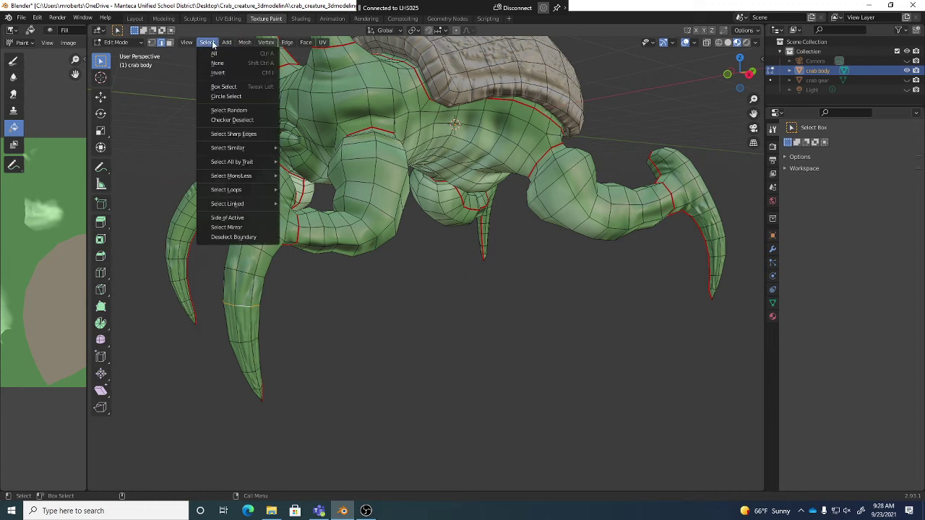
mouse_move(243, 190)
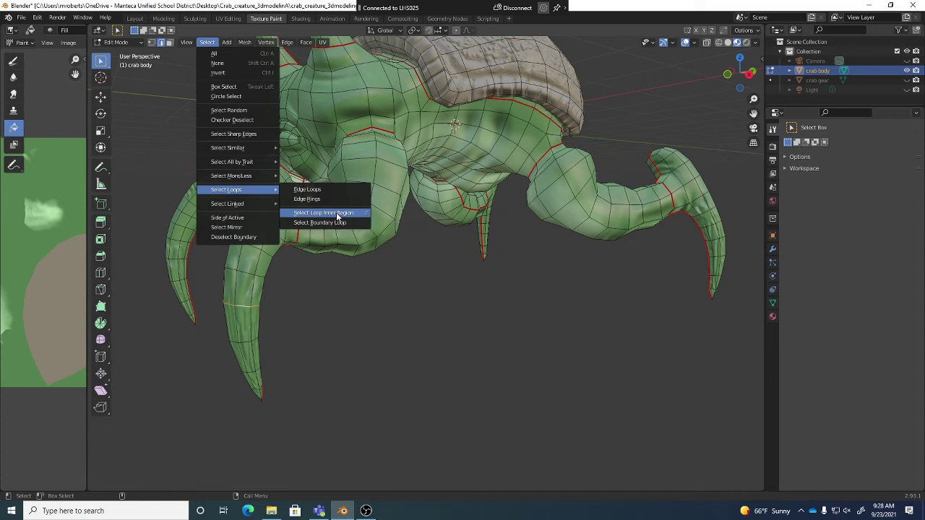
click(337, 213)
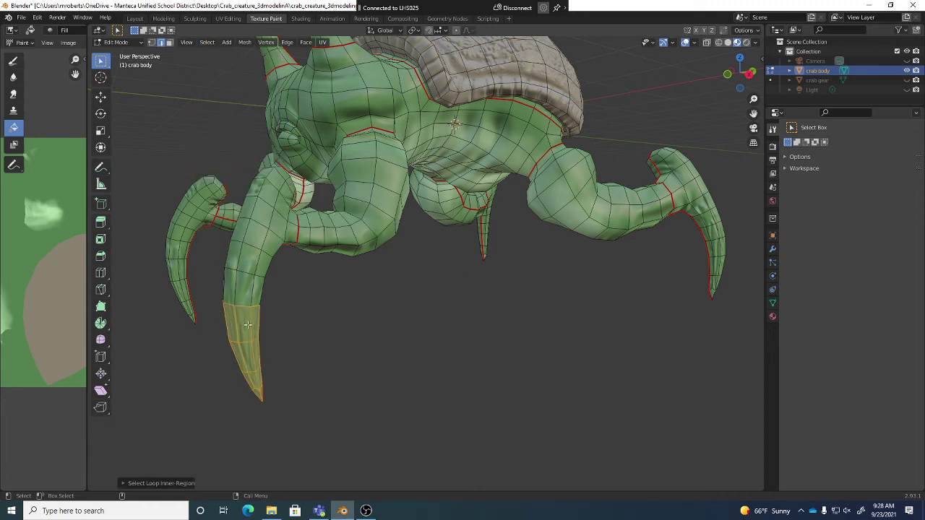
key(3)
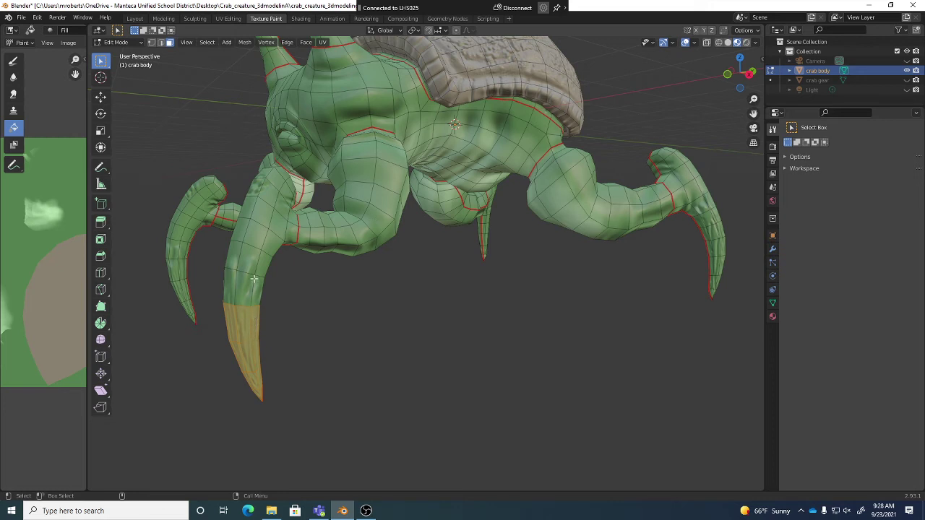
In Texture Paint mode, mask painting to the selected front claw tip and fill it with a much darker brown
key(Tab)
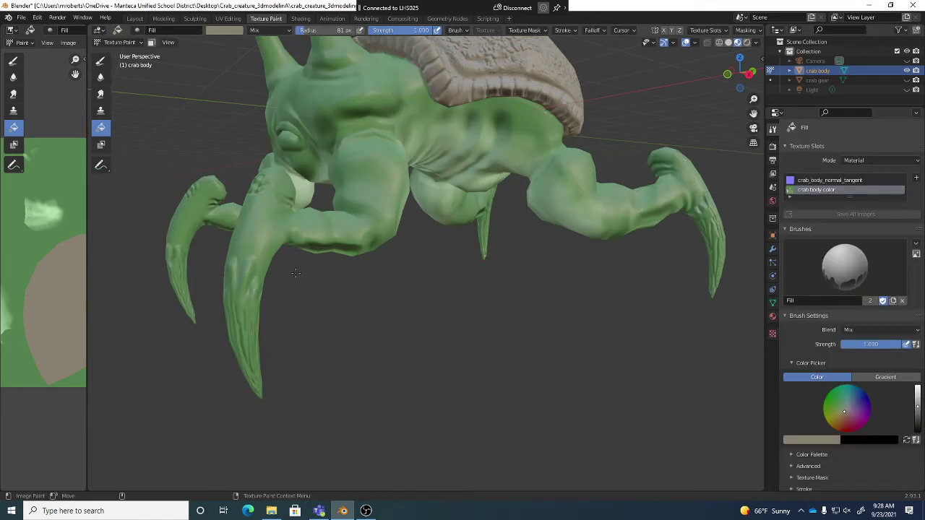
click(135, 43)
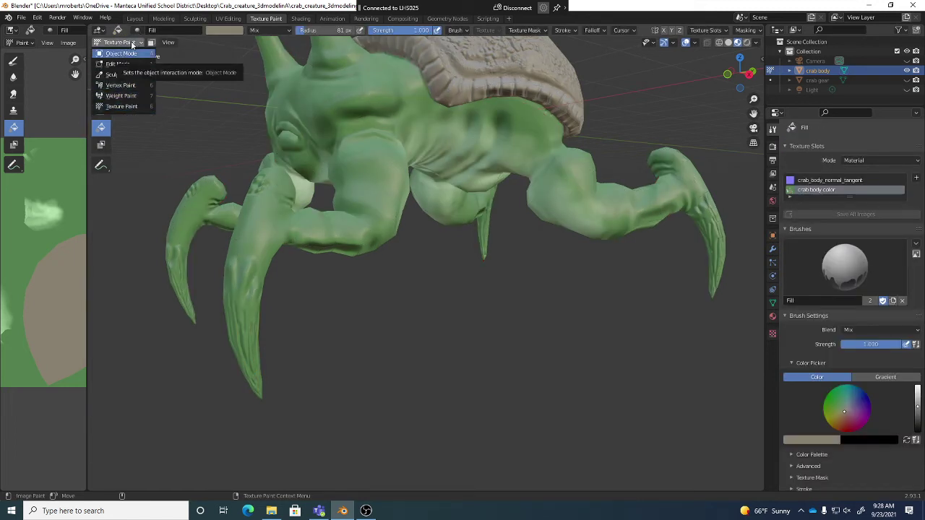
click(135, 107)
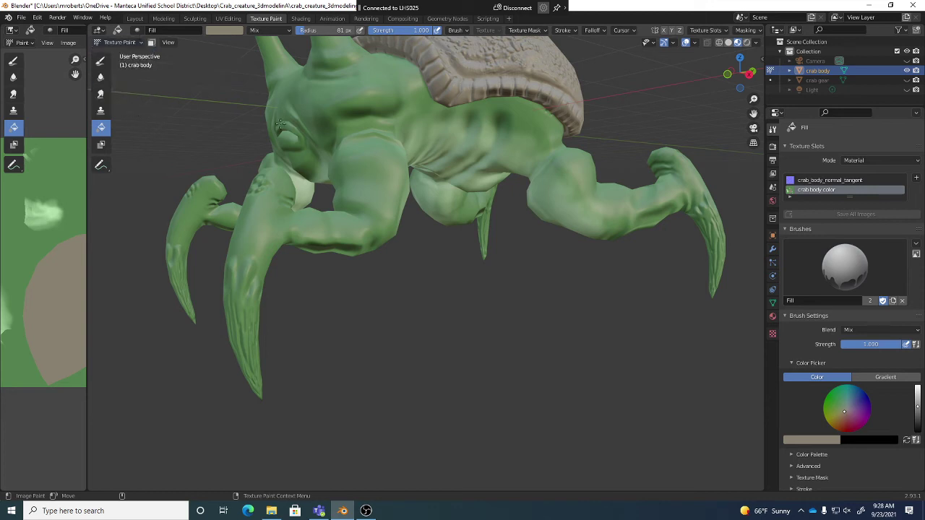
click(151, 43)
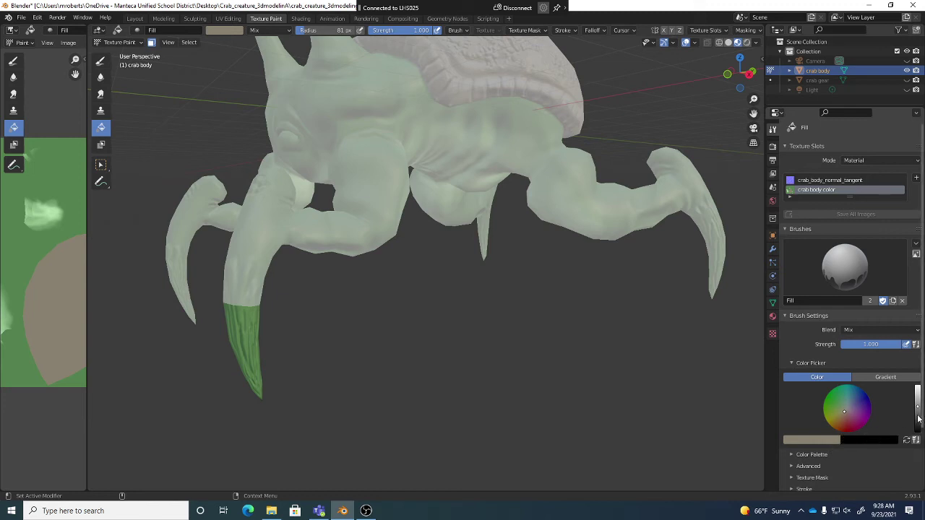
drag(919, 418, 918, 422)
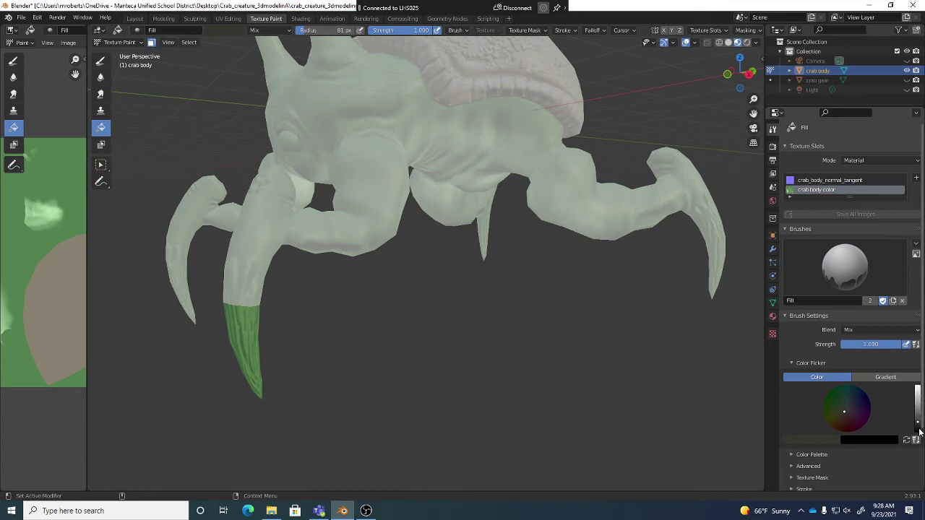
click(248, 328)
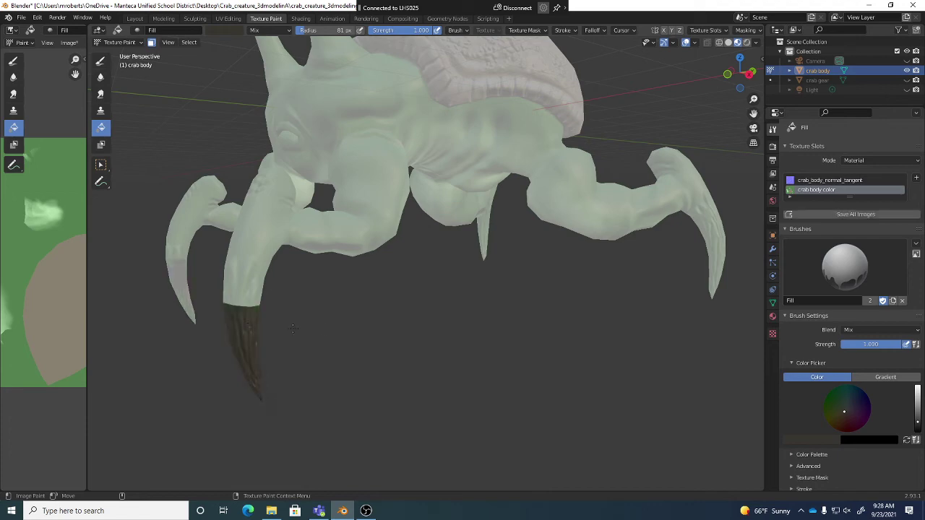
In Edit Mode, select the edge loop around the rear leg's claw and convert it to the loop's inner region
middle_drag(523, 301, 448, 300)
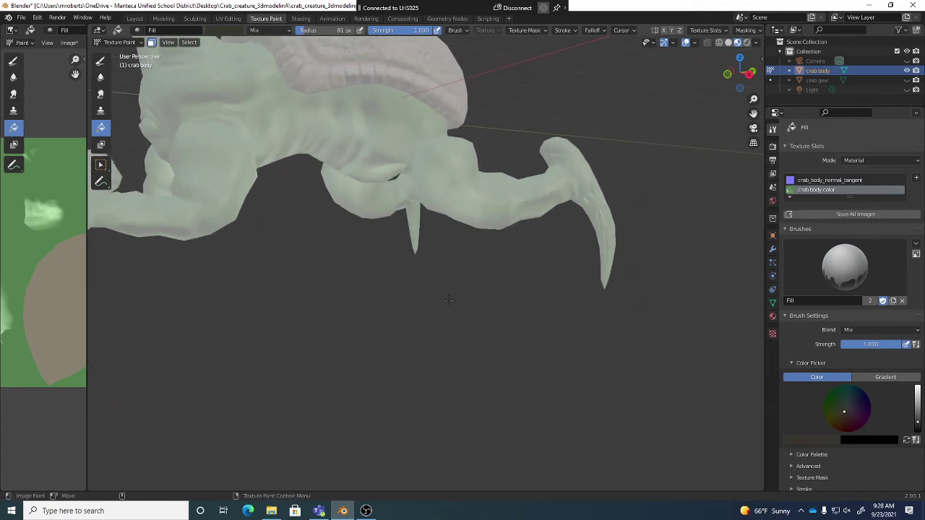
key(Tab)
mouse_move(586, 316)
middle_down()
mouse_move(598, 296)
mouse_move(462, 275)
mouse_move(491, 268)
mouse_move(514, 283)
mouse_move(498, 270)
middle_up()
scroll(534, 290, down, 4)
key(alt+a)
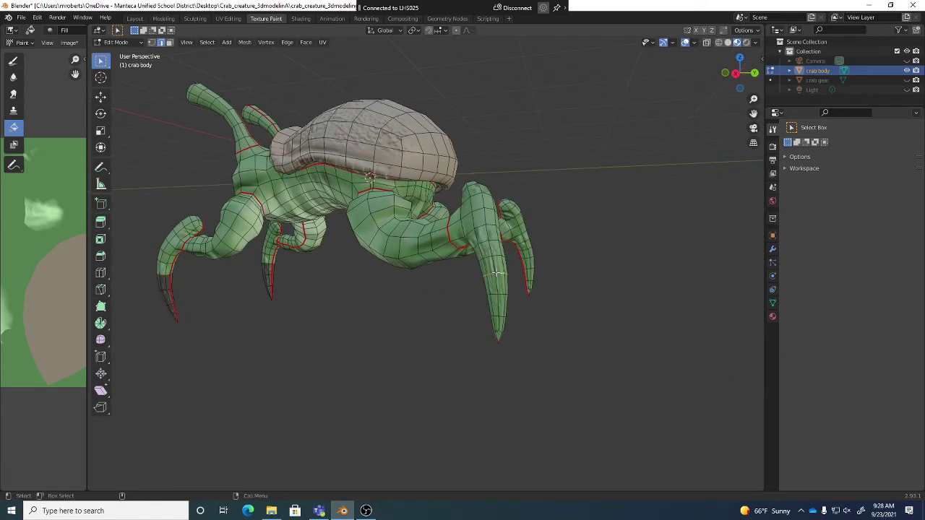
click(207, 42)
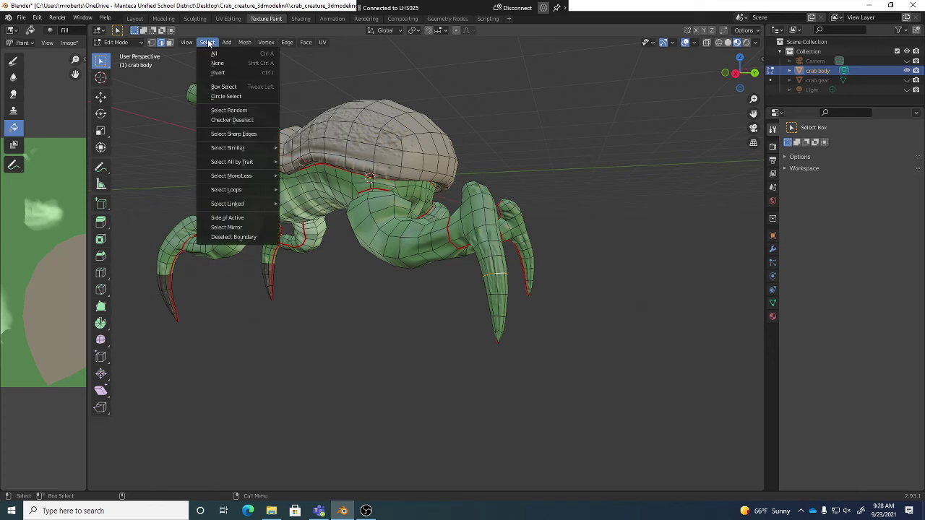
mouse_move(228, 189)
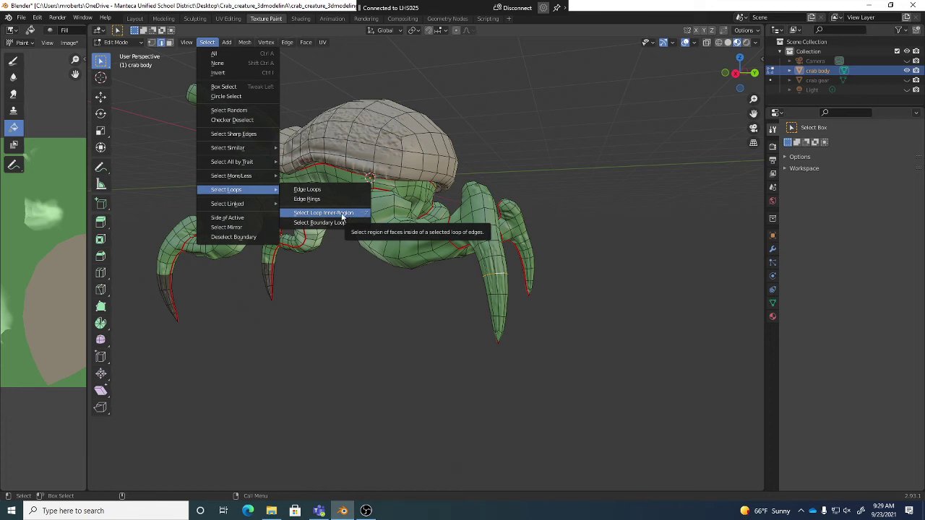
click(344, 214)
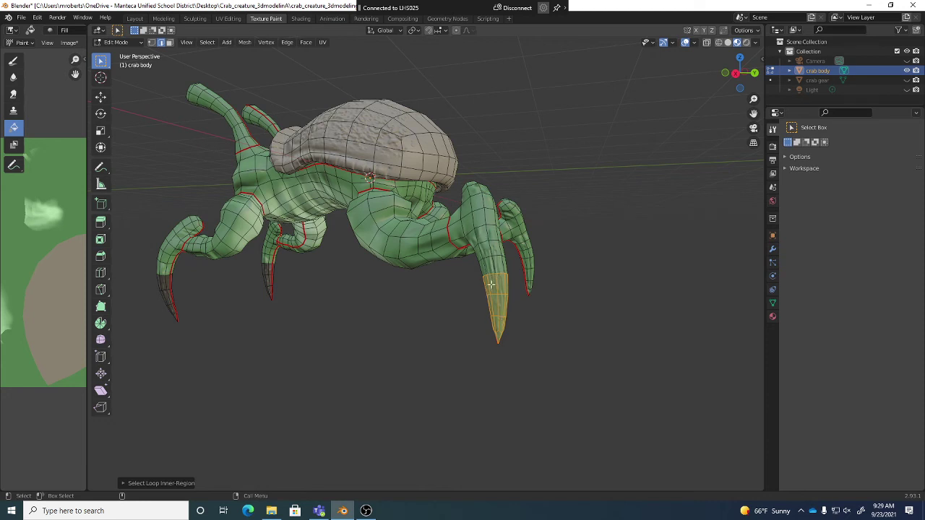
Return to Texture Paint mode and fill the masked rear claw tip with the same dark brown
middle_drag(486, 265, 360, 210)
middle_drag(482, 259, 521, 267)
key(Tab)
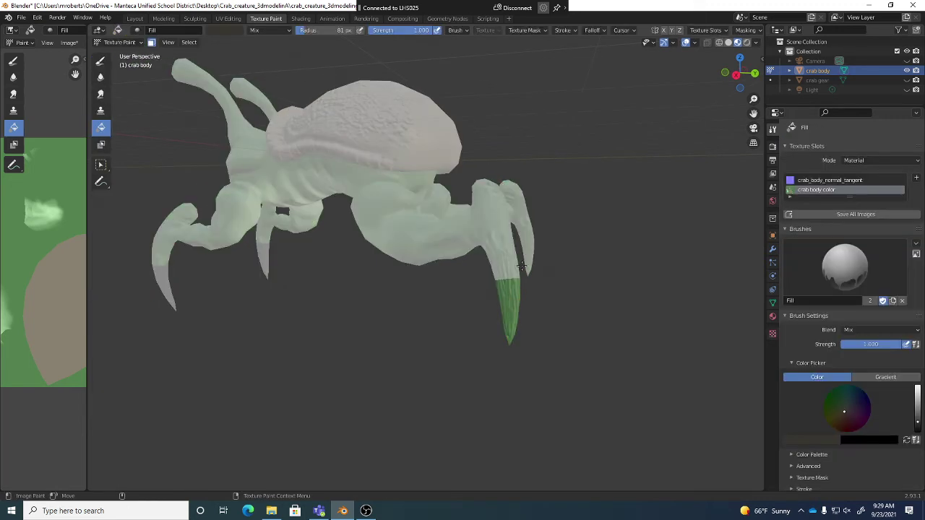
click(151, 43)
click(513, 289)
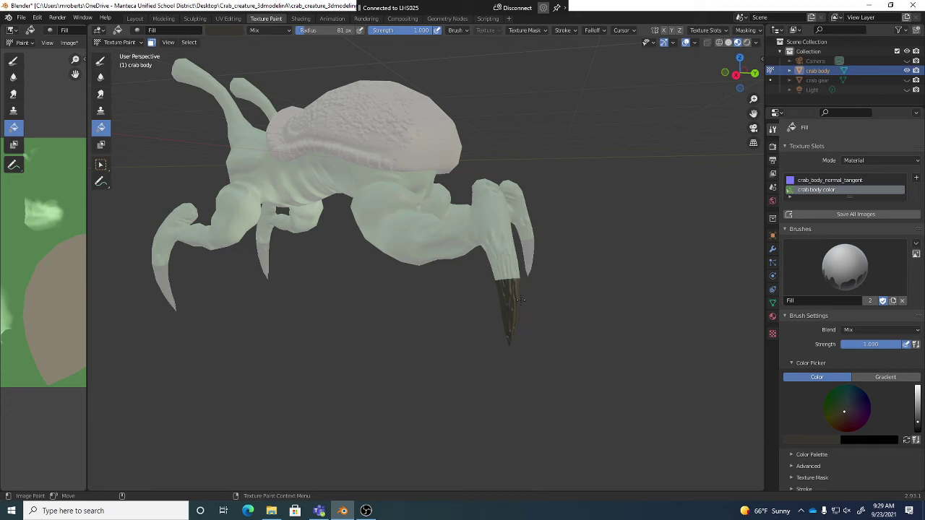
Turn off the face selection mask and switch to the Draw brush
click(151, 44)
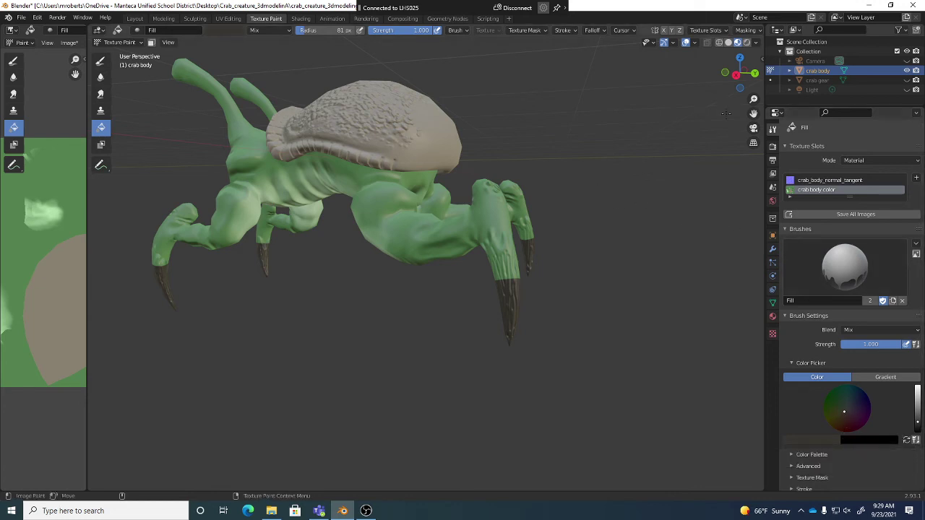
click(100, 61)
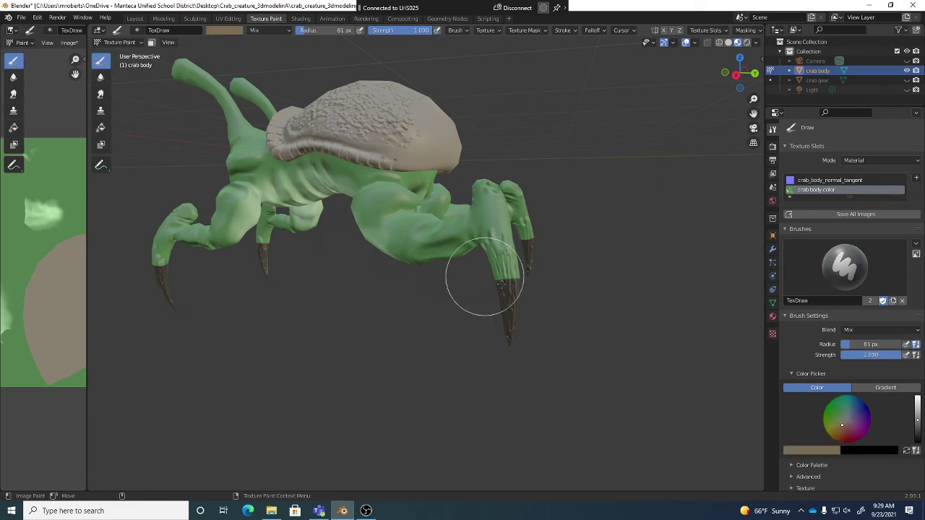
Sample the rear claw's dark brown as the brush colour and set the brush radius to 57 px
click(836, 450)
key(e)
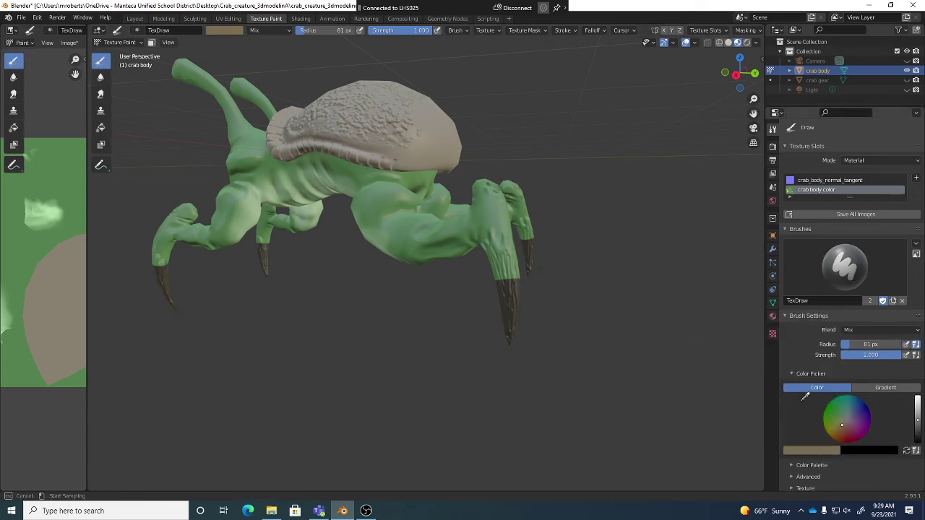
click(508, 290)
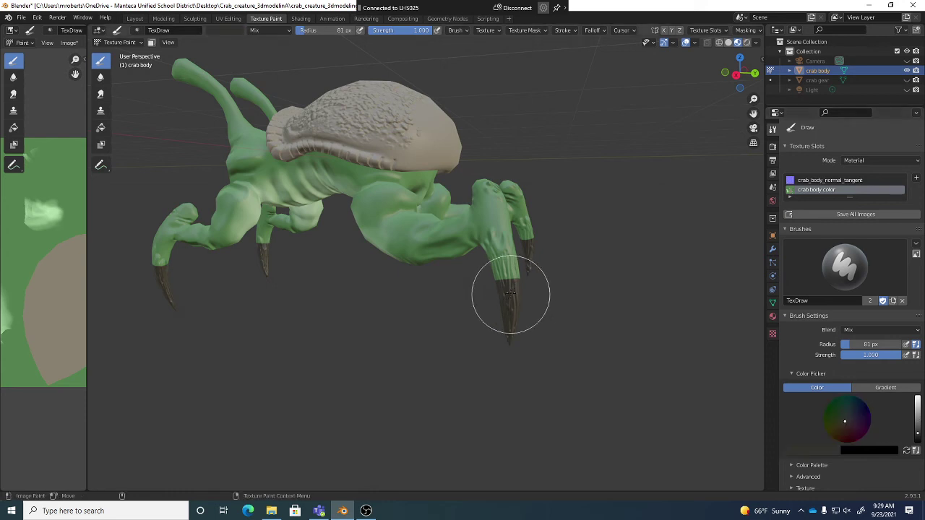
middle_drag(508, 295, 474, 275)
scroll(474, 275, up, 5)
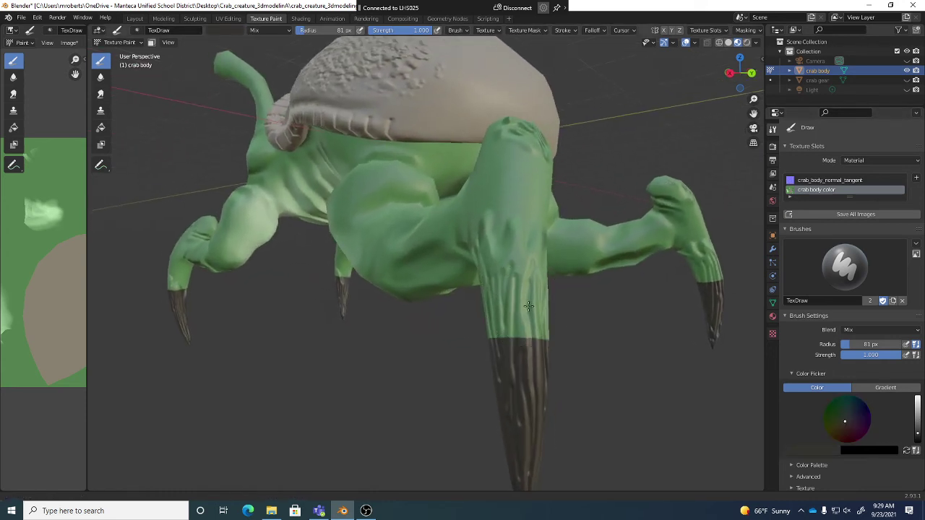
key(f)
click(521, 318)
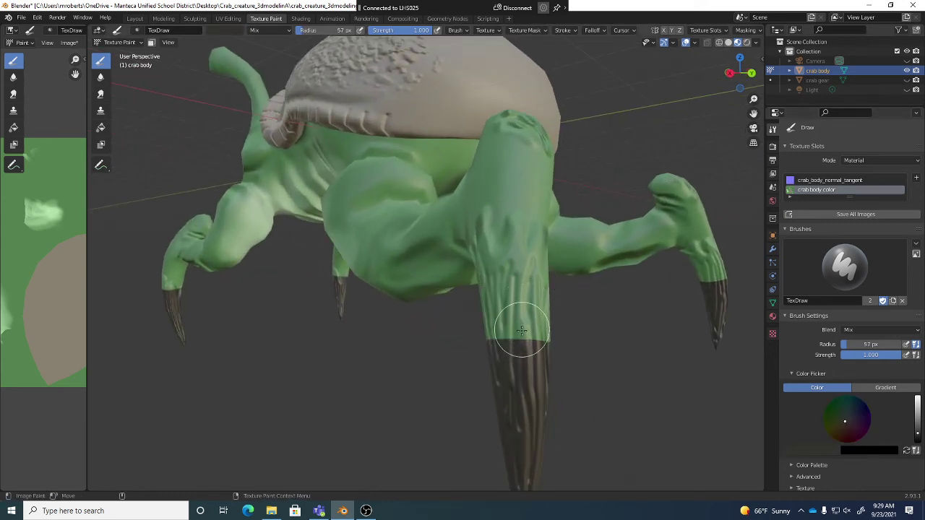
Paint dark brown strokes from the rear claw up onto the green leg, covering the hard colour edge on its outer and back sides
drag(513, 340, 509, 282)
middle_drag(555, 319, 495, 320)
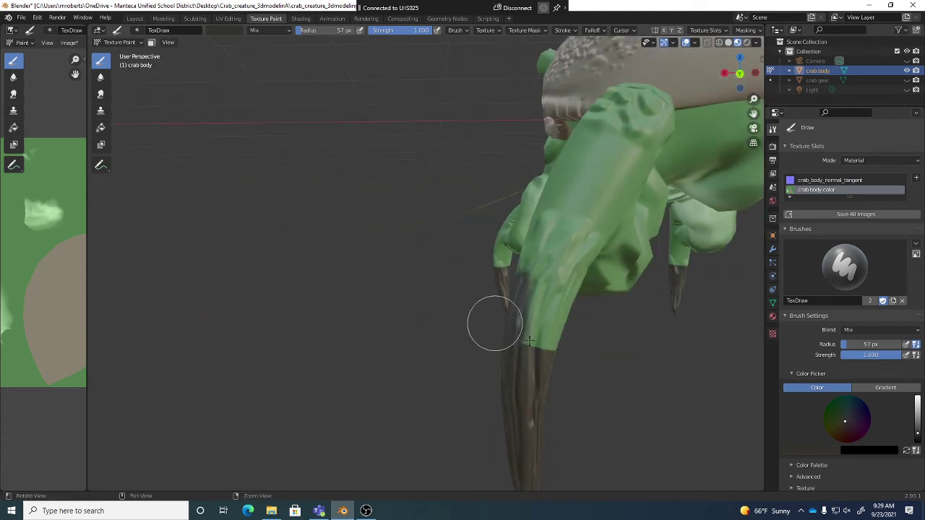
drag(539, 293, 547, 279)
middle_drag(547, 279, 564, 345)
mouse_move(564, 345)
mouse_down()
mouse_move(584, 299)
mouse_move(588, 361)
mouse_up()
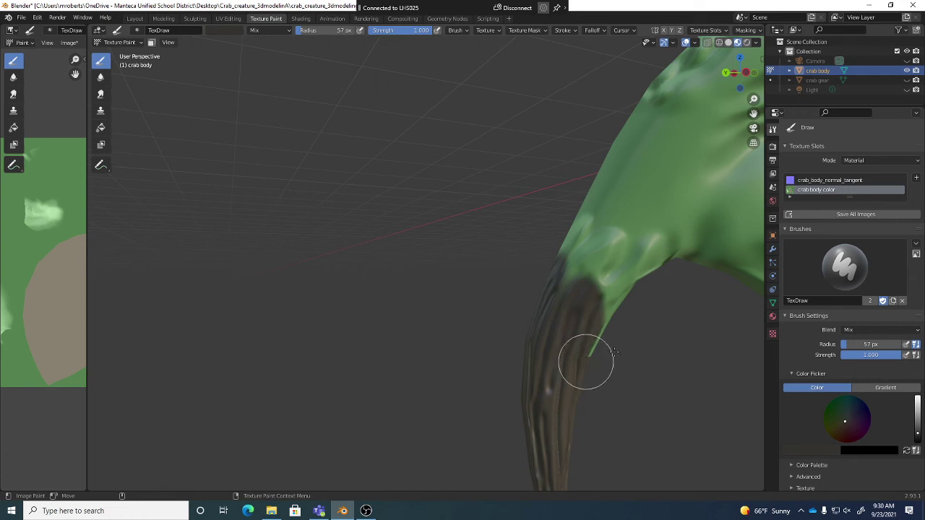
mouse_move(588, 362)
middle_down()
mouse_move(547, 333)
mouse_move(592, 365)
middle_up()
mouse_move(592, 365)
mouse_down()
mouse_move(630, 354)
mouse_move(599, 275)
mouse_move(594, 297)
mouse_move(607, 317)
mouse_up()
Extend the dark brown over the straight colour edge on the remaining side of the rear leg, up towards the knee
middle_drag(607, 318, 702, 341)
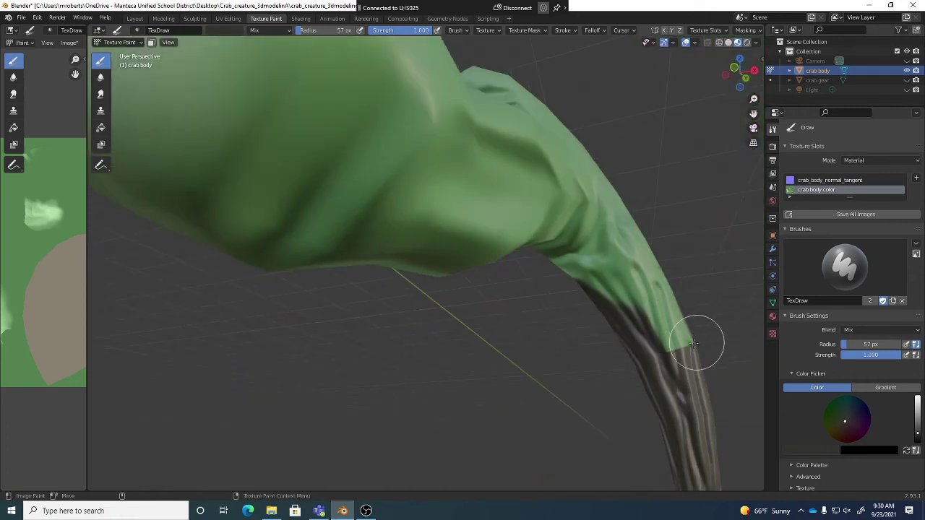
mouse_move(701, 341)
mouse_down()
mouse_move(613, 280)
mouse_move(614, 296)
mouse_move(681, 314)
mouse_up()
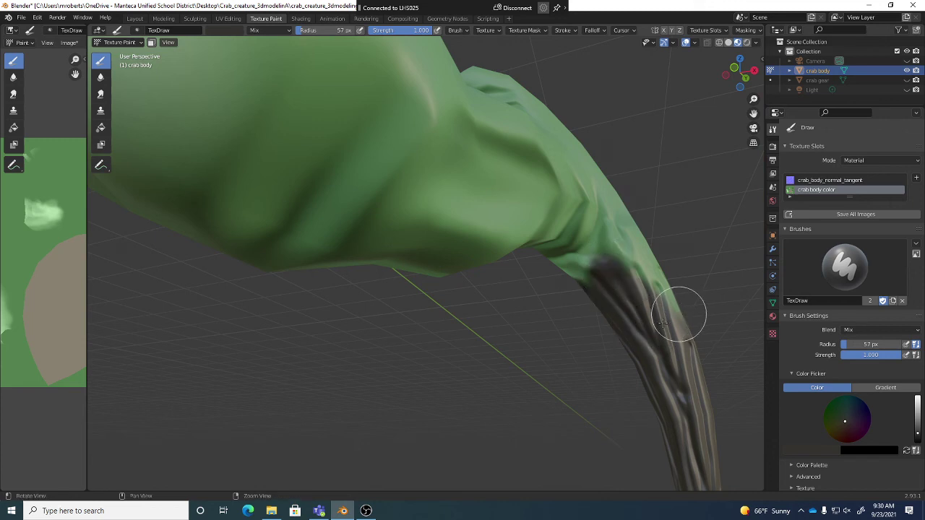
middle_drag(681, 314, 638, 327)
mouse_move(637, 327)
mouse_down()
mouse_move(679, 318)
mouse_move(619, 224)
mouse_move(620, 257)
mouse_move(603, 238)
mouse_up()
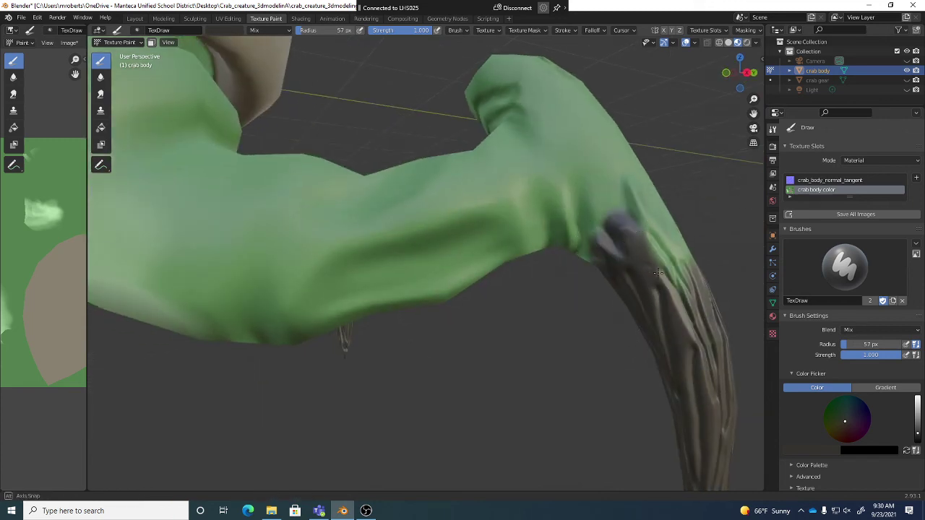
middle_drag(603, 239, 629, 284)
Reduce the brush radius to 32 px and paint narrow dark brown streaks up the outer side of the rear leg
key(bracketleft)
key(bracketleft)
key(bracketleft)
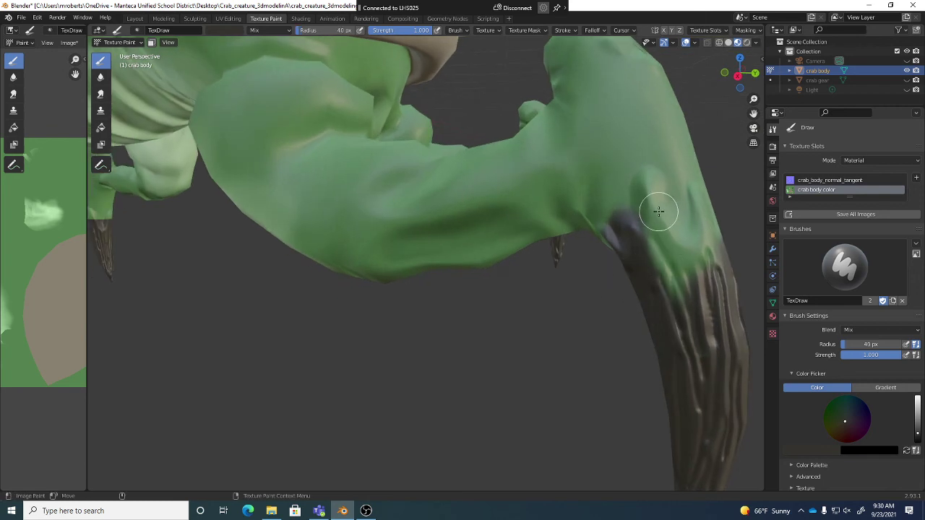
mouse_move(653, 225)
mouse_down()
mouse_move(645, 177)
mouse_move(669, 272)
mouse_move(658, 271)
mouse_move(683, 305)
mouse_move(692, 268)
mouse_up()
mouse_move(703, 268)
middle_down()
mouse_move(650, 258)
mouse_move(619, 265)
middle_up()
mouse_move(585, 276)
mouse_down()
mouse_move(588, 217)
mouse_move(567, 277)
mouse_up()
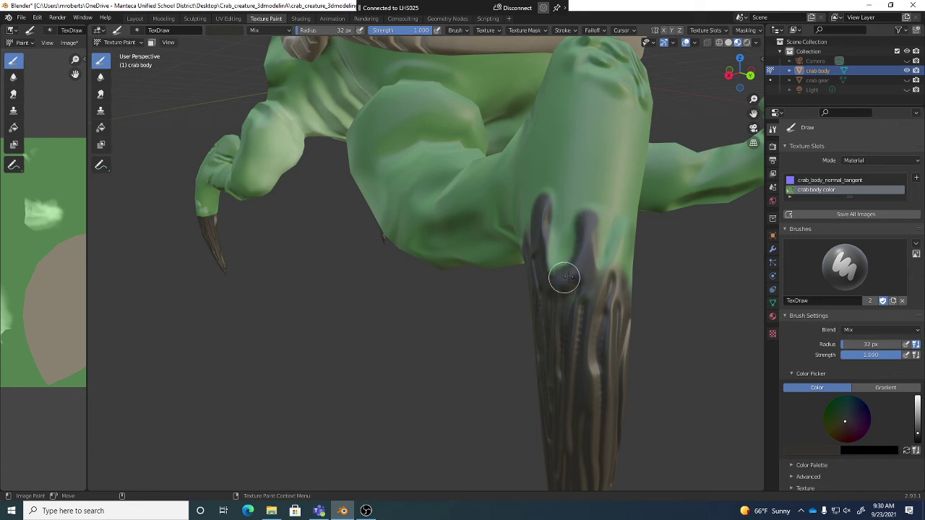
Shape uneven dark brown fingers around the outer and back sides of the rear leg, filling the gaps at their base
middle_drag(561, 277, 552, 253)
mouse_move(539, 246)
mouse_down()
mouse_move(549, 273)
mouse_move(578, 235)
mouse_up()
mouse_move(578, 231)
middle_down()
mouse_move(522, 256)
mouse_move(358, 255)
middle_up()
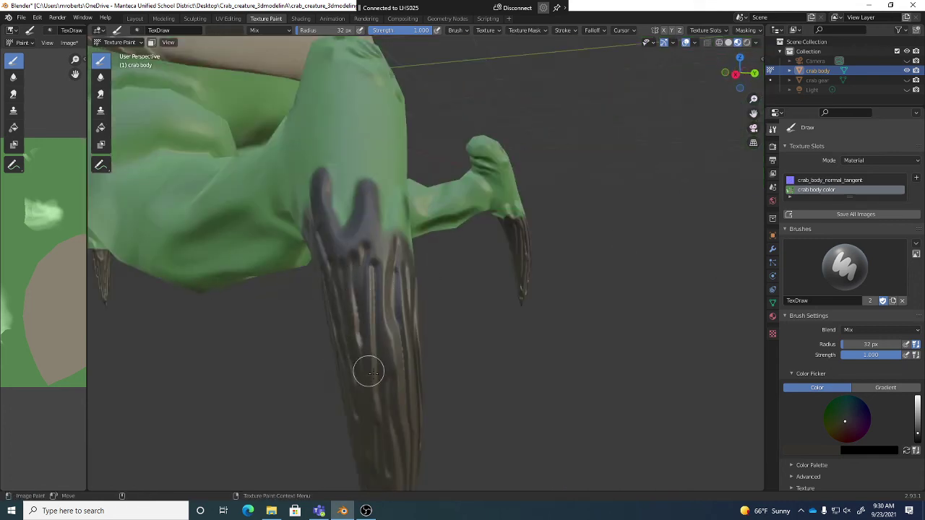
middle_drag(368, 372, 405, 248)
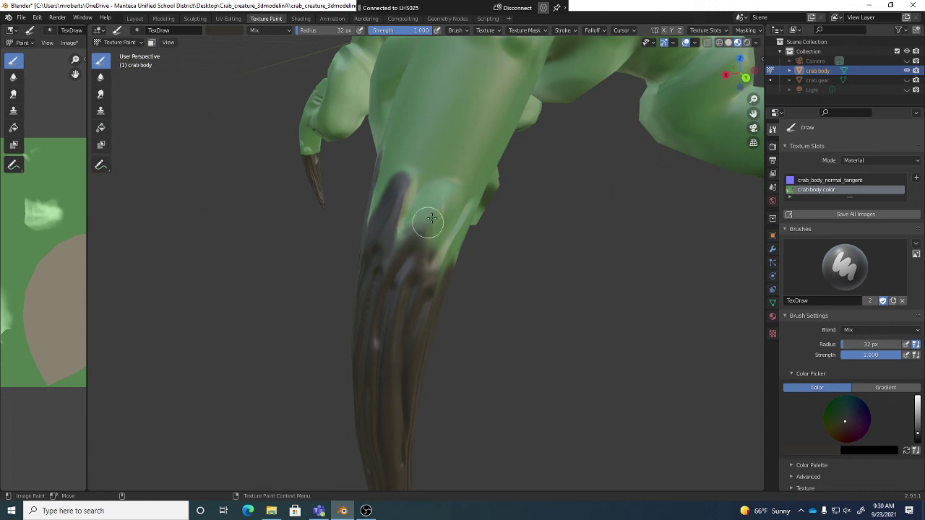
mouse_move(430, 218)
mouse_down()
mouse_move(437, 204)
mouse_move(397, 259)
mouse_up()
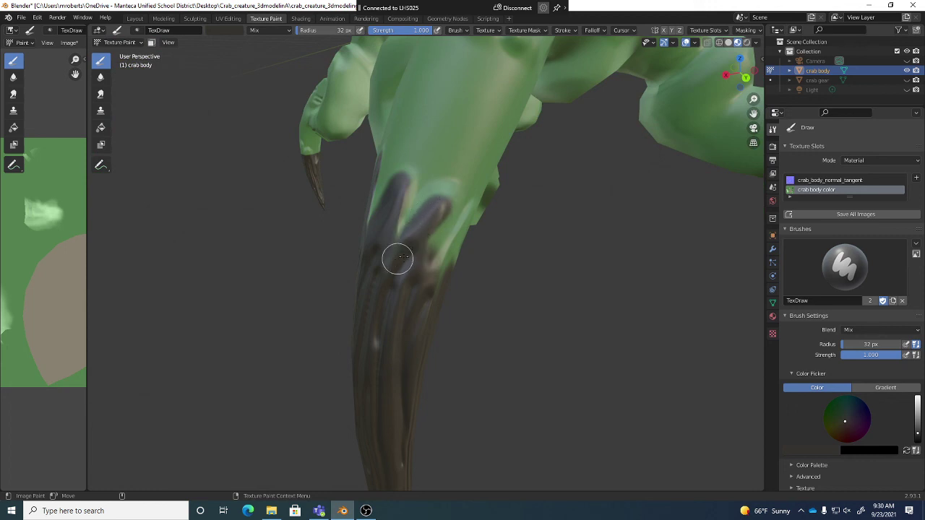
middle_drag(397, 258, 399, 227)
mouse_move(398, 227)
mouse_down()
mouse_move(444, 206)
mouse_move(423, 258)
mouse_move(450, 256)
mouse_move(433, 249)
mouse_up()
middle_drag(434, 249, 427, 254)
mouse_move(427, 253)
mouse_down()
mouse_move(492, 227)
mouse_move(450, 252)
mouse_move(430, 279)
mouse_up()
Paint dark brown streaks around the inner side of the rear leg to complete the jagged claw border
middle_drag(411, 343, 470, 237)
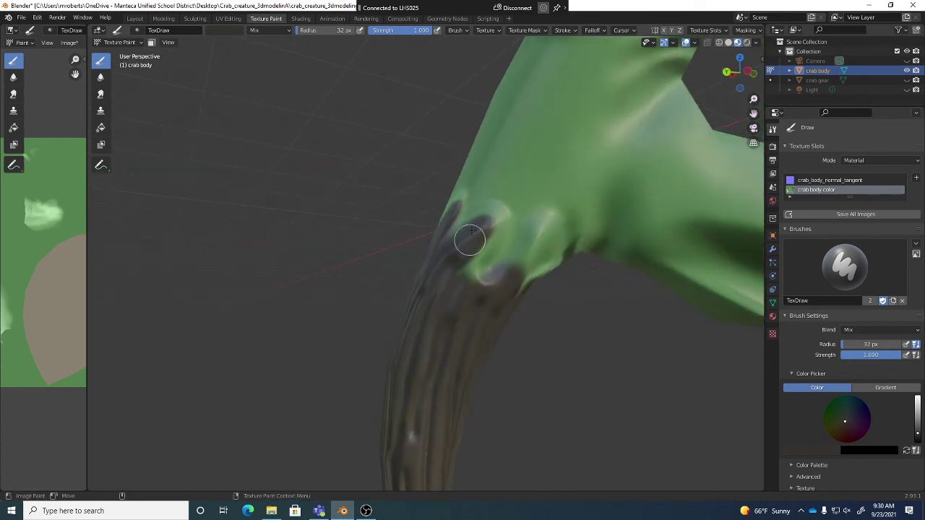
mouse_move(470, 238)
mouse_down()
mouse_move(490, 213)
mouse_move(471, 283)
mouse_up()
middle_drag(470, 282, 502, 271)
mouse_move(502, 272)
mouse_down()
mouse_move(522, 217)
mouse_move(541, 282)
mouse_move(528, 209)
mouse_move(522, 222)
mouse_up()
middle_drag(522, 251, 549, 282)
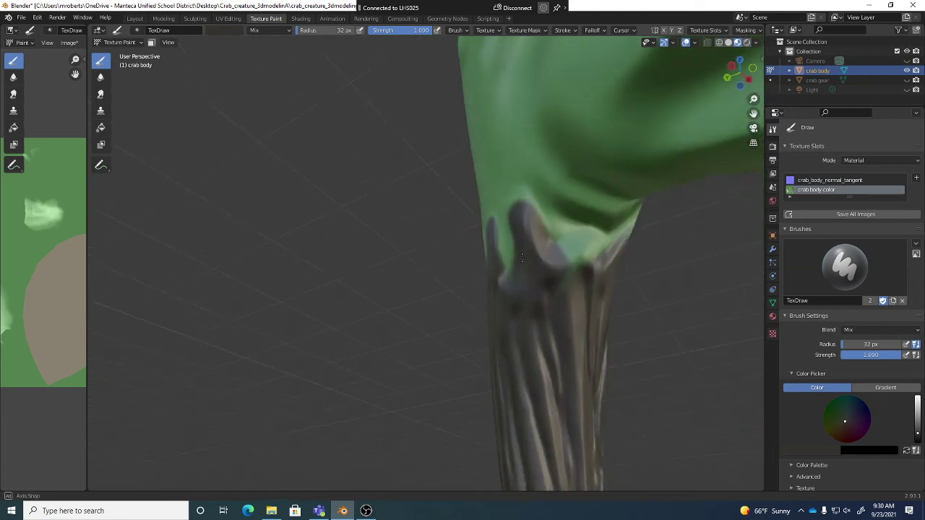
mouse_move(560, 278)
mouse_down()
mouse_move(574, 248)
mouse_move(590, 246)
mouse_move(593, 272)
mouse_move(603, 247)
mouse_move(573, 245)
mouse_up()
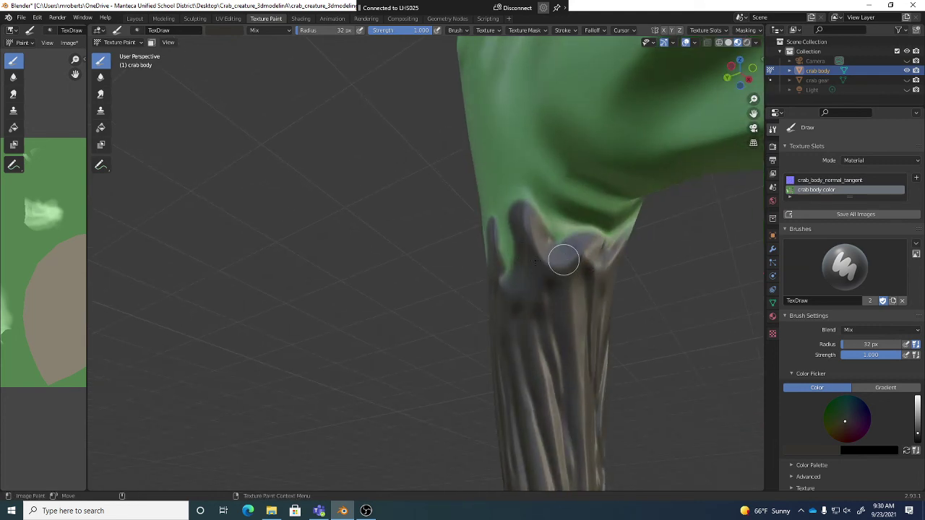
middle_drag(564, 260, 621, 291)
Paint the first dark brown streaks from the front claw up over the straight colour edge on the leg's outer side
scroll(585, 265, down, 6)
scroll(603, 263, up, 2)
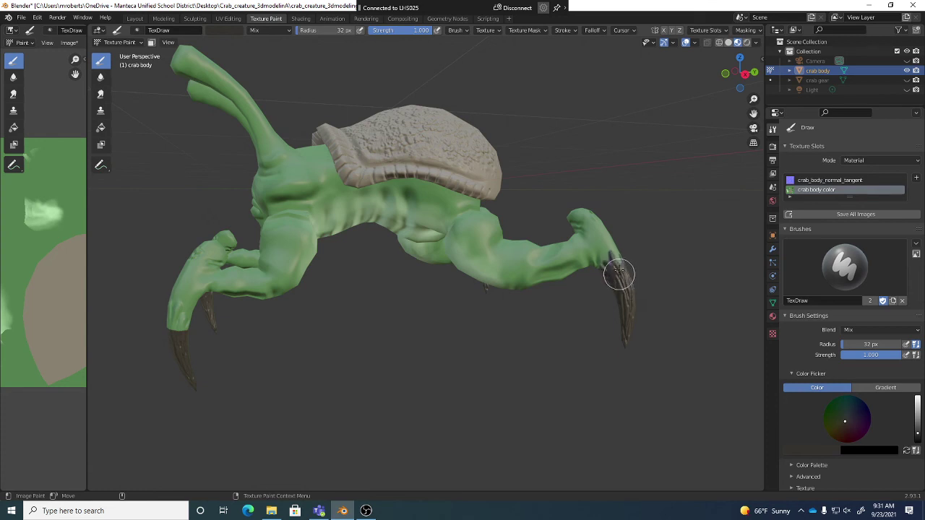
middle_drag(599, 282, 338, 323)
scroll(339, 323, up, 6)
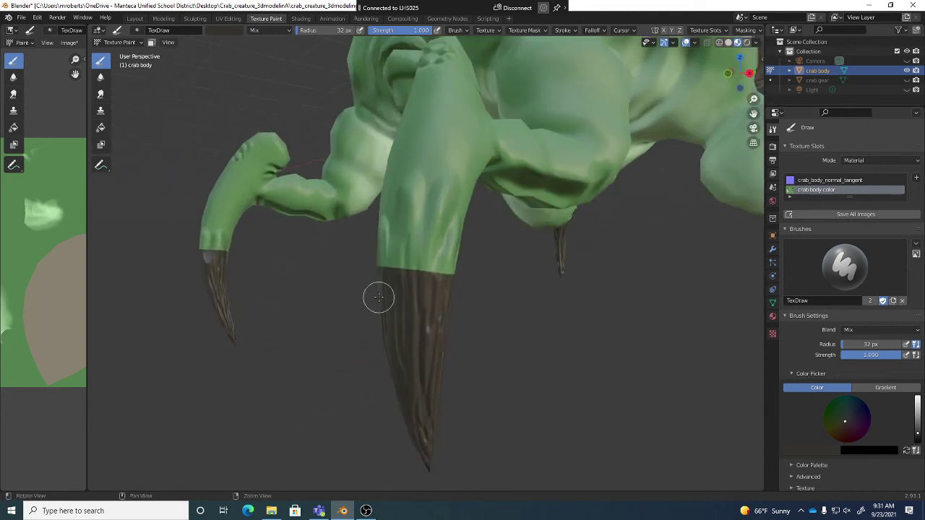
mouse_move(384, 355)
mouse_down()
mouse_move(385, 278)
mouse_move(393, 368)
mouse_move(427, 265)
mouse_move(399, 358)
mouse_up()
middle_drag(399, 357, 398, 347)
mouse_move(399, 347)
mouse_down()
mouse_move(421, 347)
mouse_move(439, 320)
mouse_move(424, 360)
mouse_up()
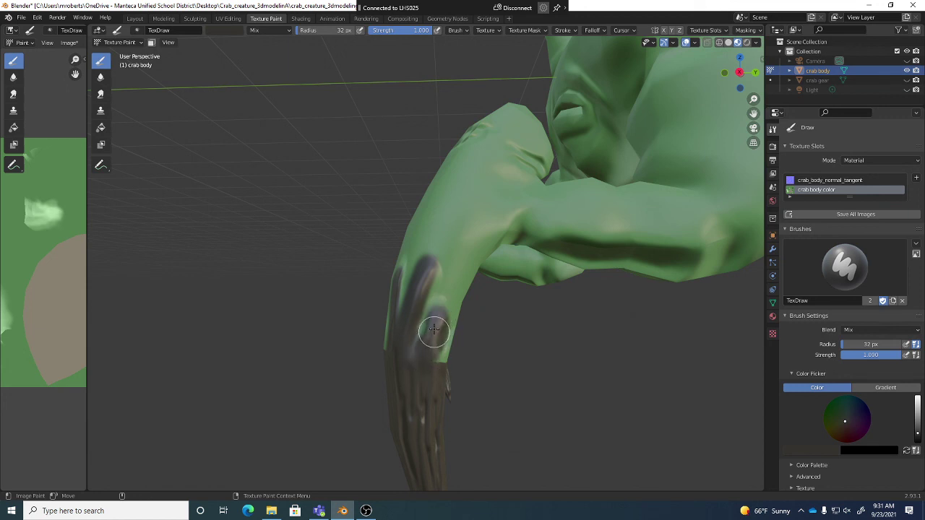
Add dark brown streaks around the back of the front leg, blending them into the claw
middle_drag(425, 347, 427, 359)
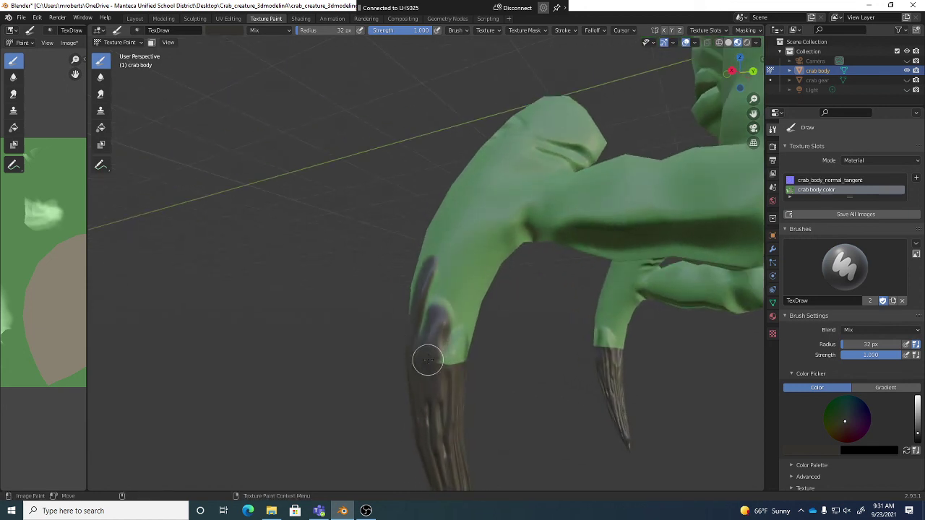
drag(427, 359, 441, 352)
middle_drag(442, 351, 449, 339)
mouse_move(449, 340)
mouse_down()
mouse_move(471, 369)
mouse_move(450, 326)
mouse_move(442, 332)
mouse_up()
middle_drag(441, 332, 499, 374)
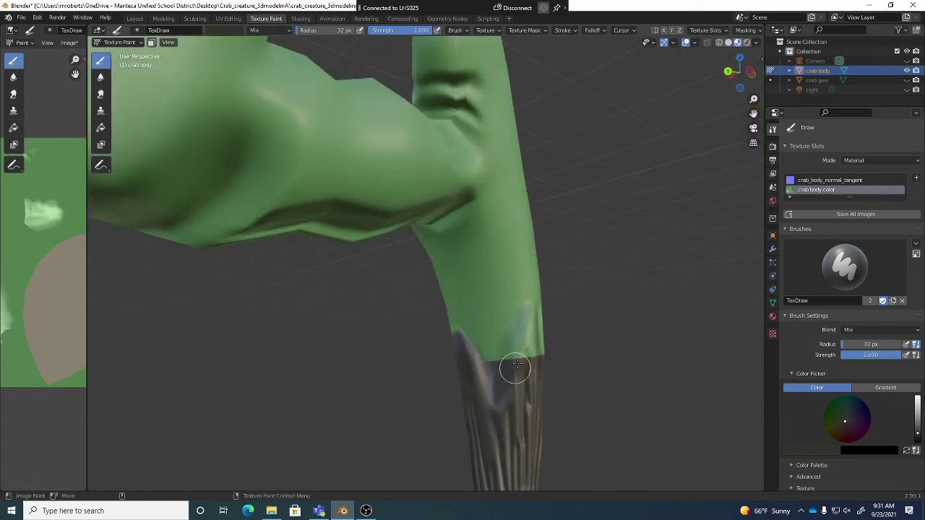
mouse_move(515, 368)
mouse_down()
mouse_move(526, 315)
mouse_move(504, 383)
mouse_up()
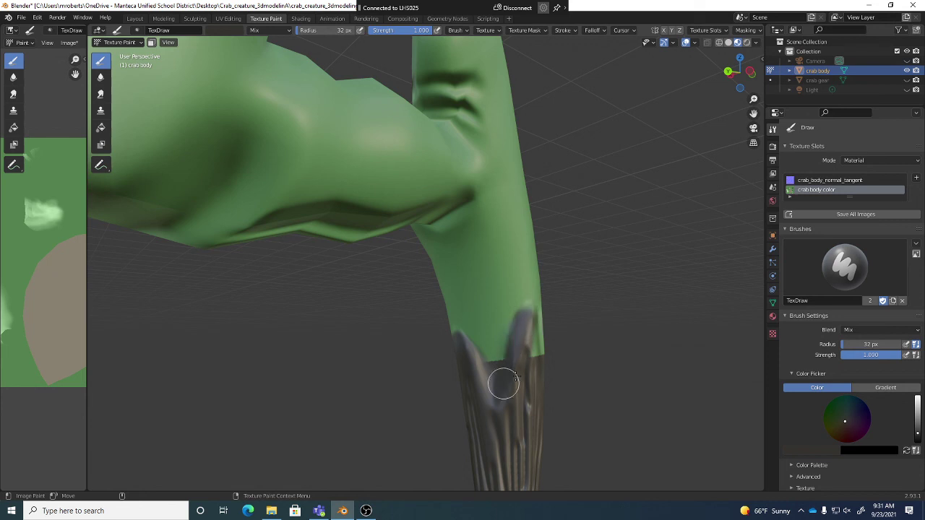
Paint dark brown streaks up the inner side of the front leg, over the remaining straight colour edge
middle_drag(503, 383, 467, 248)
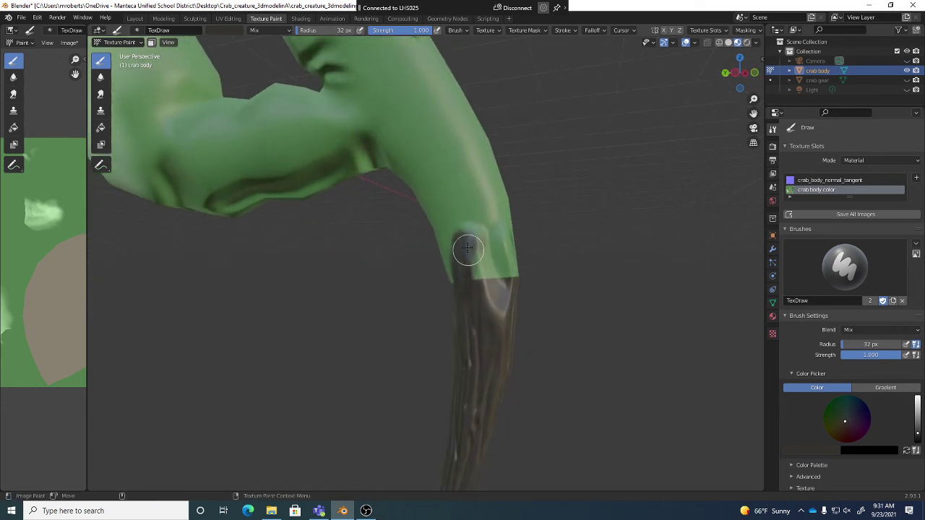
mouse_move(467, 248)
mouse_down()
mouse_move(479, 285)
mouse_move(470, 247)
mouse_move(478, 270)
mouse_up()
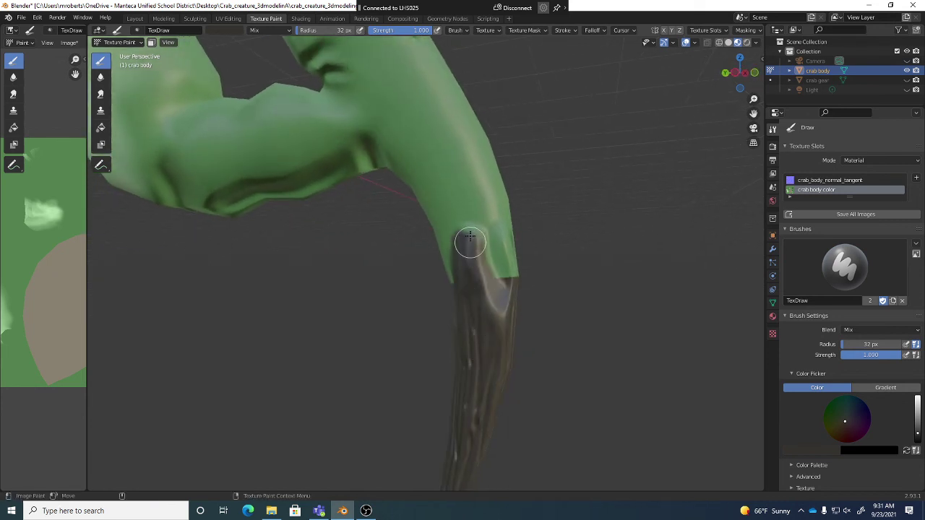
drag(469, 238, 474, 258)
middle_drag(475, 258, 483, 288)
mouse_move(495, 284)
mouse_down()
mouse_move(496, 223)
mouse_move(534, 310)
mouse_up()
mouse_move(502, 260)
mouse_down()
mouse_move(510, 231)
mouse_move(538, 299)
mouse_move(553, 276)
mouse_up()
Fill the green gap between the dark streaks on the front face of the front claw
middle_drag(554, 277, 509, 254)
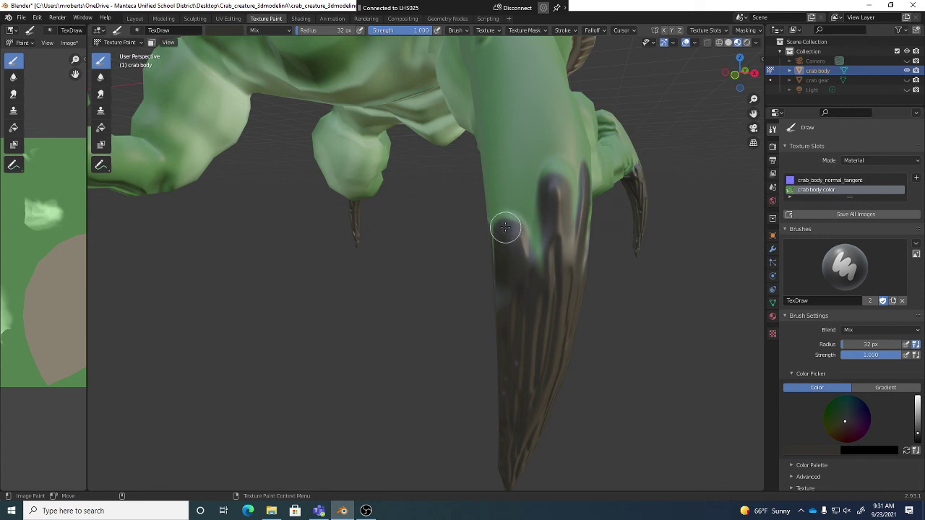
drag(541, 266, 546, 228)
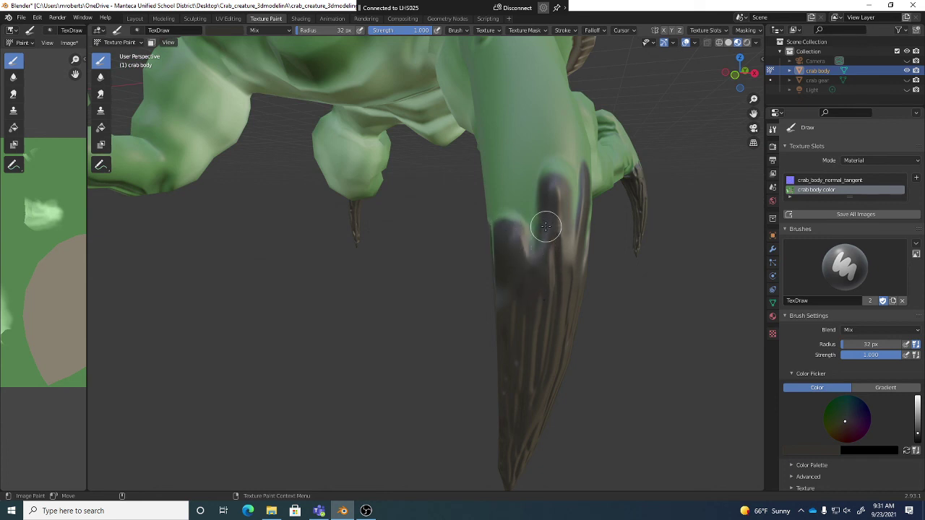
middle_drag(546, 226, 601, 275)
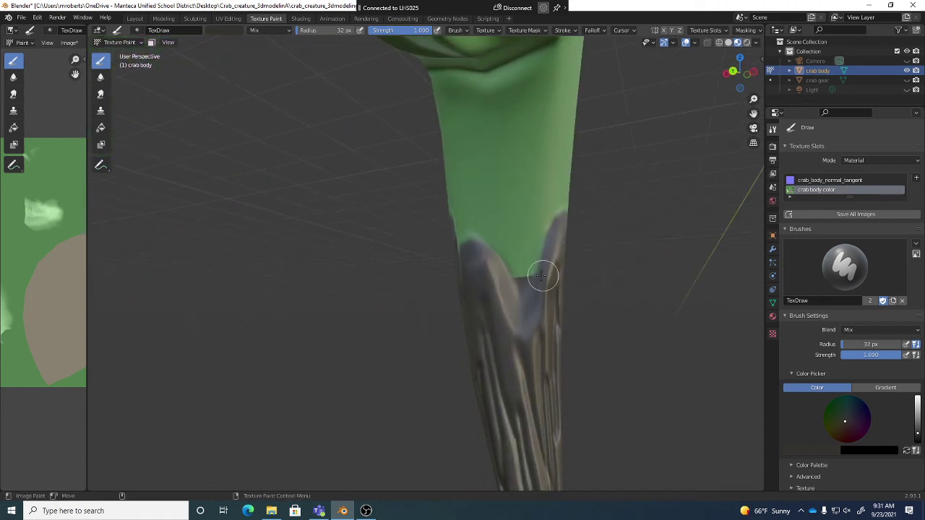
Sample the leg's green and paint it down into the notch between the dark streaks at the back of the front claw
mouse_move(542, 270)
middle_down()
mouse_move(535, 263)
mouse_move(703, 316)
mouse_move(743, 291)
mouse_move(547, 291)
mouse_move(530, 275)
middle_up()
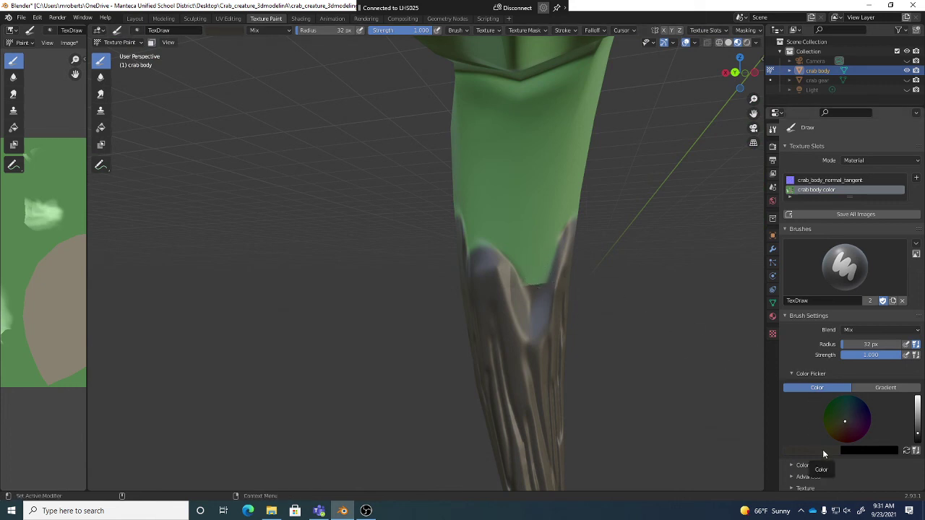
click(822, 450)
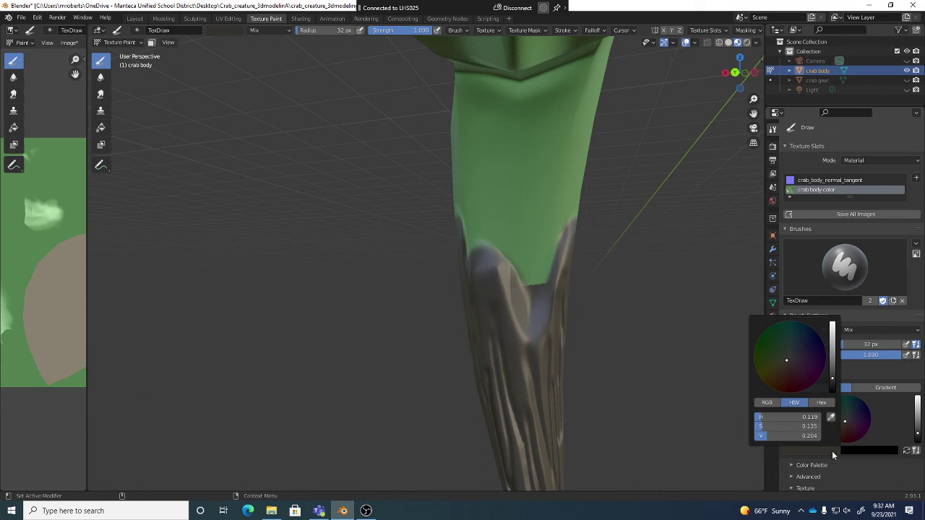
click(831, 417)
click(536, 191)
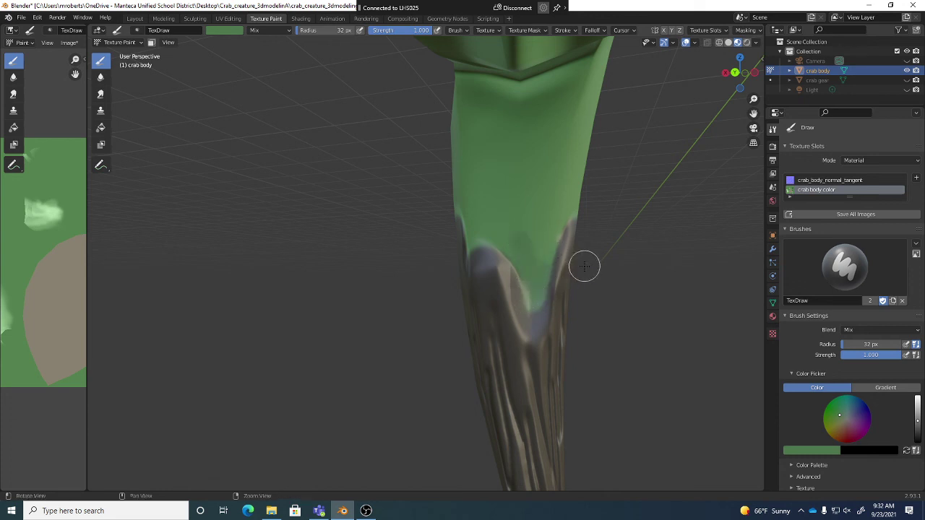
Examine the painted claws, shell and underside of the whole crab from several angles
scroll(540, 267, down, 5)
middle_drag(540, 266, 473, 283)
scroll(556, 281, up, 2)
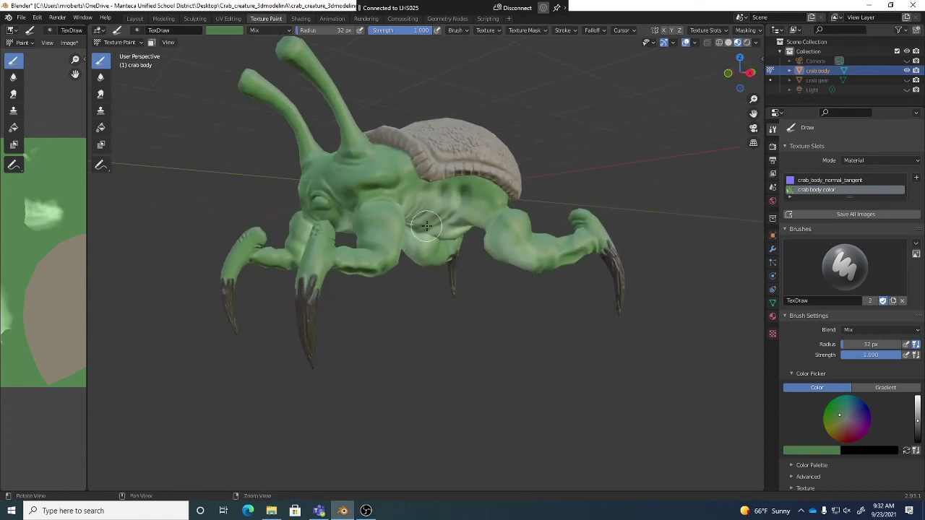
middle_drag(426, 226, 439, 241)
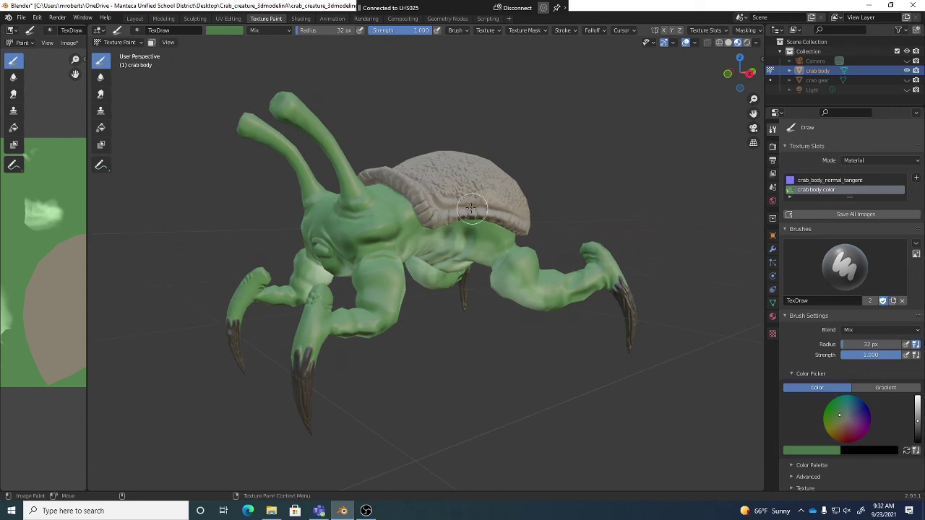
middle_drag(462, 192, 547, 306)
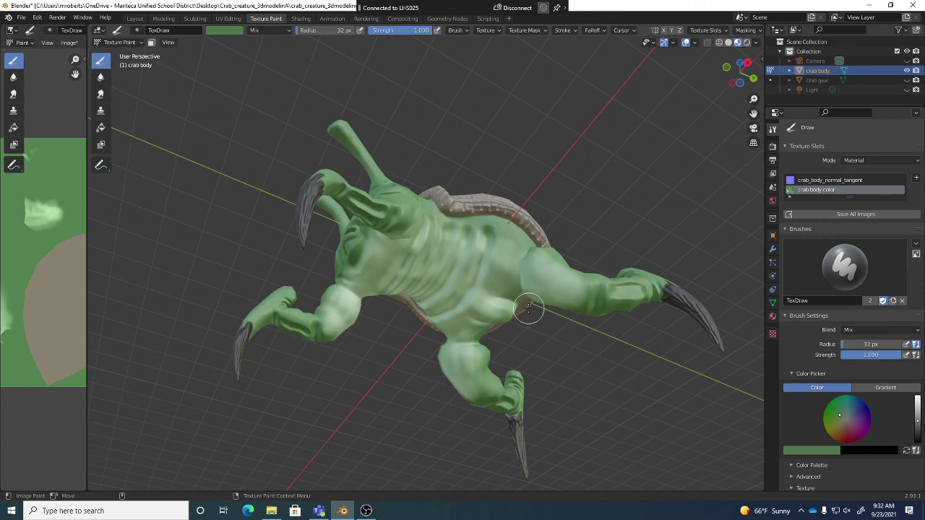
middle_drag(523, 291, 524, 288)
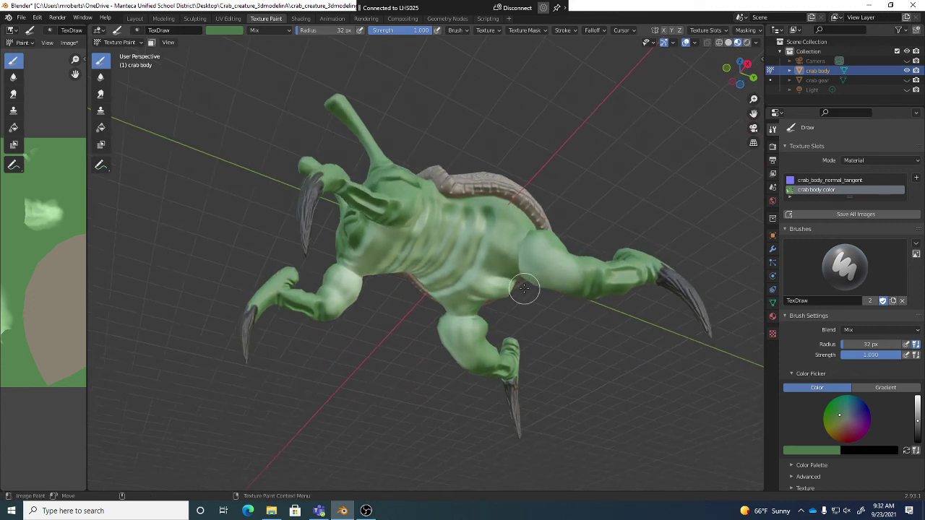
Save the crab body color image and the Blender file
click(69, 43)
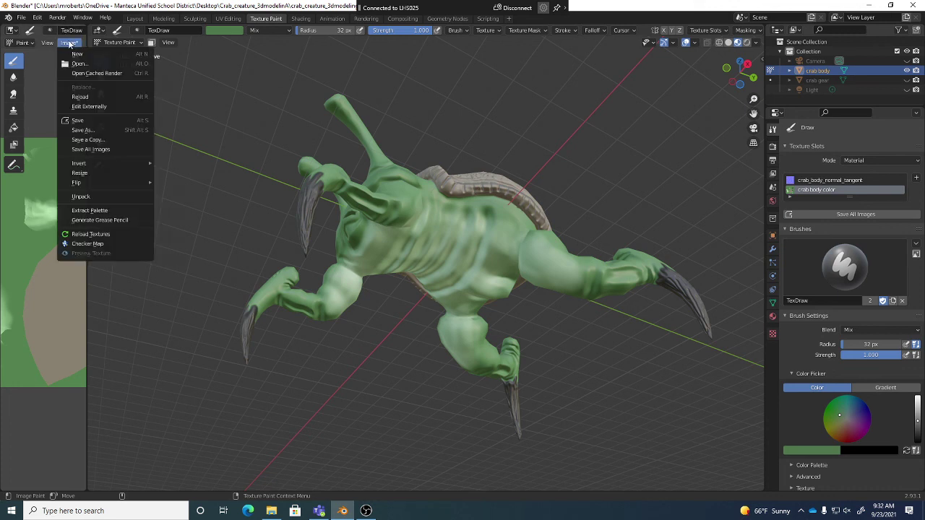
click(78, 121)
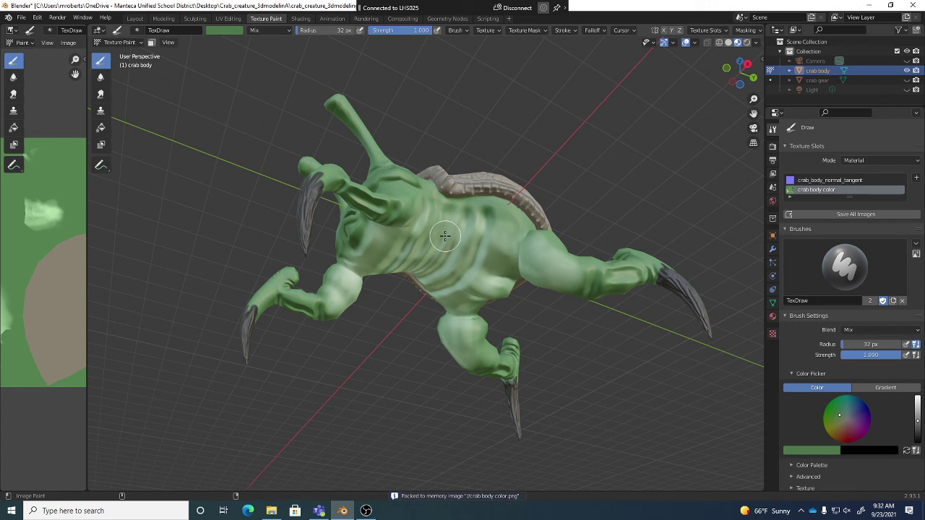
key(ctrl+s)
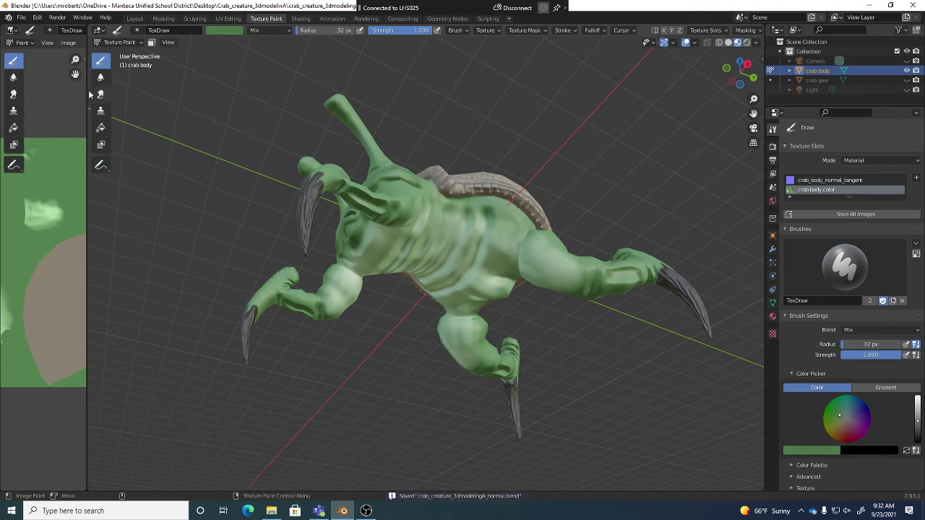
click(21, 16)
mouse_move(51, 171)
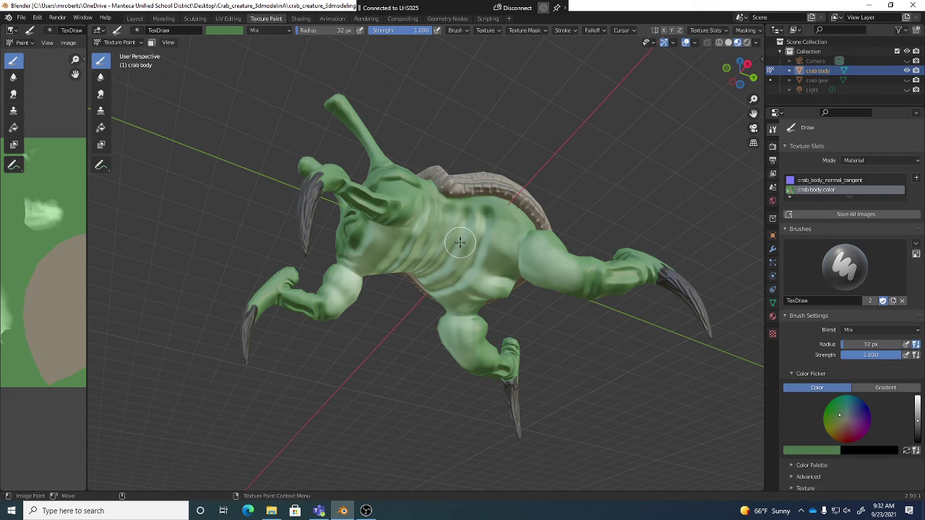
middle_drag(460, 243, 477, 312)
key(alt+Tab)
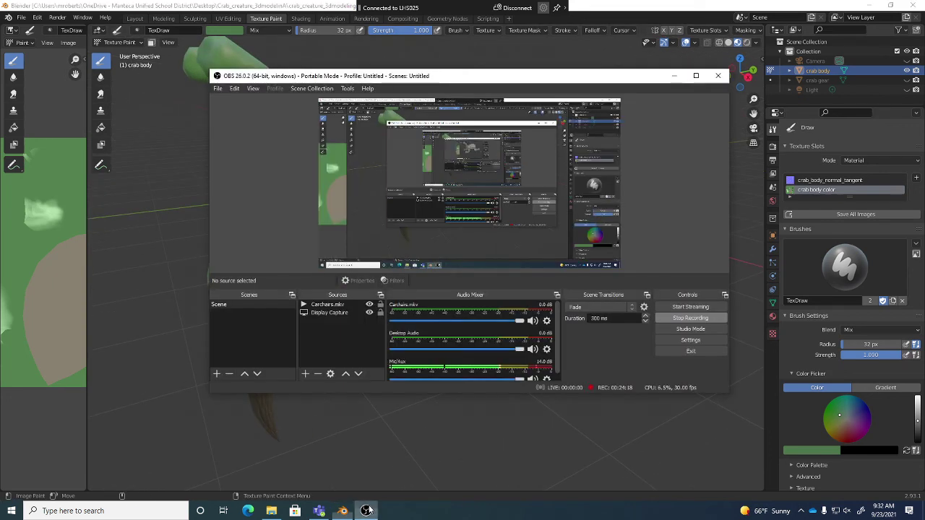